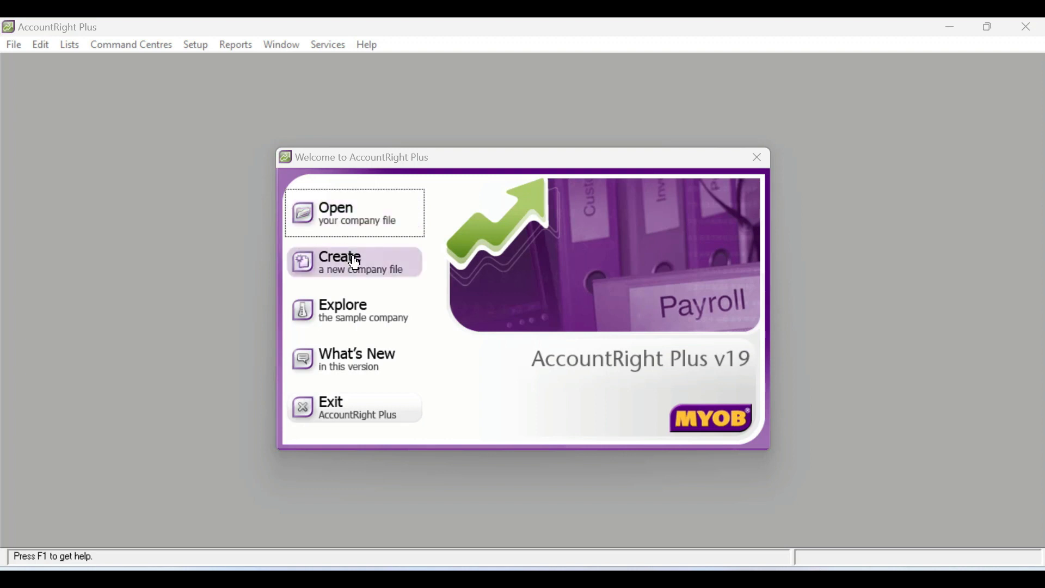
- Start creating a new company file and enter PD.LIMA SEKAWAN, copied from the SOAL LSP Word document, as the company name
left_click(343, 269)
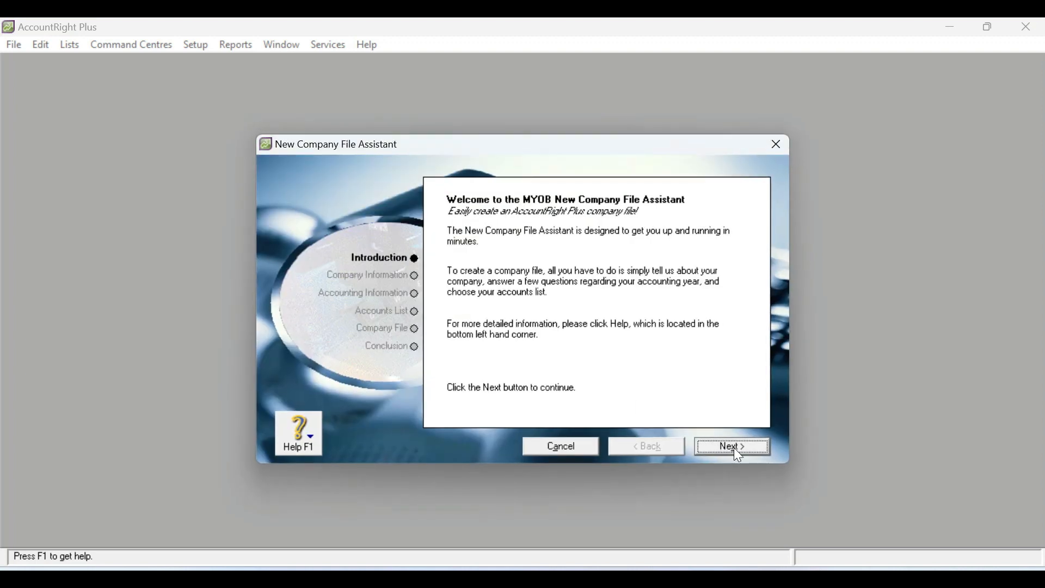
left_click(735, 448)
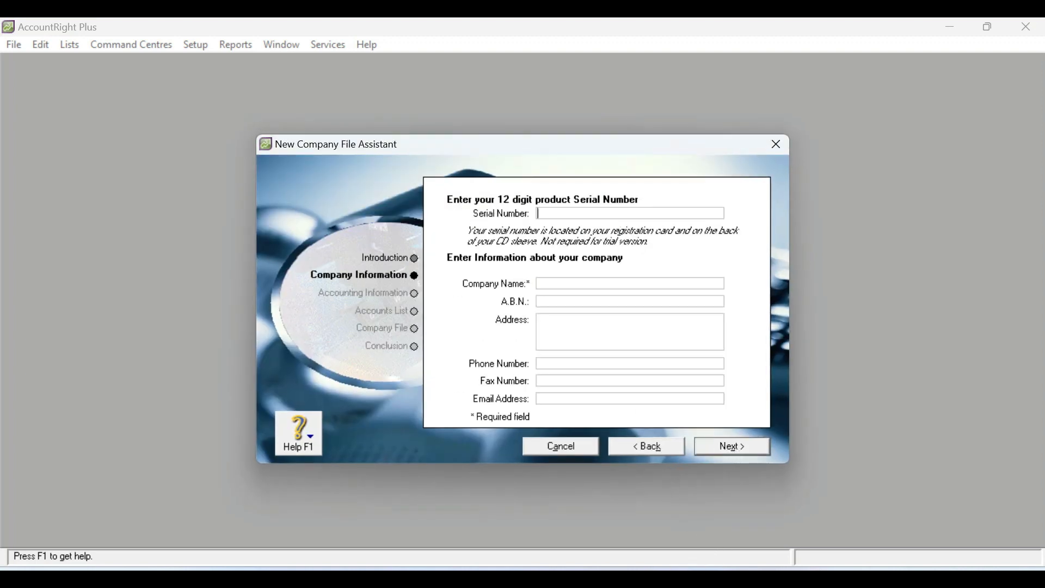
key("alt+Tab")
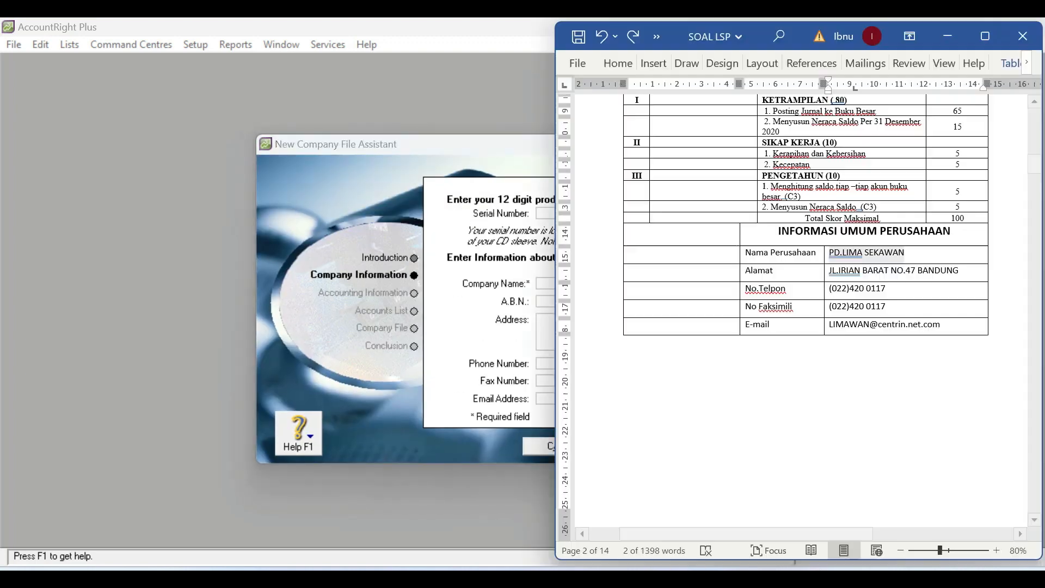
right_click(874, 258)
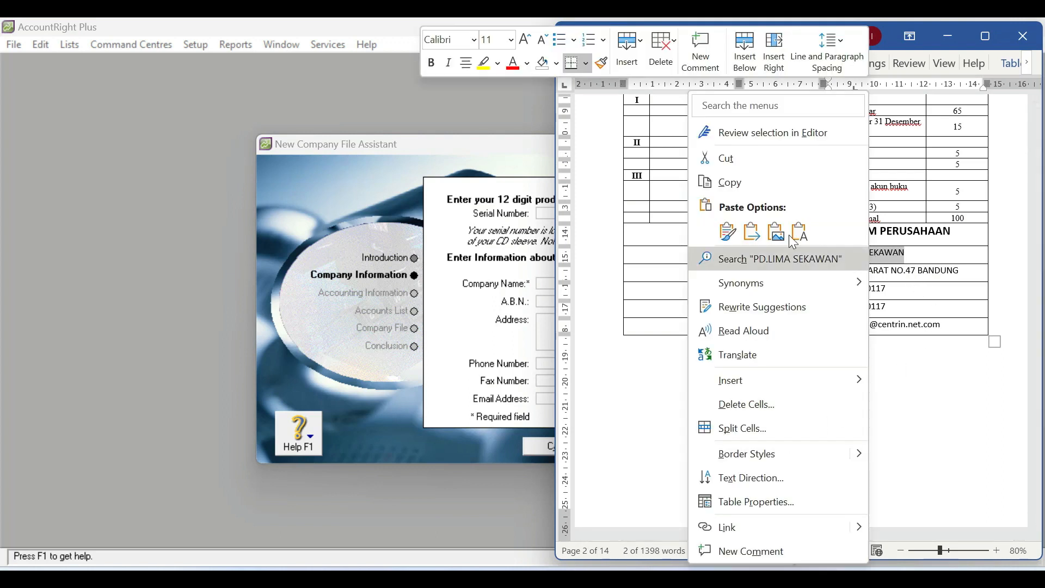
left_click(745, 181)
left_click(455, 312)
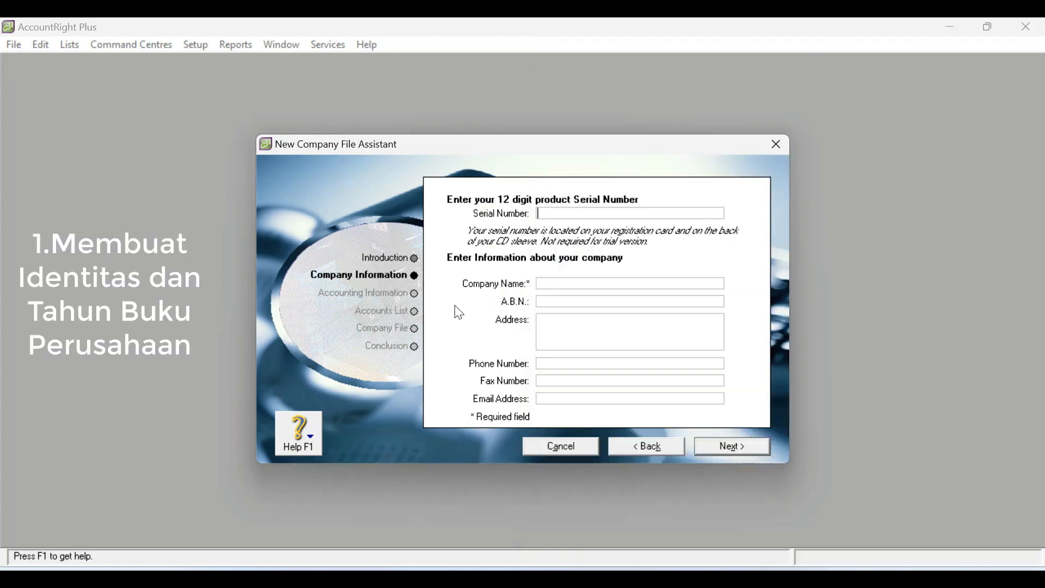
right_click(570, 288)
left_click(612, 352)
- Copy the company's street address from the SOAL LSP Word document into the new company file's address field
mouse_move(559, 580)
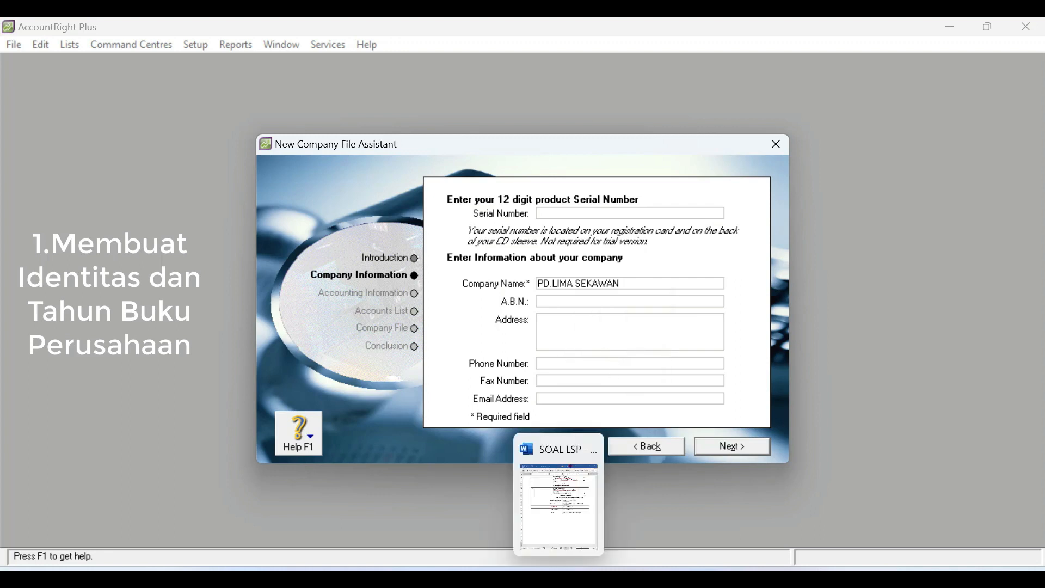
mouse_move(703, 579)
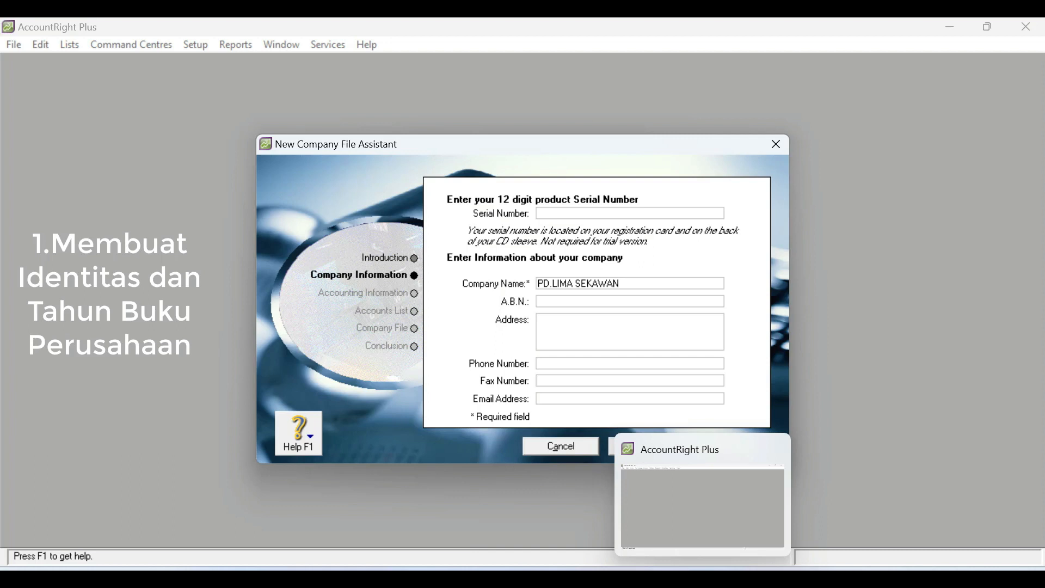
left_click(559, 579)
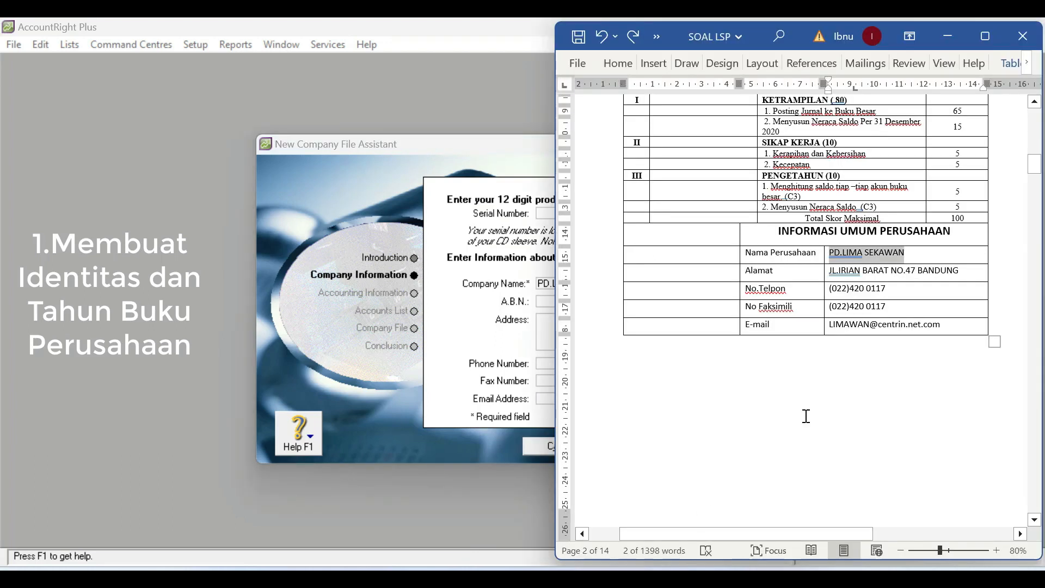
left_click_drag(967, 270, 827, 271)
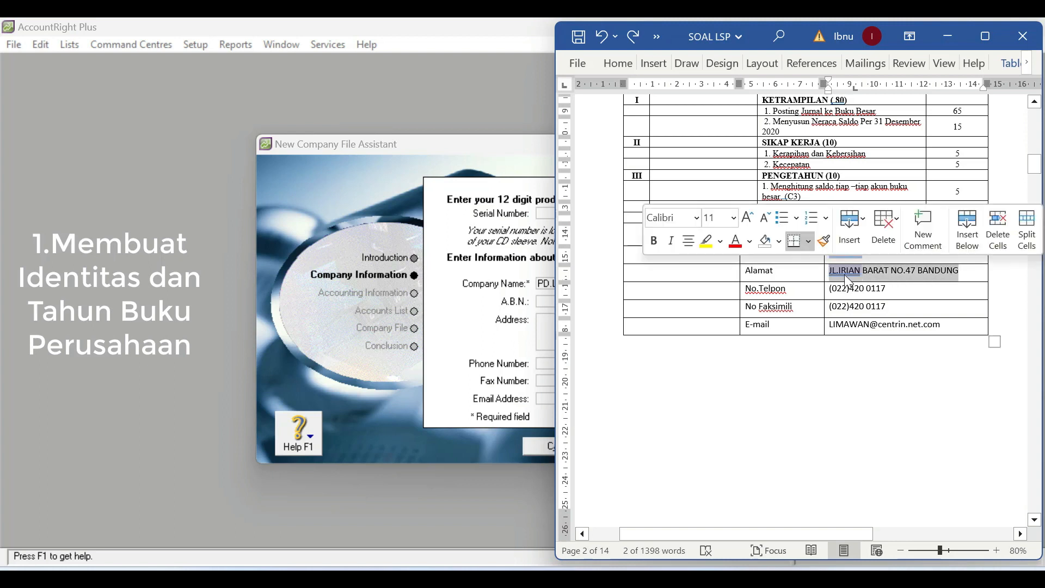
right_click(846, 281)
left_click(897, 180)
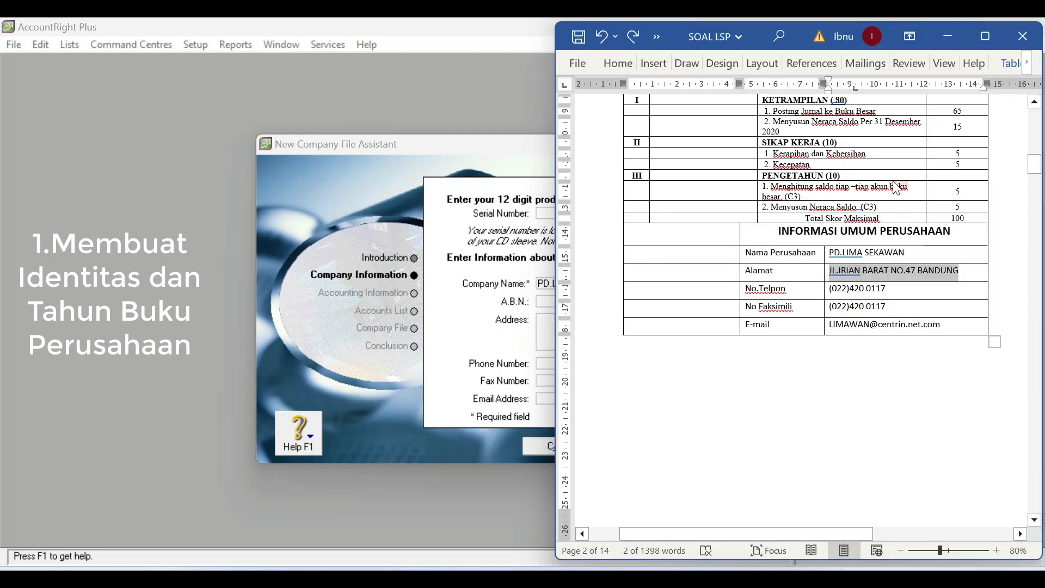
left_click(463, 342)
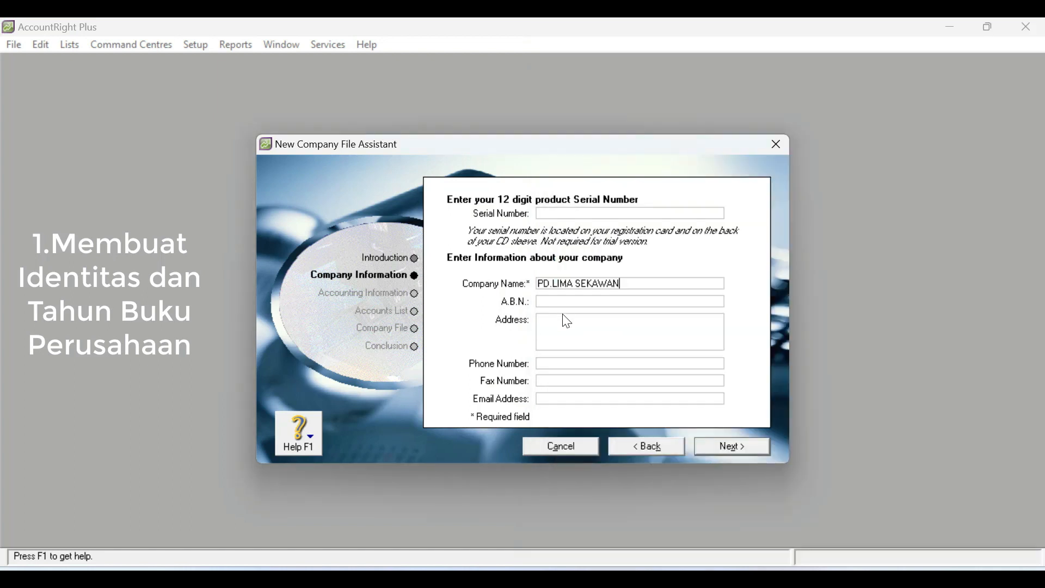
left_click(561, 324)
right_click(561, 326)
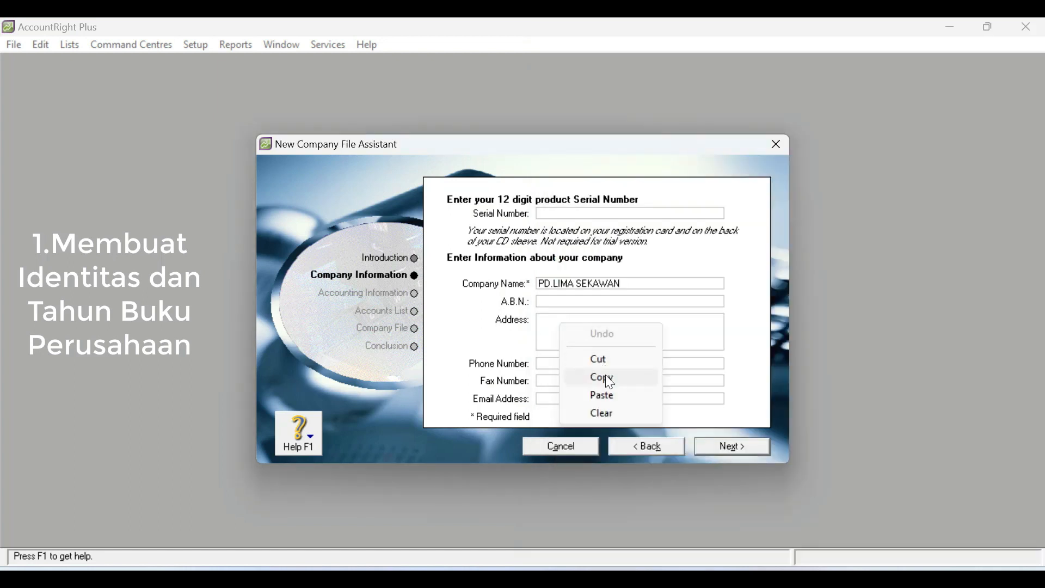
left_click(608, 401)
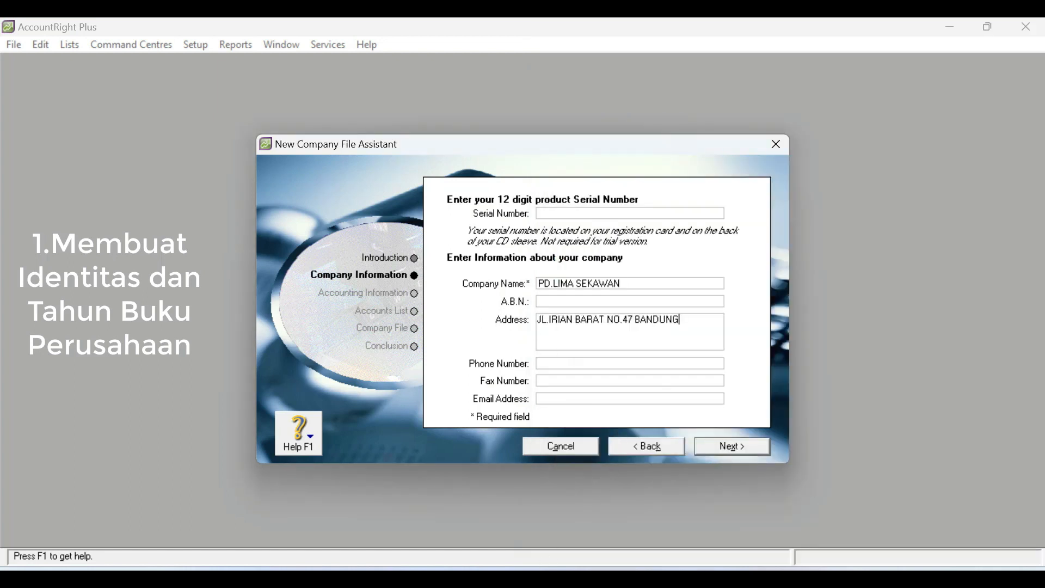
- Copy the company's phone number from the Word document and enter it as both the phone number and the fax number
key("alt+Tab")
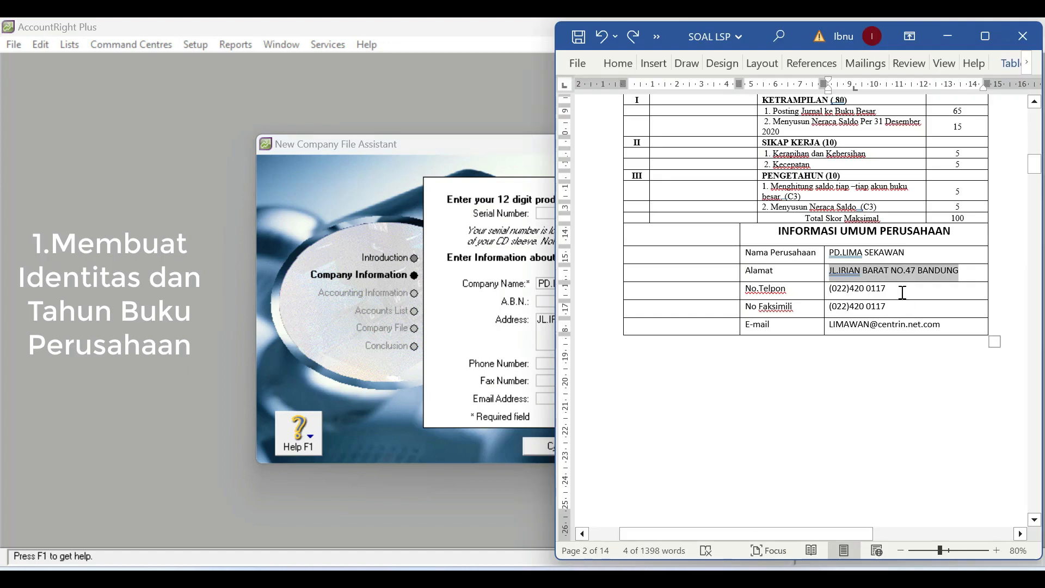
left_click_drag(901, 289, 837, 287)
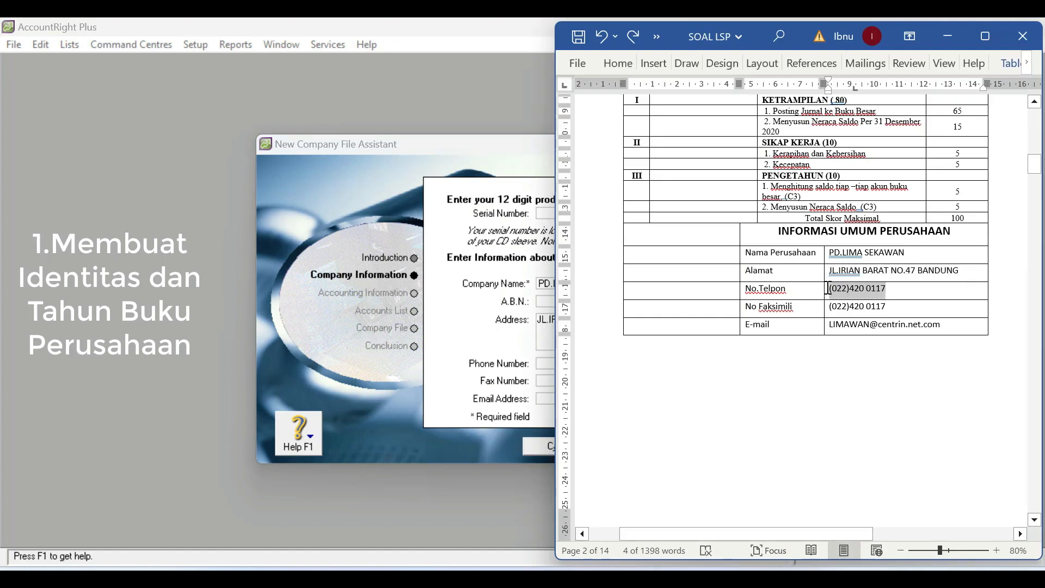
right_click(847, 289)
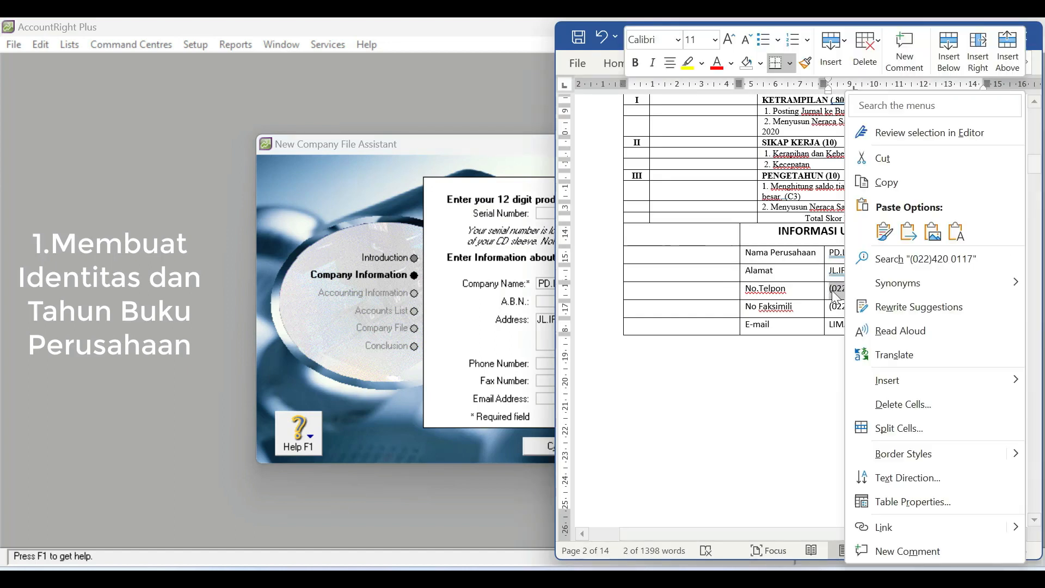
left_click(893, 185)
left_click(377, 357)
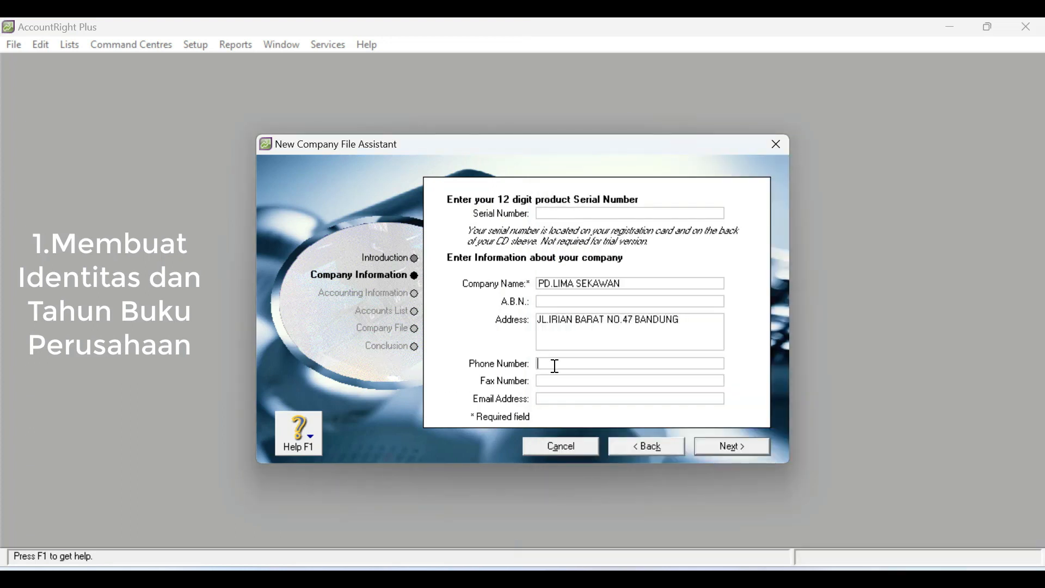
right_click(595, 364)
left_click(607, 434)
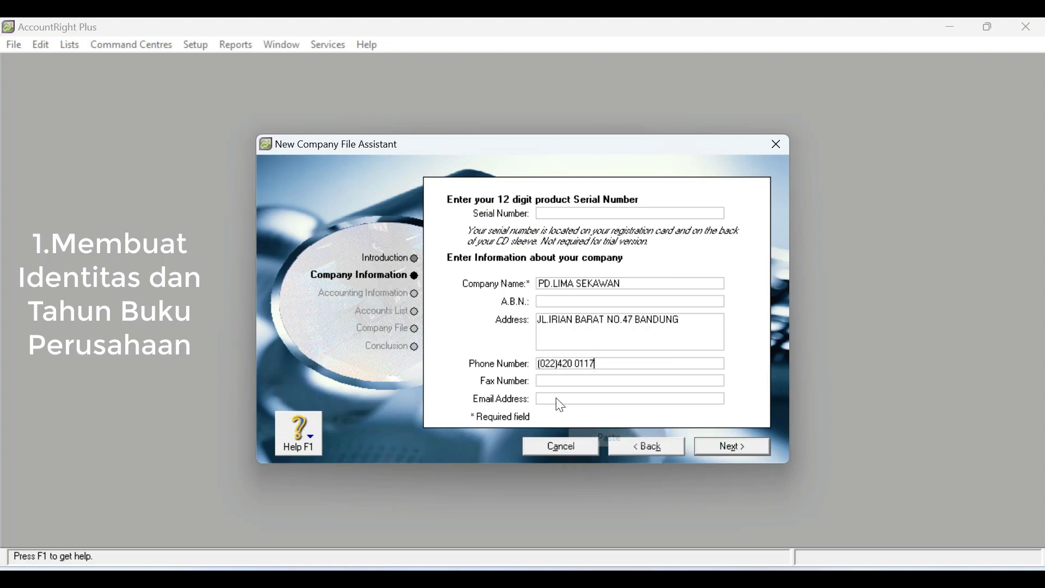
right_click(550, 380)
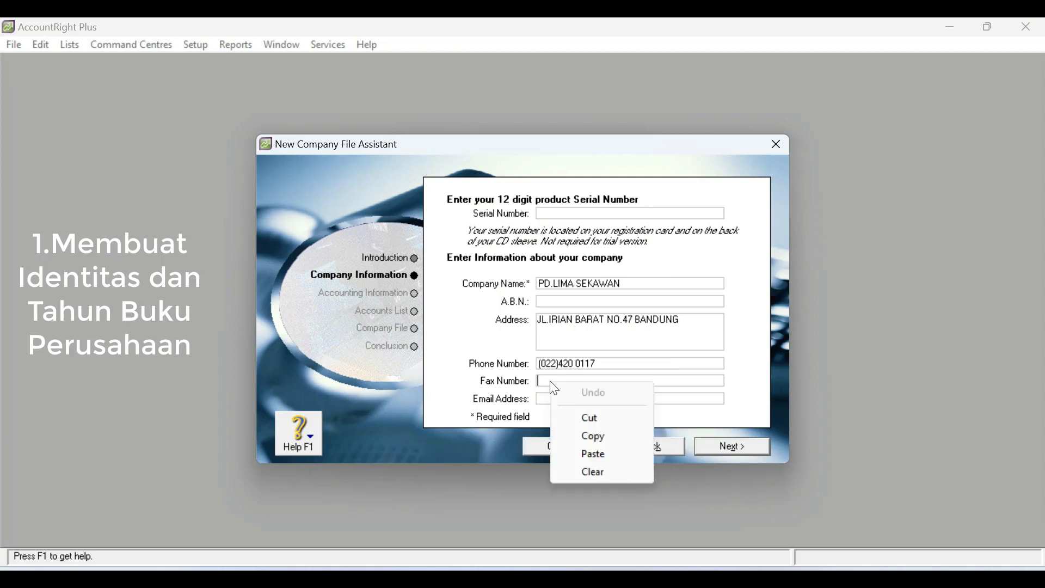
left_click(596, 456)
- Copy the company's e-mail address from the Word document into the company information and continue to the accounting year settings
key("alt+Tab")
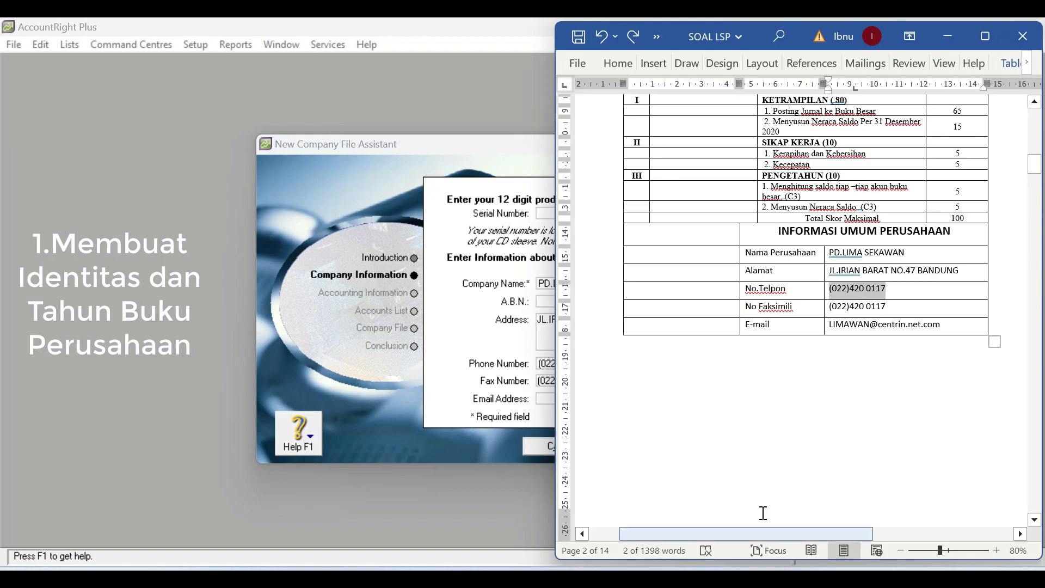
left_click_drag(948, 332, 830, 327)
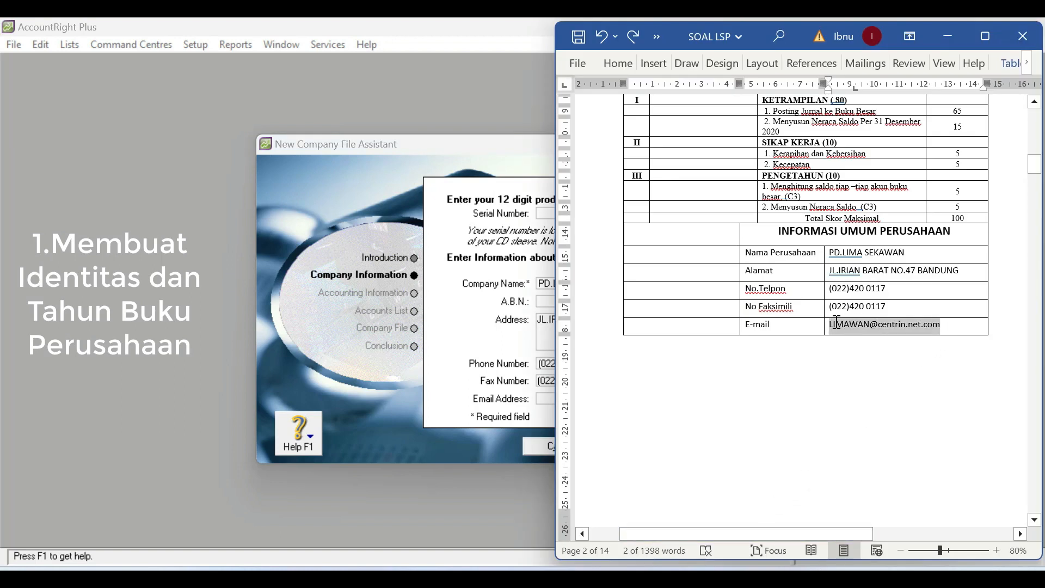
right_click(852, 328)
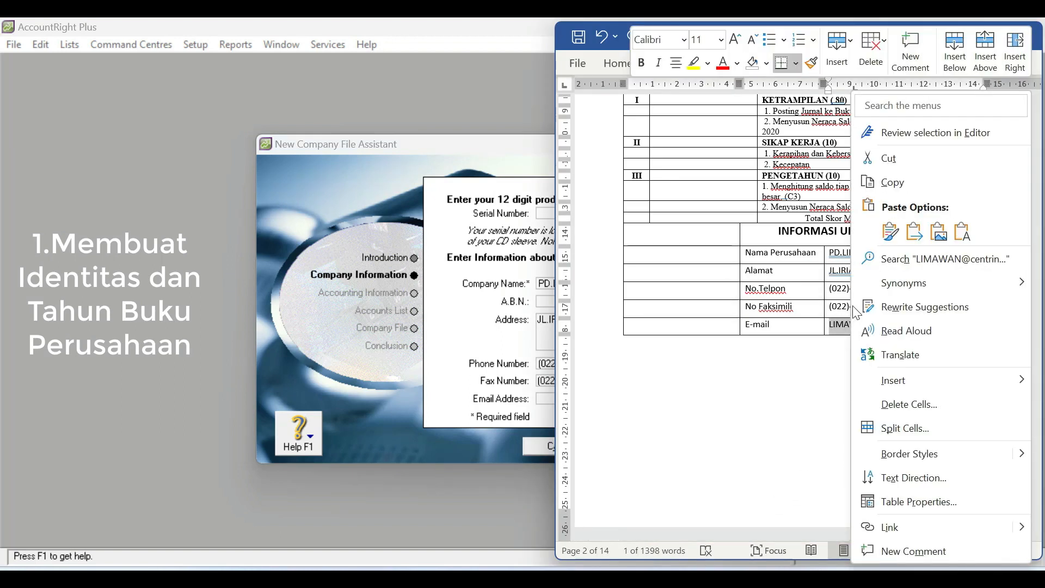
left_click(898, 180)
left_click(487, 347)
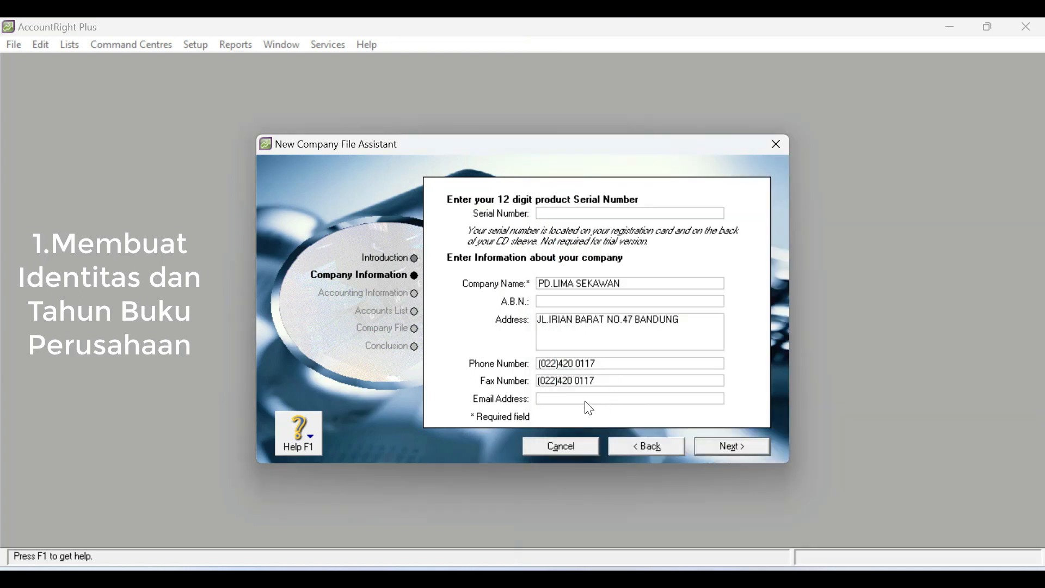
right_click(567, 404)
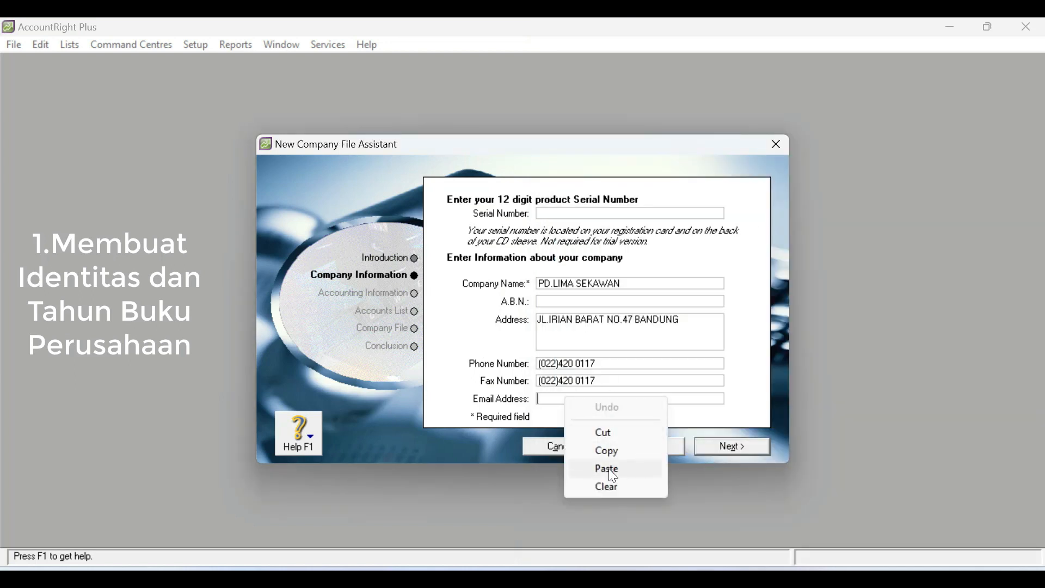
left_click(609, 467)
left_click(742, 445)
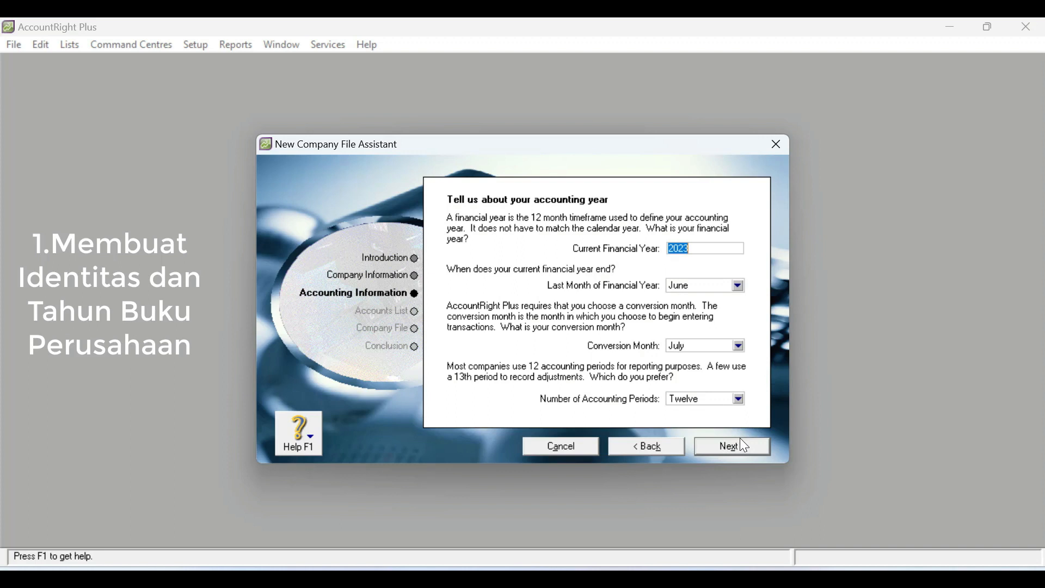
- Set the current financial year to 2020, with December as both the conversion month and the last month of the financial year
type("2020")
left_click(740, 347)
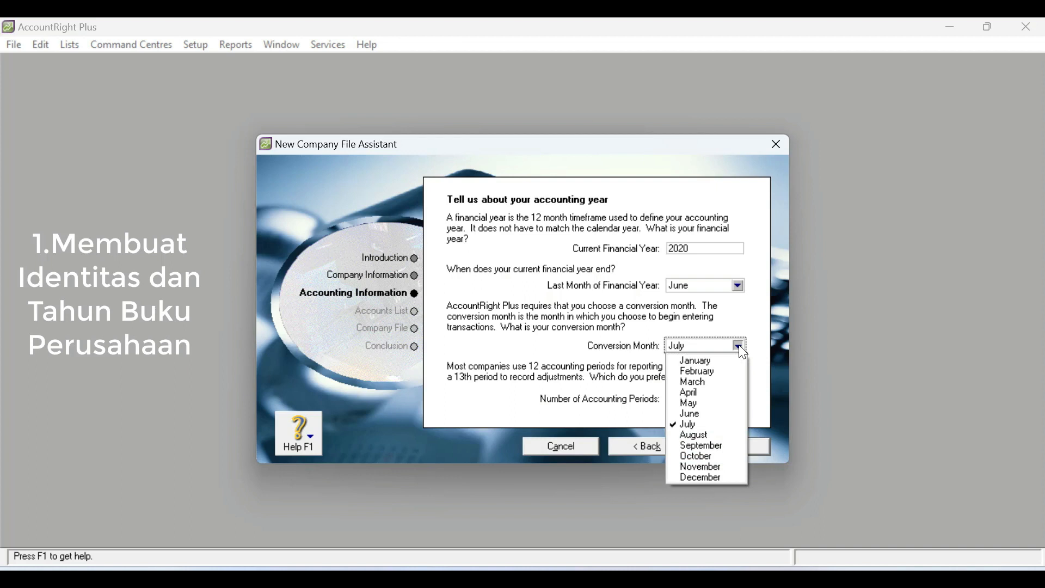
left_click(721, 472)
left_click(740, 287)
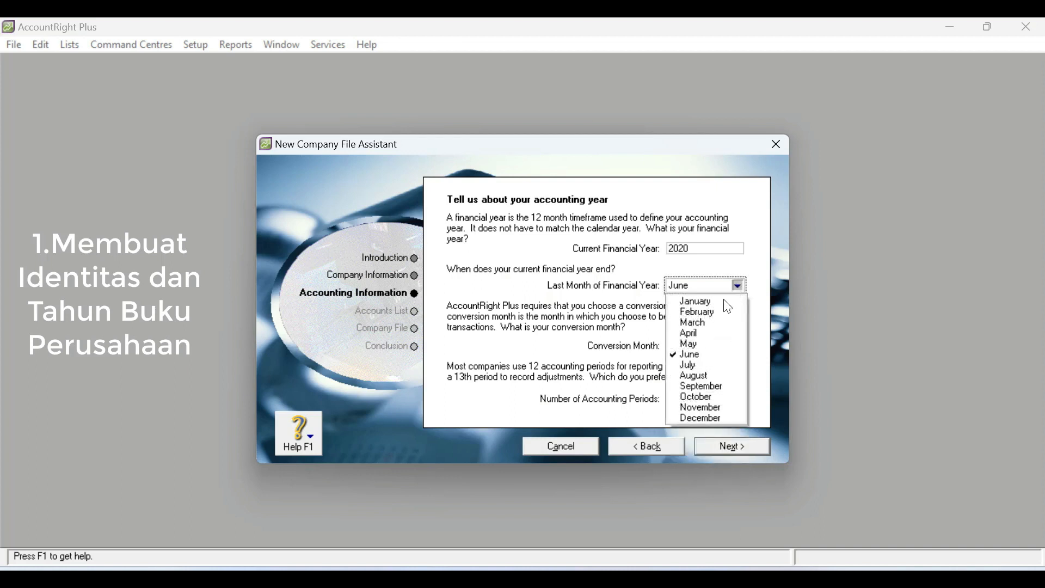
left_click(717, 420)
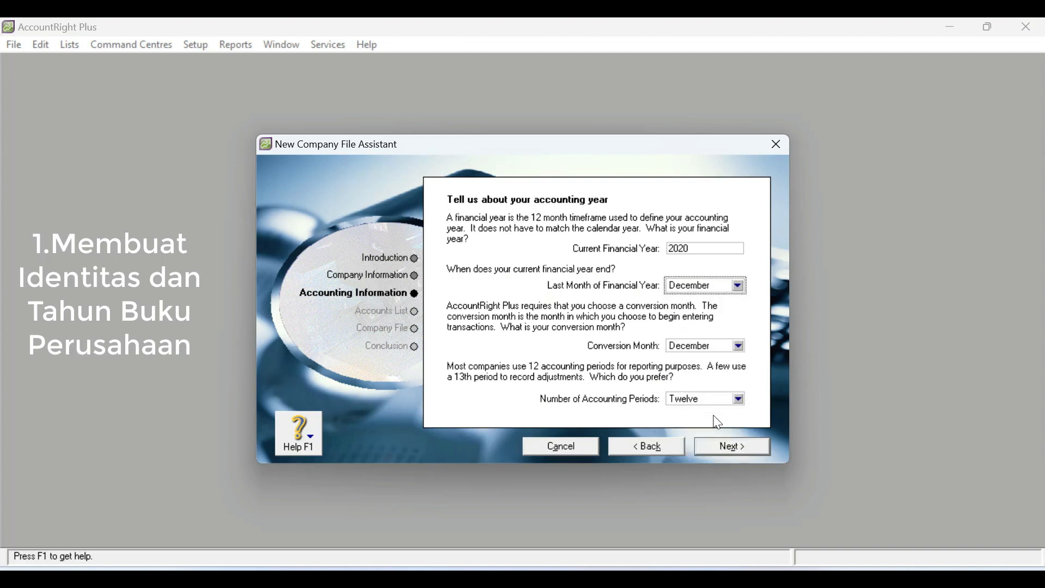
left_click(736, 447)
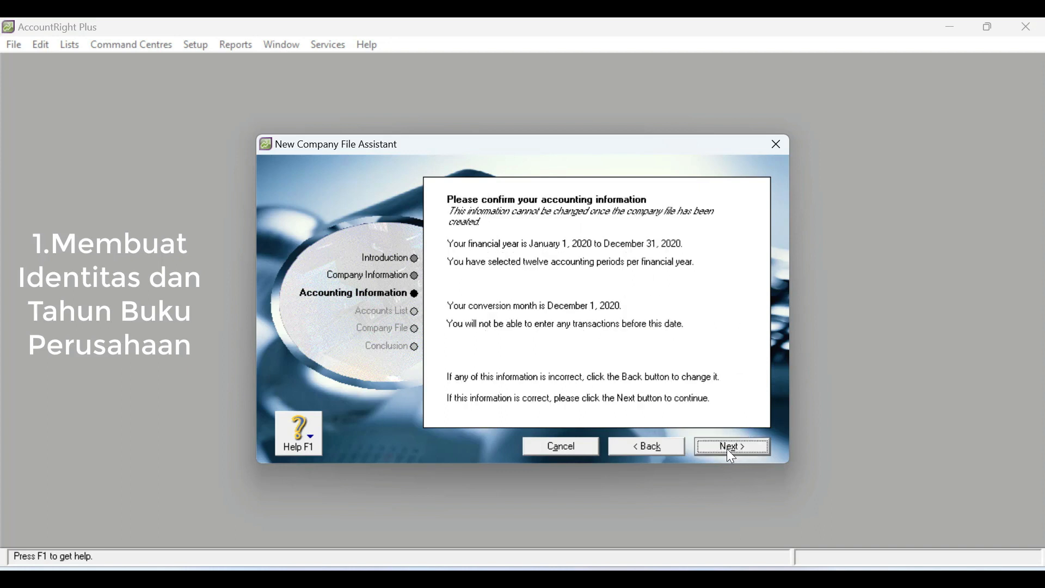
- Confirm the accounting information and choose how the accounts list is set up
left_click(727, 447)
left_click(501, 328)
left_click(736, 447)
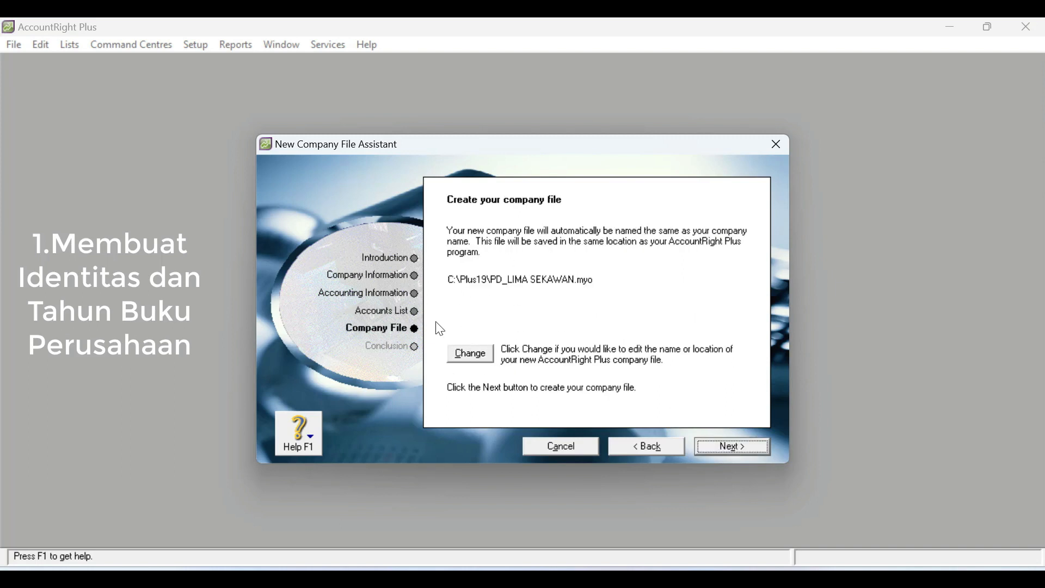
- Change the save location of the new company file to the UJI LSP 2023 folder on drive F
left_click(475, 353)
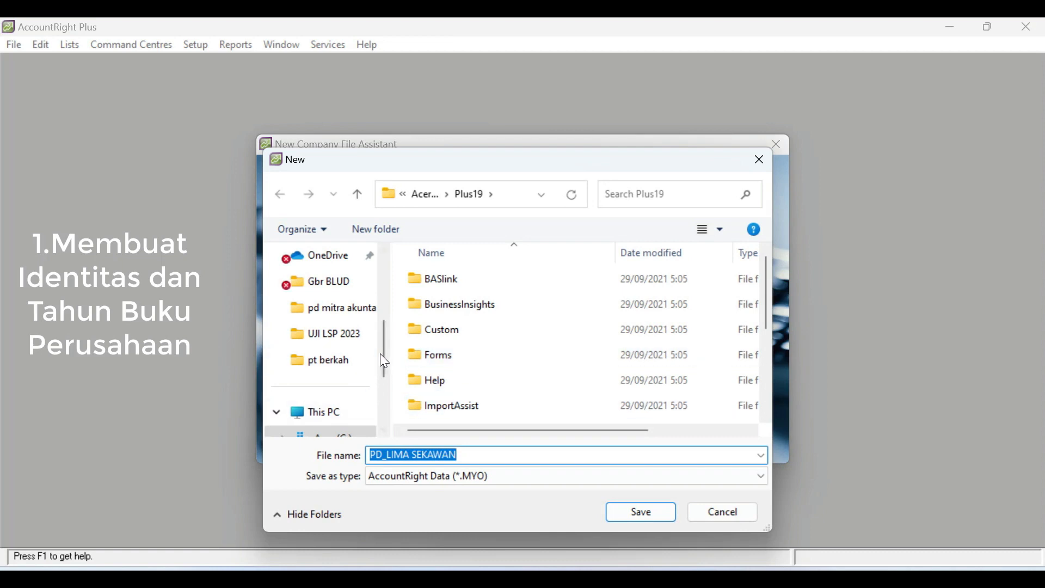
left_click_drag(384, 338, 393, 375)
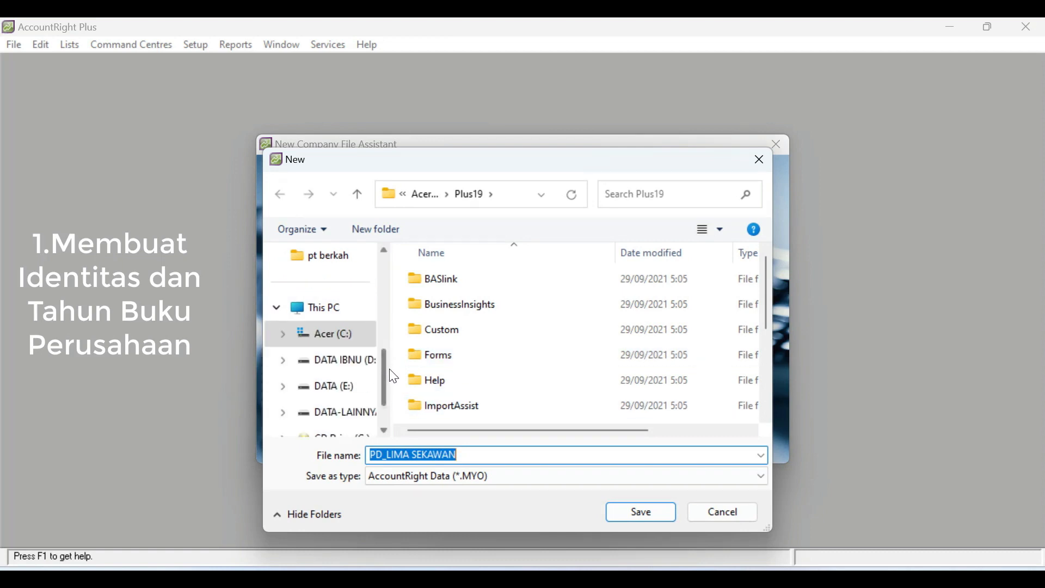
left_click(349, 414)
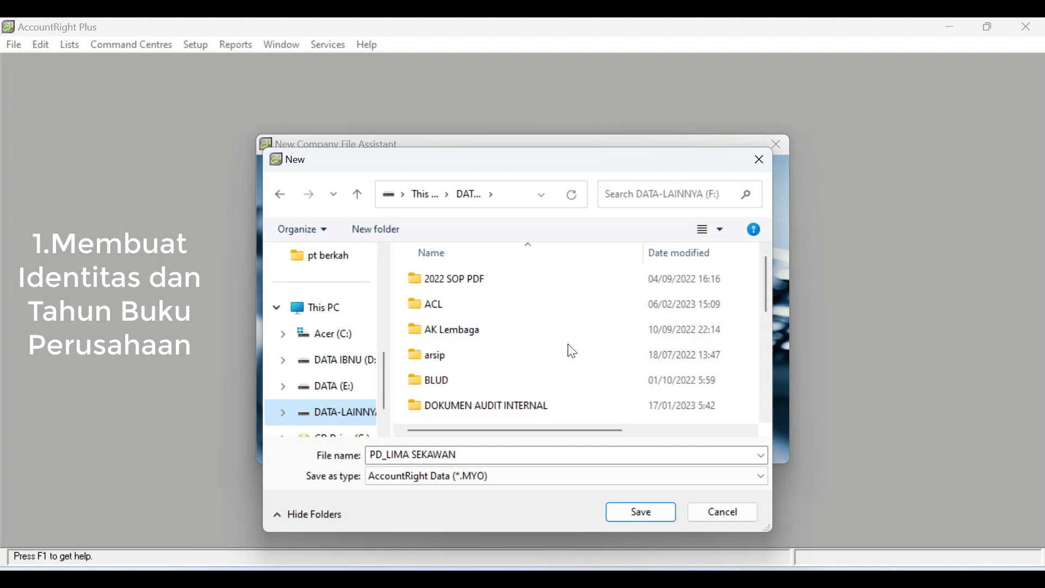
left_click_drag(766, 279, 761, 366)
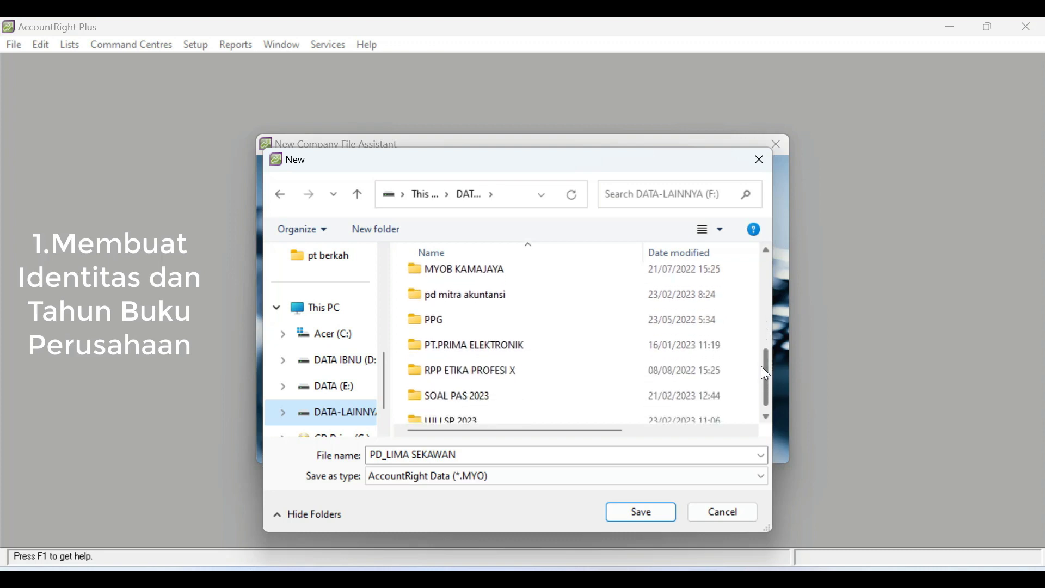
double_click(459, 417)
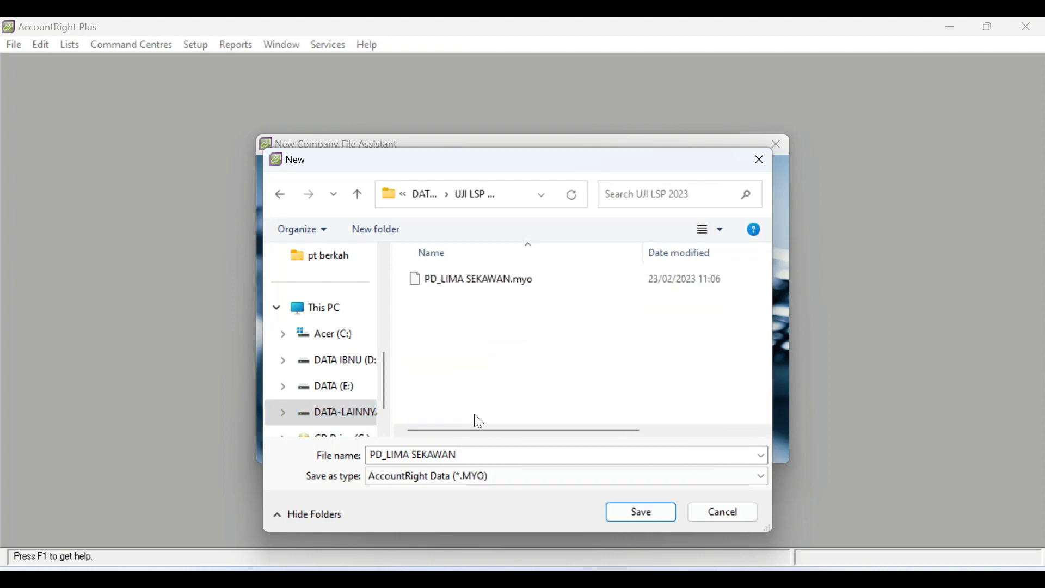
- Name the company file PD_LIMA SEKAWAN2, create it and continue to the Command Centre
left_click(476, 459)
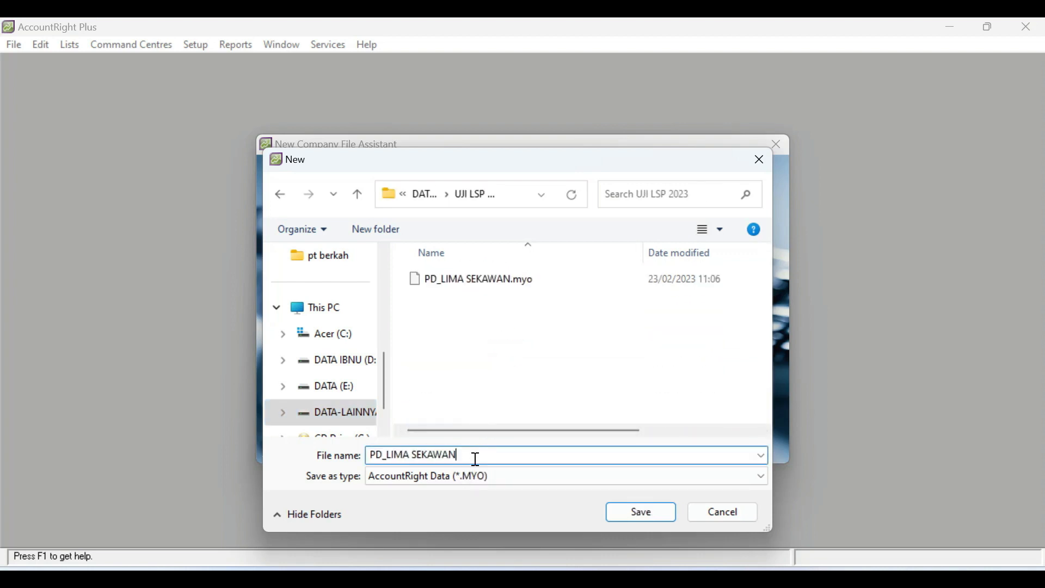
type("2")
left_click(641, 514)
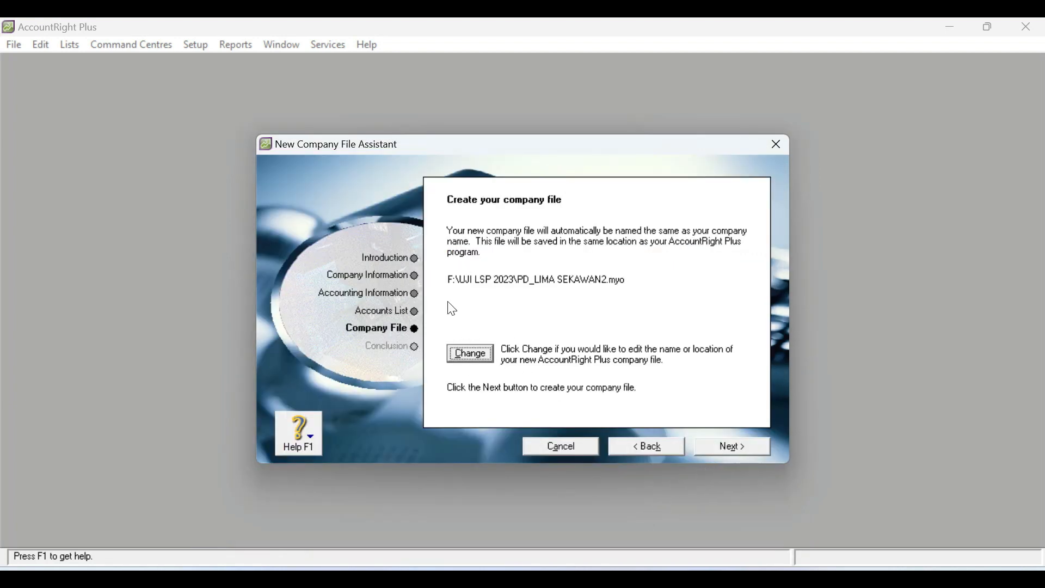
left_click(749, 445)
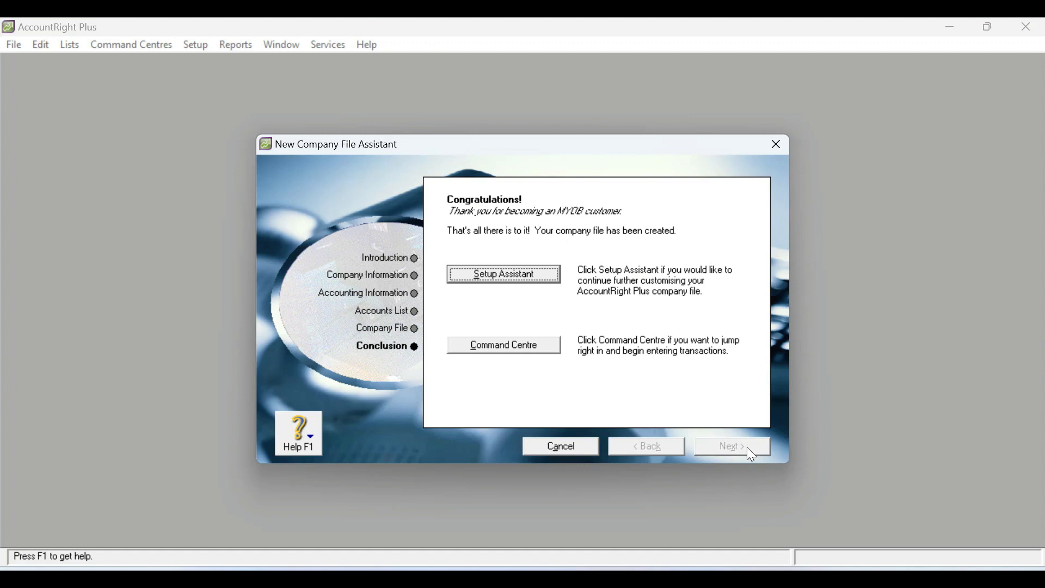
left_click(505, 346)
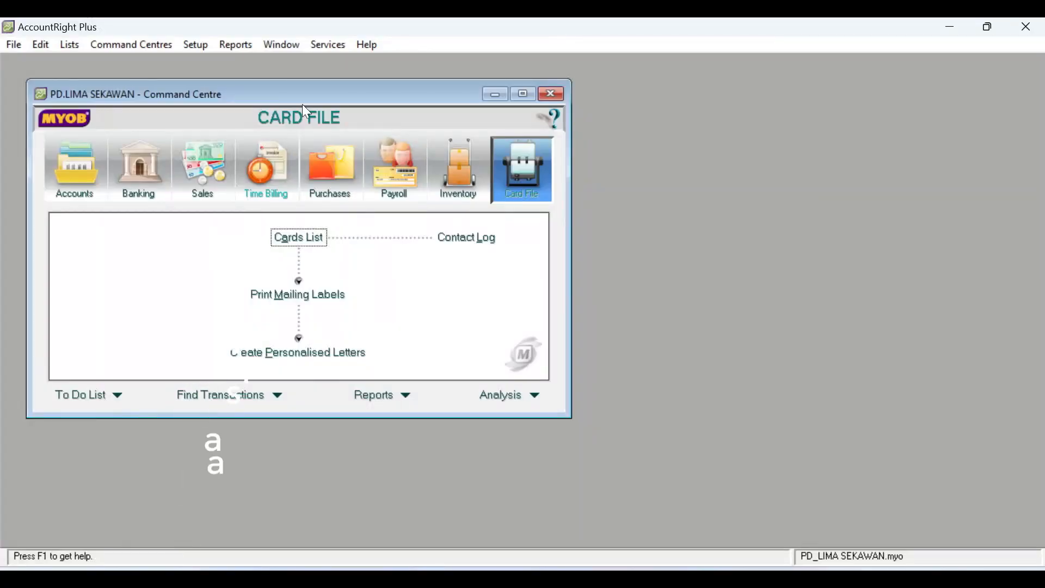
- Check the default asset, equity and liability accounts in the Accounts List, and close the list
left_click_drag(324, 93, 454, 126)
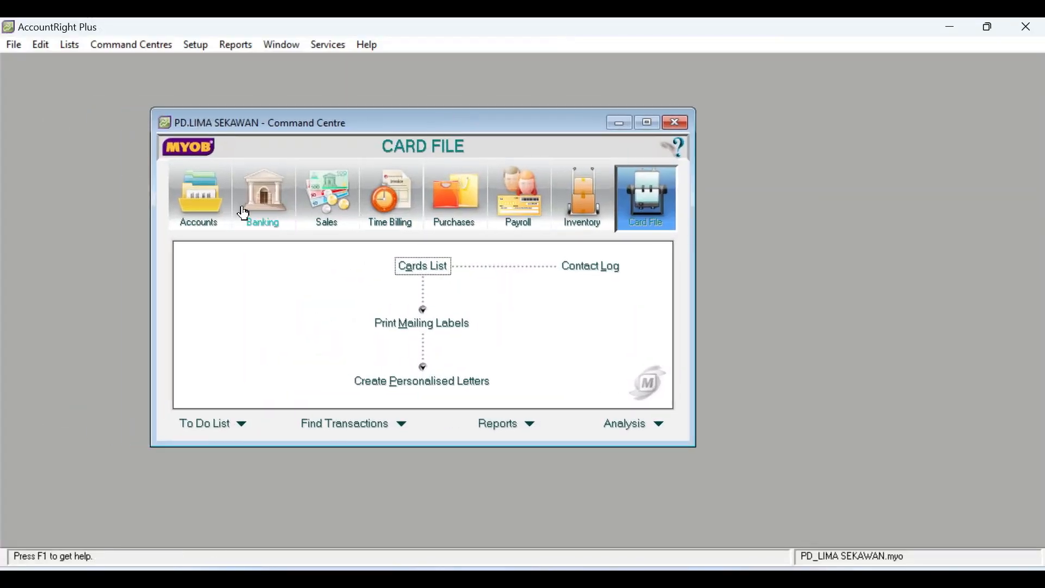
left_click(200, 206)
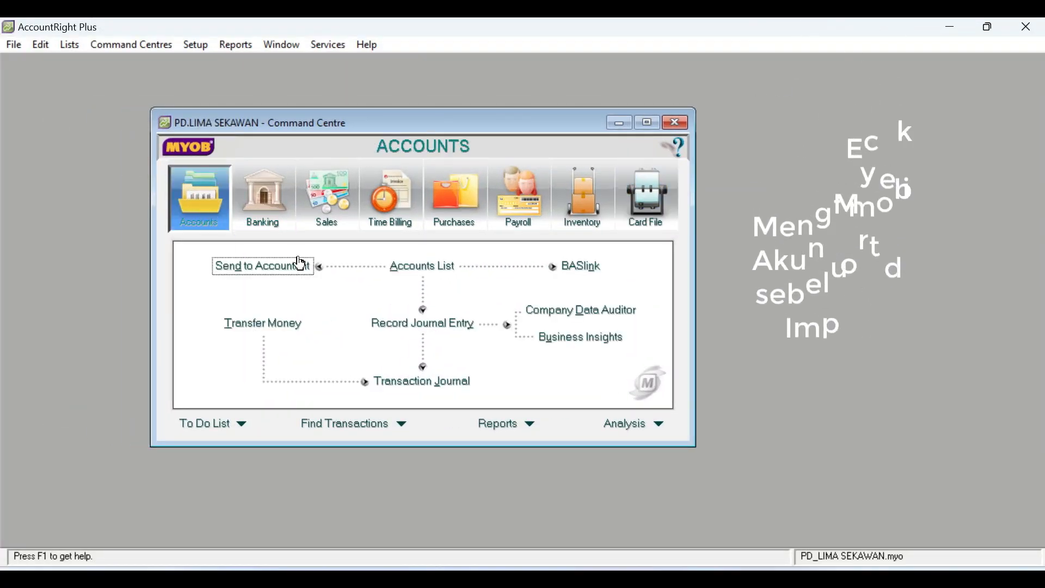
left_click(420, 267)
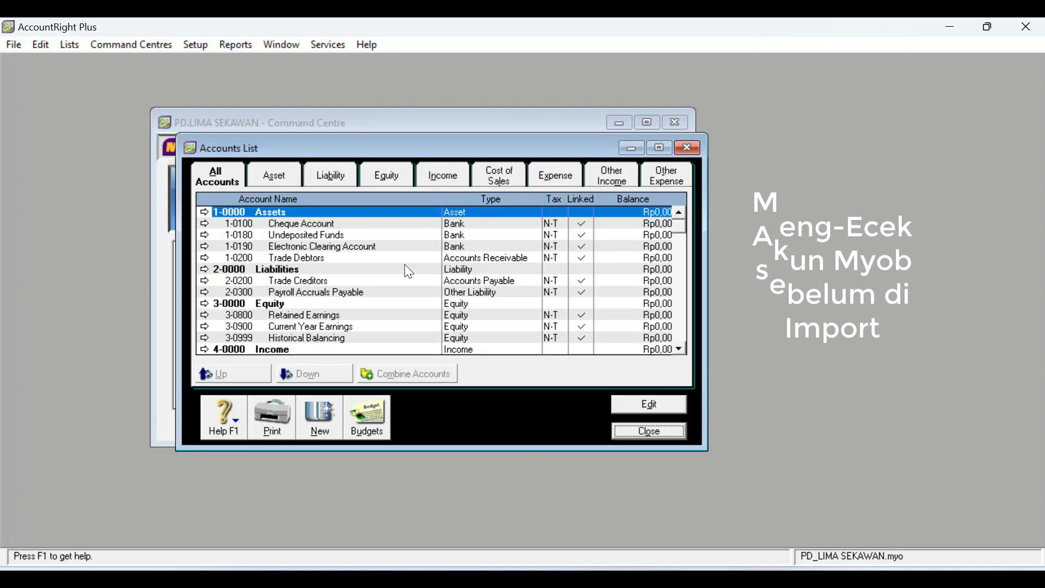
left_click(276, 174)
left_click(386, 180)
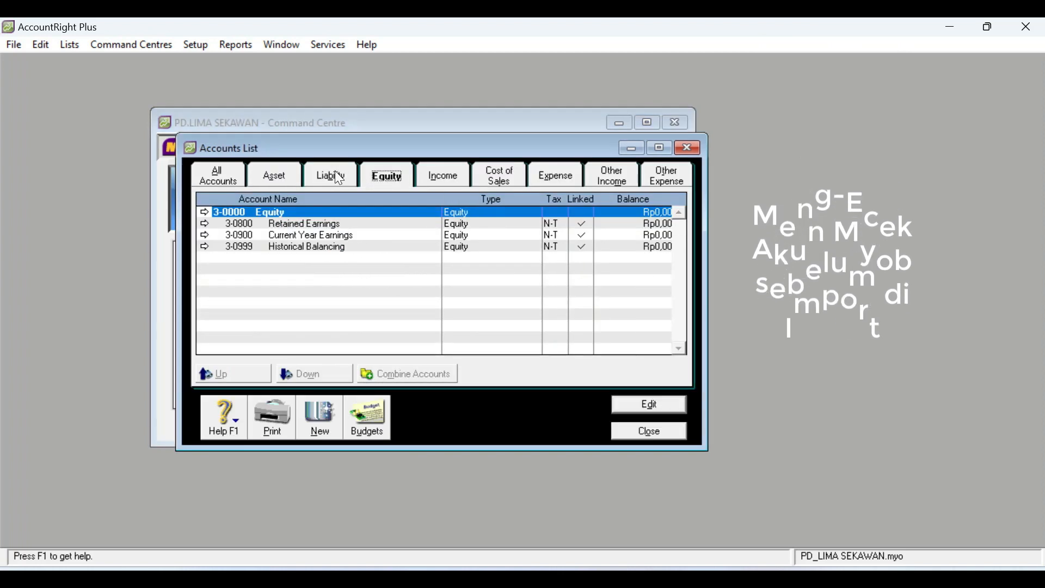
left_click(333, 173)
left_click(651, 433)
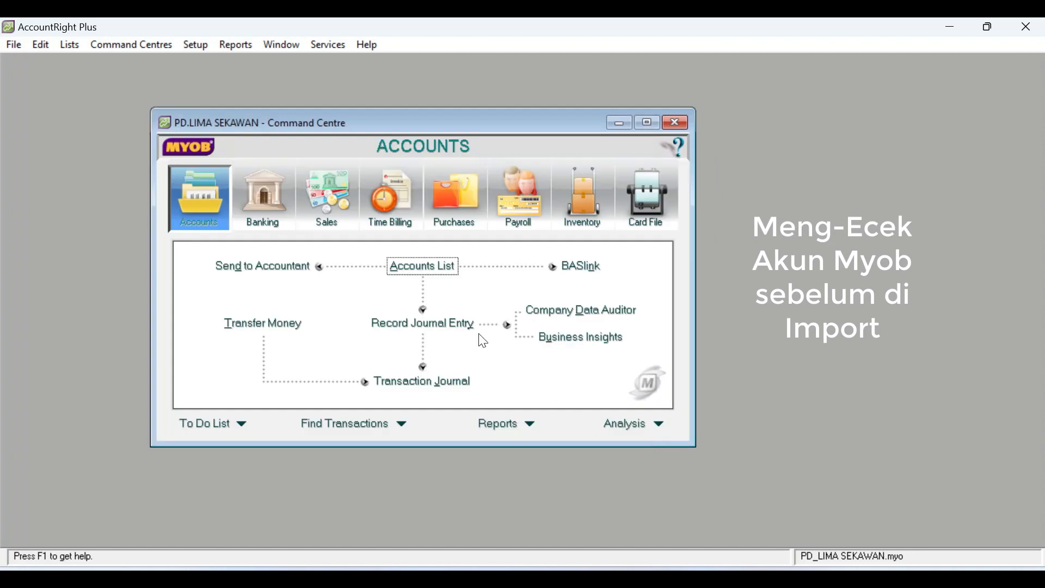
- Switch to File Explorer, open the LANGKAH MYOB workbook from the UJI LSP 2023 folder in Excel and review its Akunmyob sheet
left_click(14, 46)
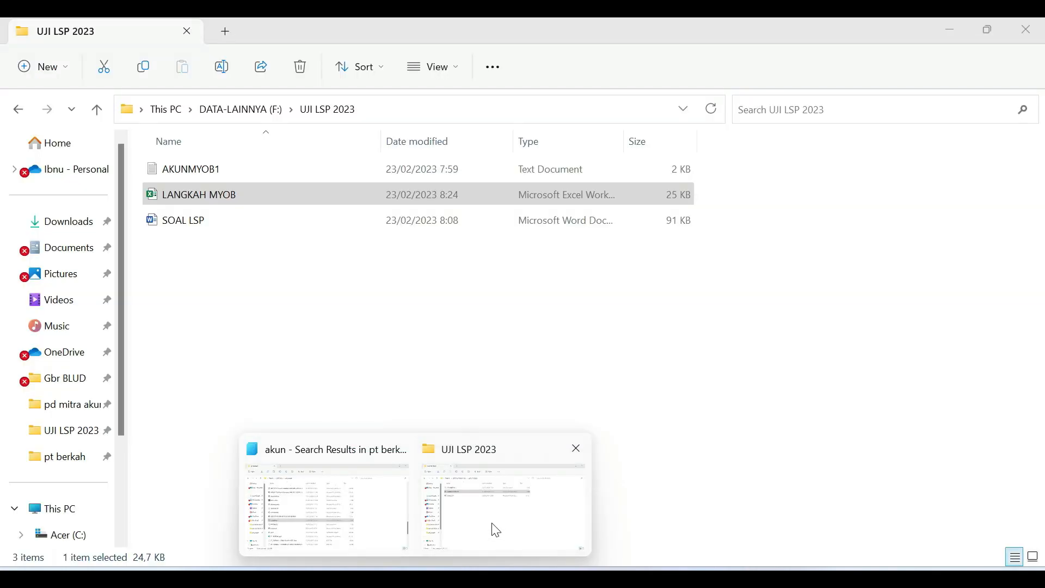
left_click(496, 530)
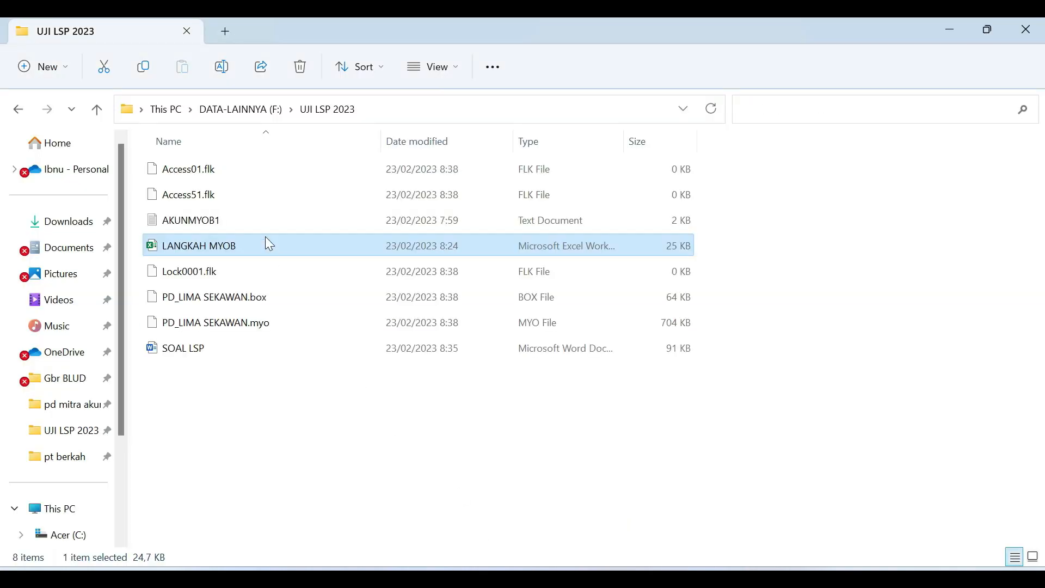
double_click(193, 246)
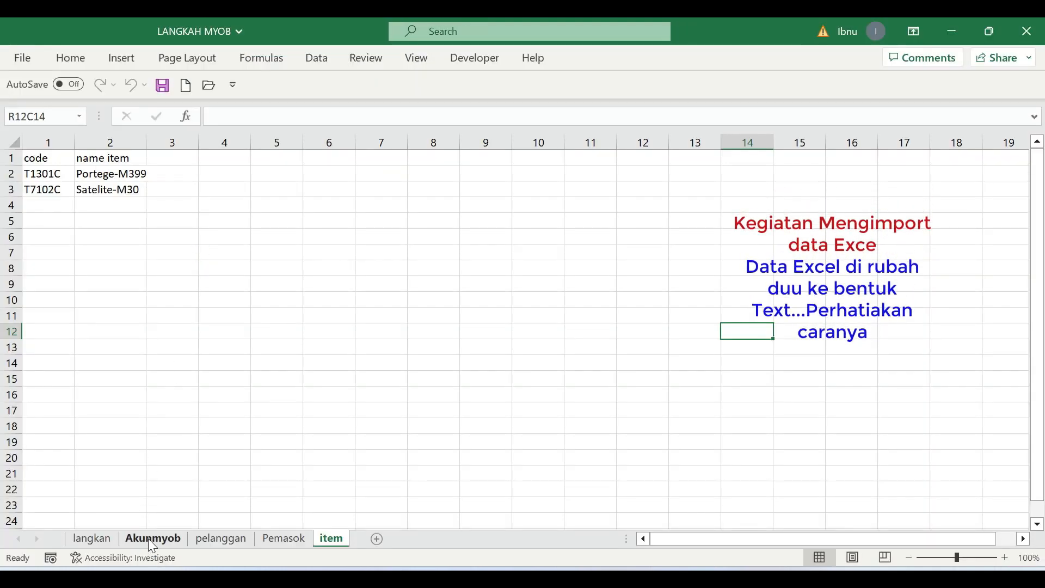
left_click(153, 539)
scroll(708, 252, "down", 4)
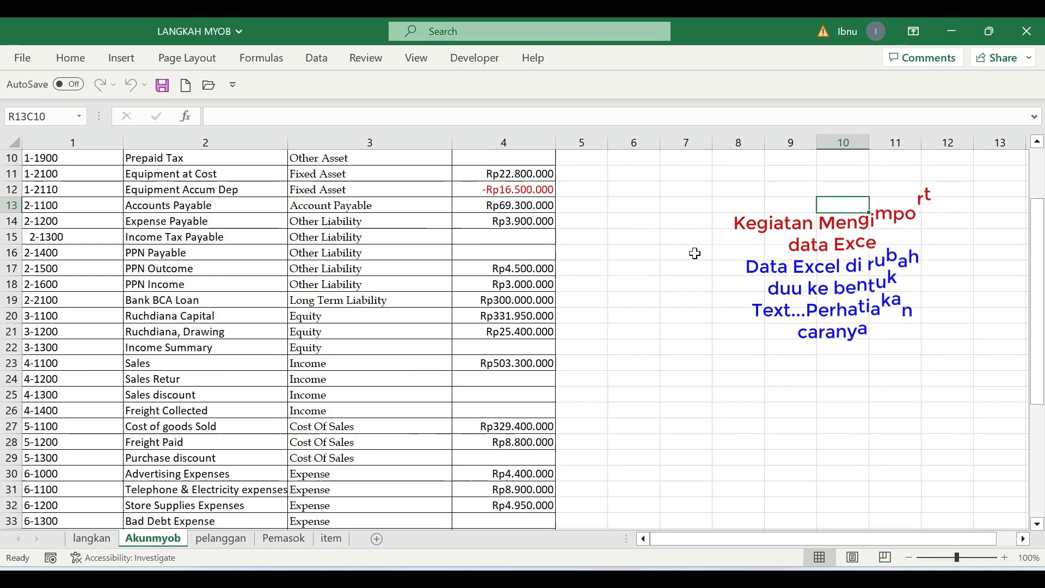
scroll(694, 254, "up", 4)
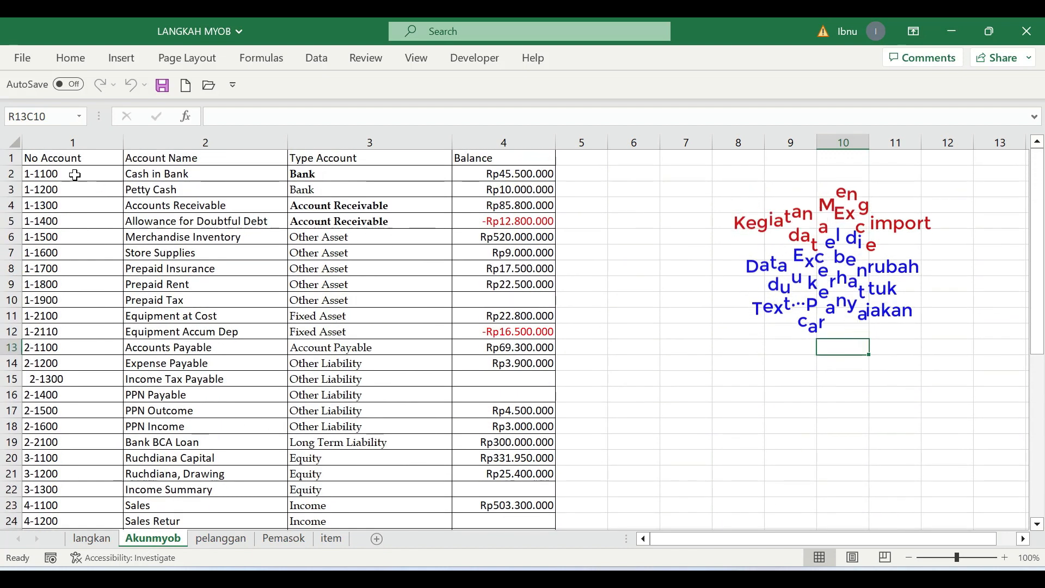
- Make the header cells from No Account to Balance bold on the Akunmyob sheet
left_click_drag(49, 156, 502, 145)
left_click(70, 57)
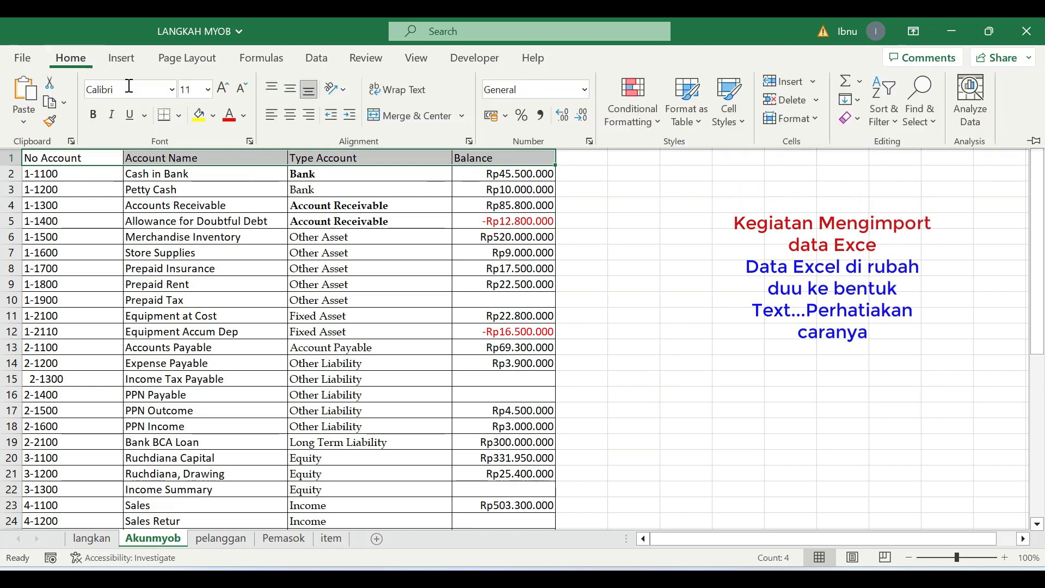
left_click(93, 114)
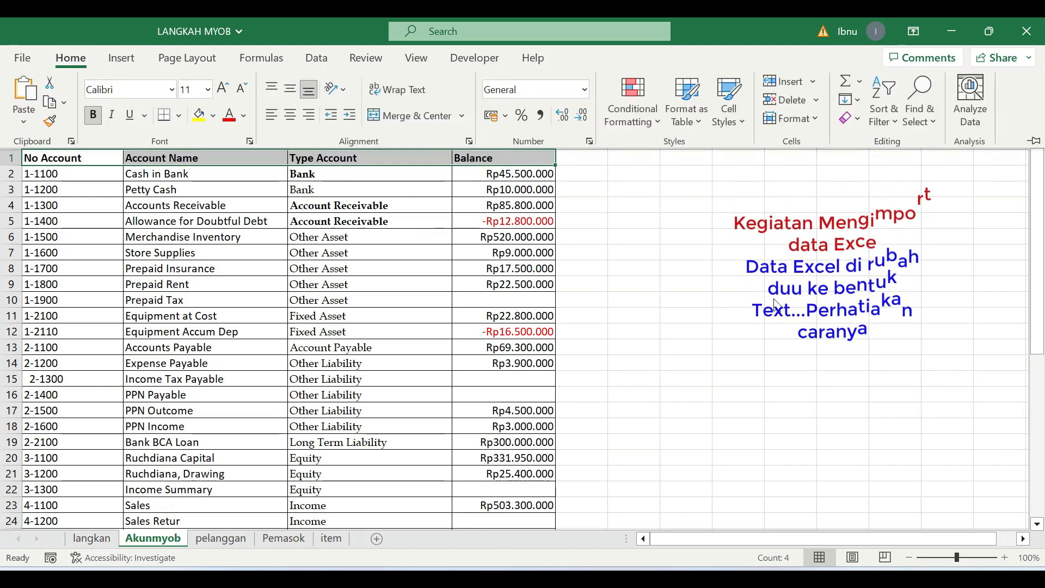
left_click(736, 295)
- Save only the Akunmyob sheet as a Text (Tab delimited) file named akun in the UJI LSP 2023 folder
scroll(712, 303, "down", 10)
scroll(711, 305, "up", 4)
scroll(710, 305, "up", 4)
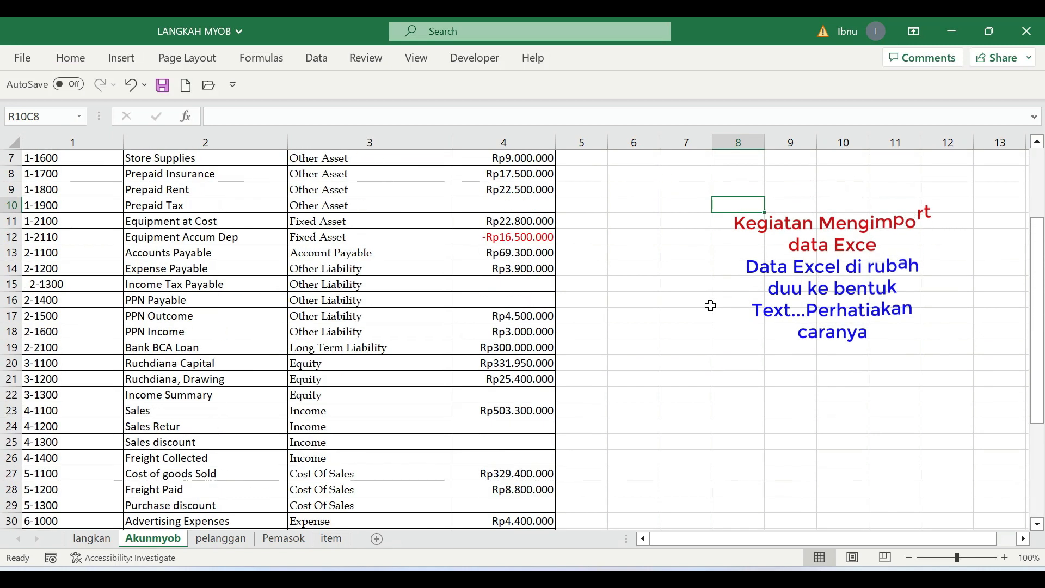
left_click(24, 60)
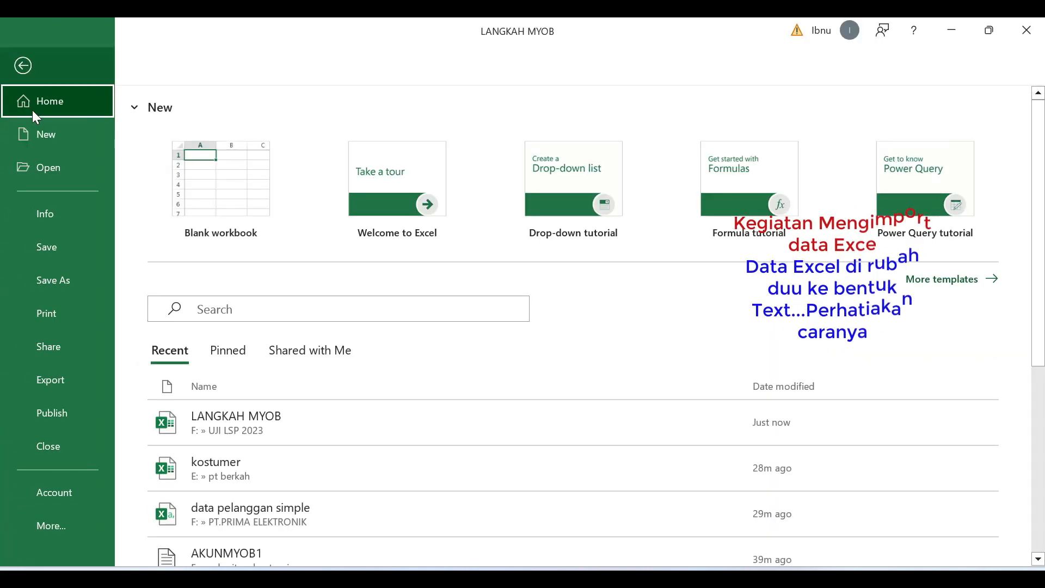
left_click(64, 285)
left_click(214, 344)
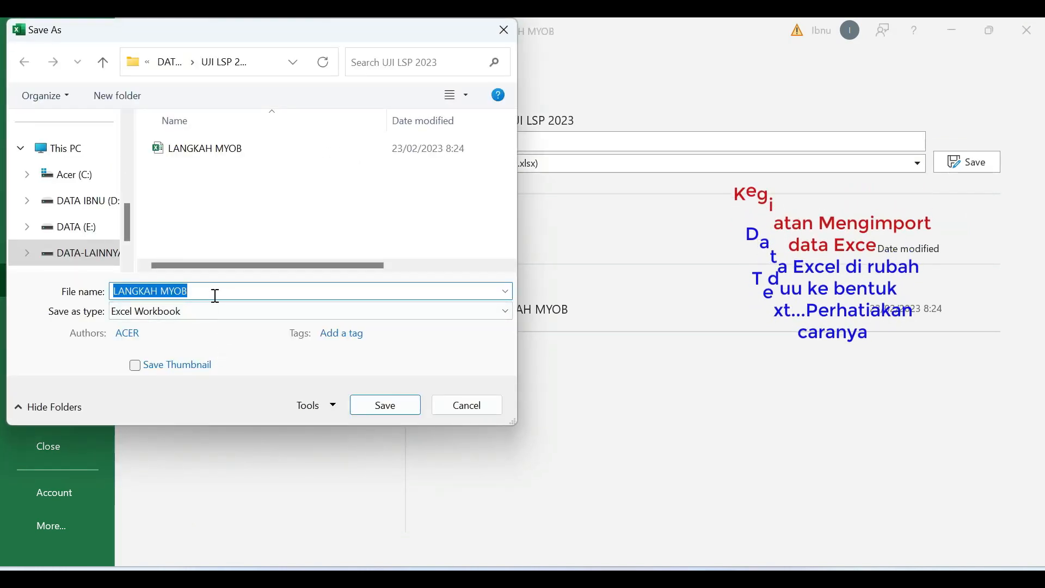
type("akun")
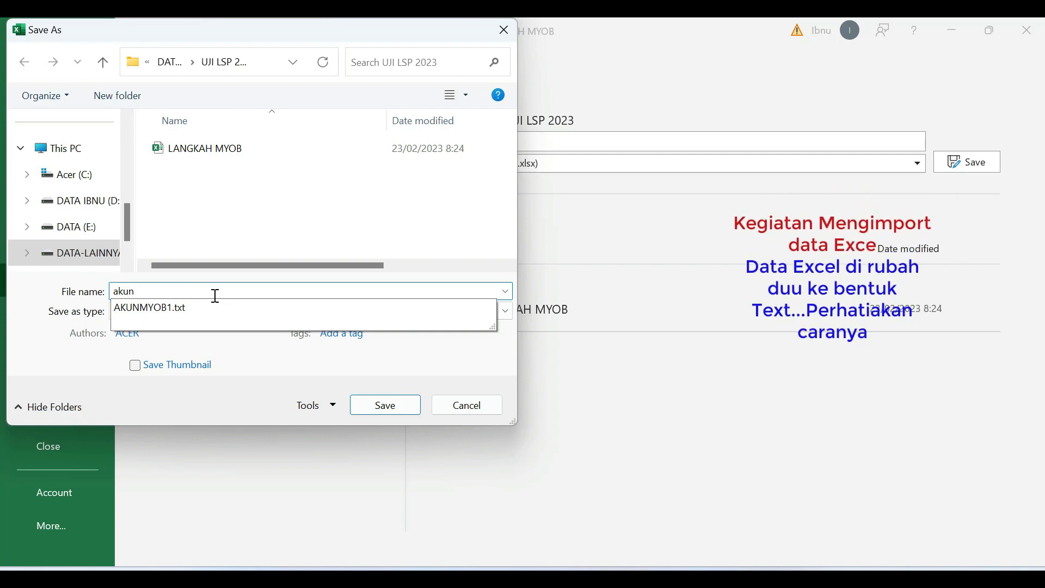
left_click(276, 223)
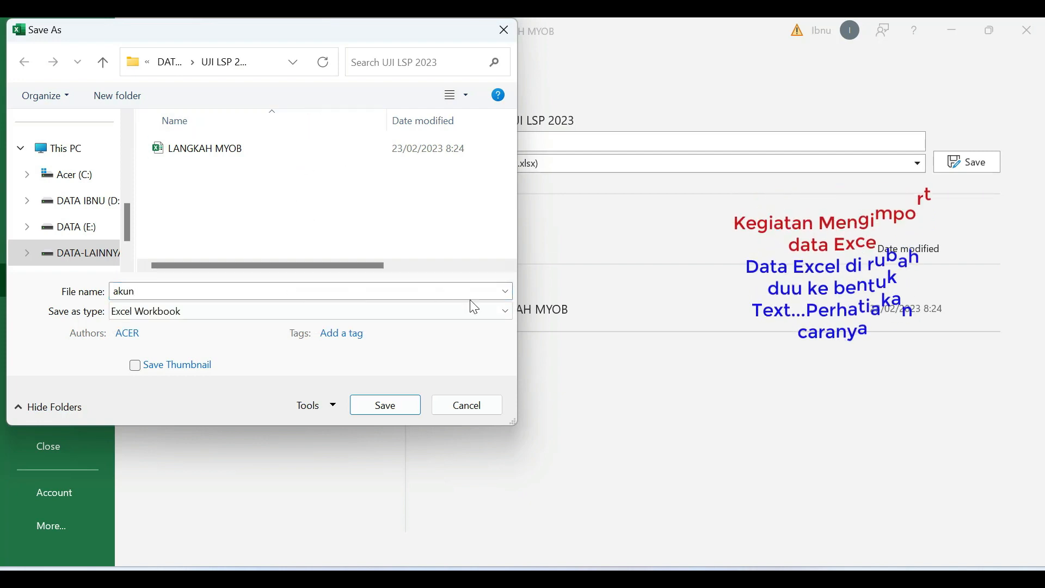
left_click(505, 312)
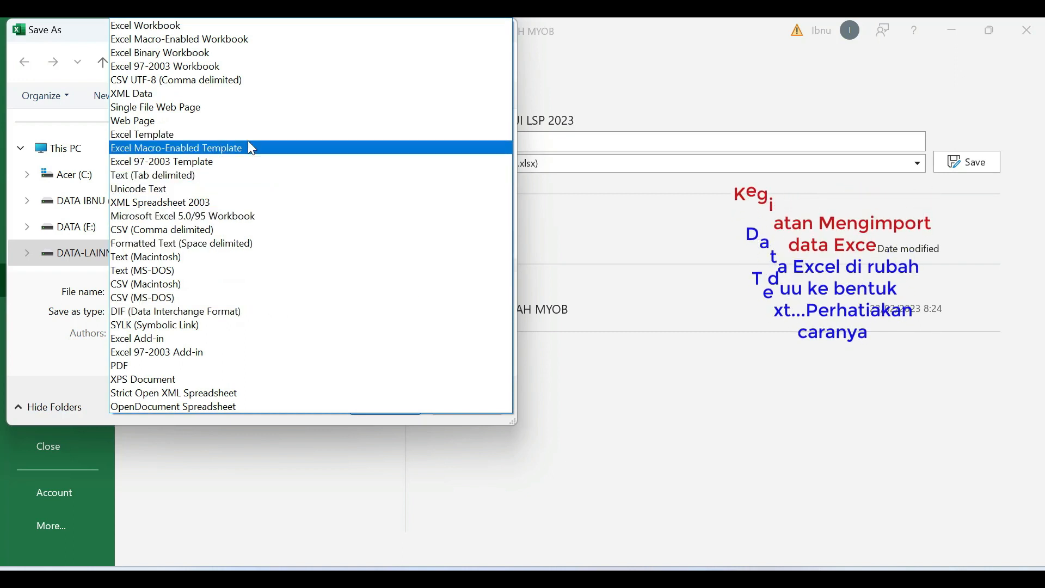
left_click(201, 177)
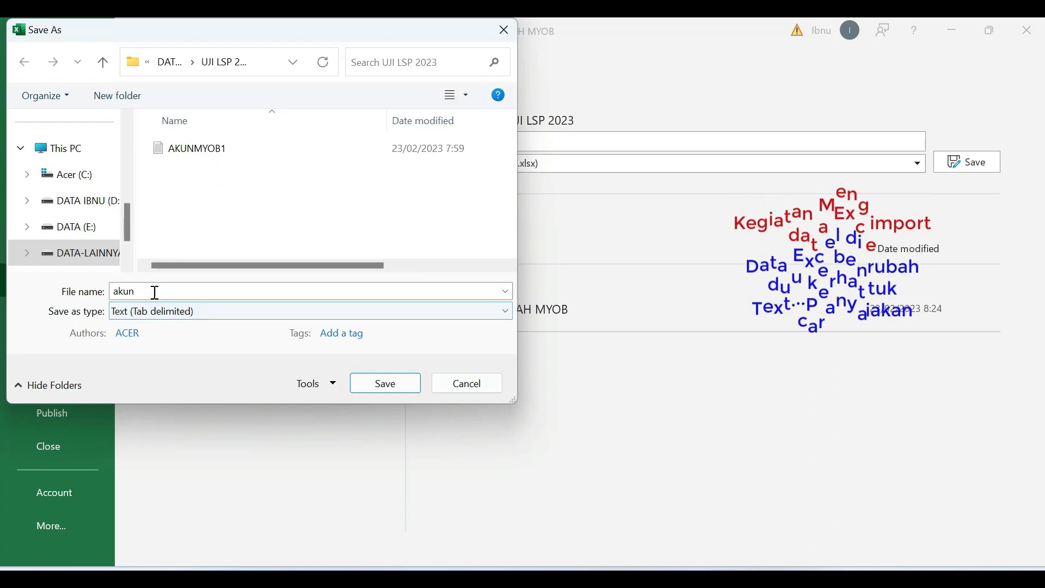
left_click(387, 384)
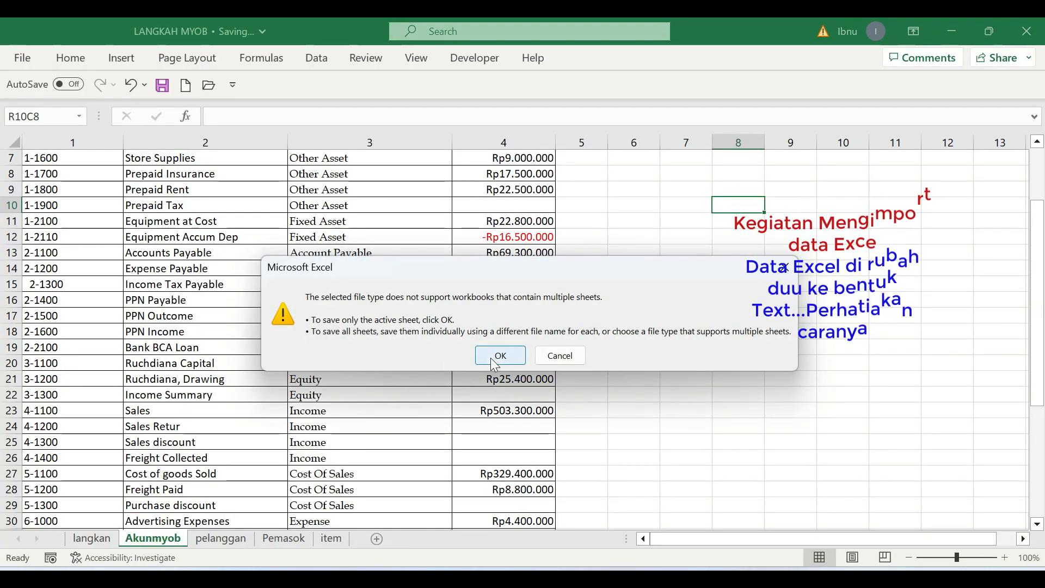
left_click(499, 356)
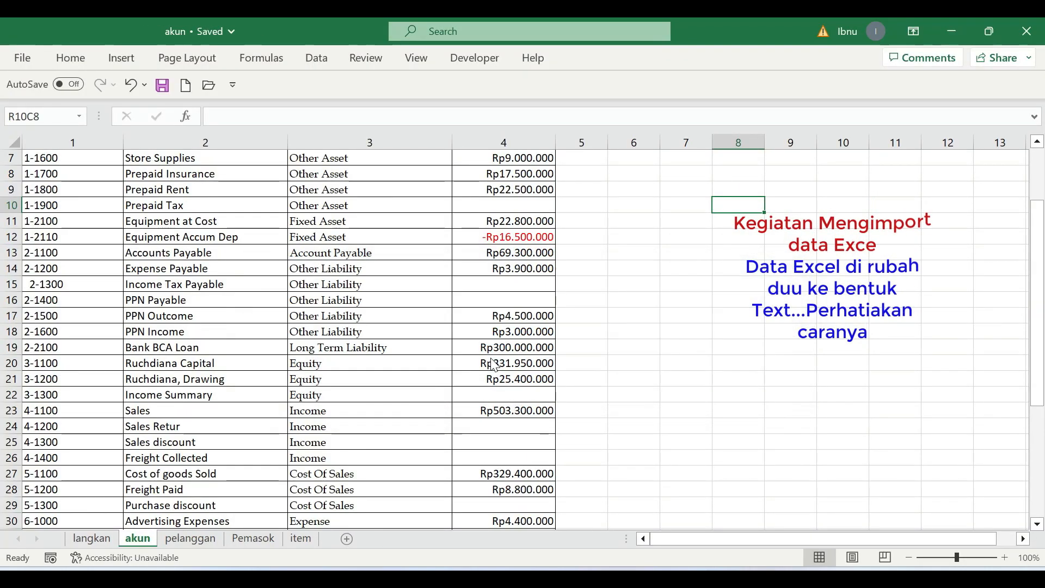
- Save only the pelanggan sheet as a Text (Tab delimited) file named customer in the UJI LSP 2023 folder
left_click(190, 539)
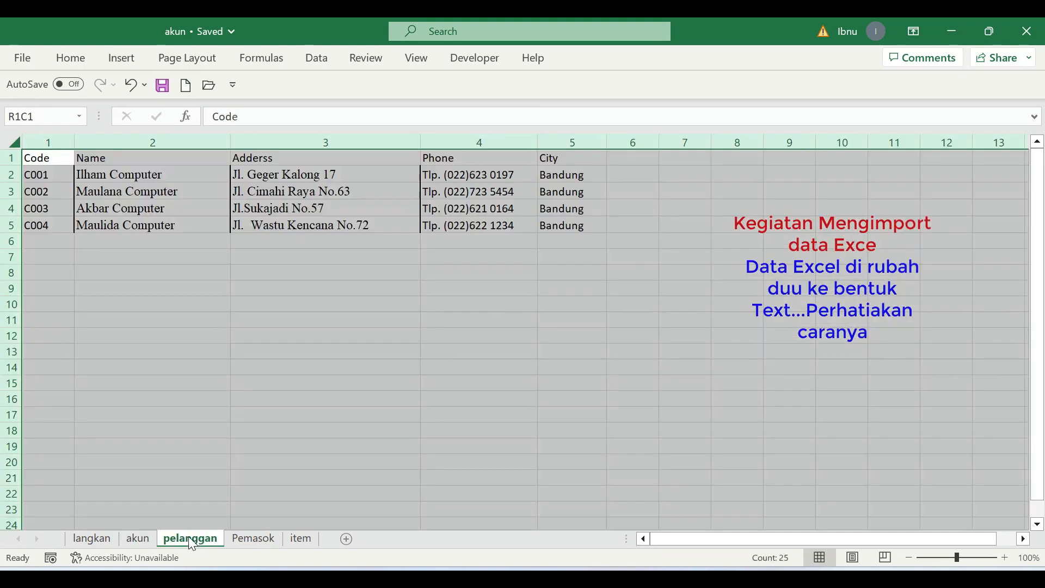
left_click(233, 336)
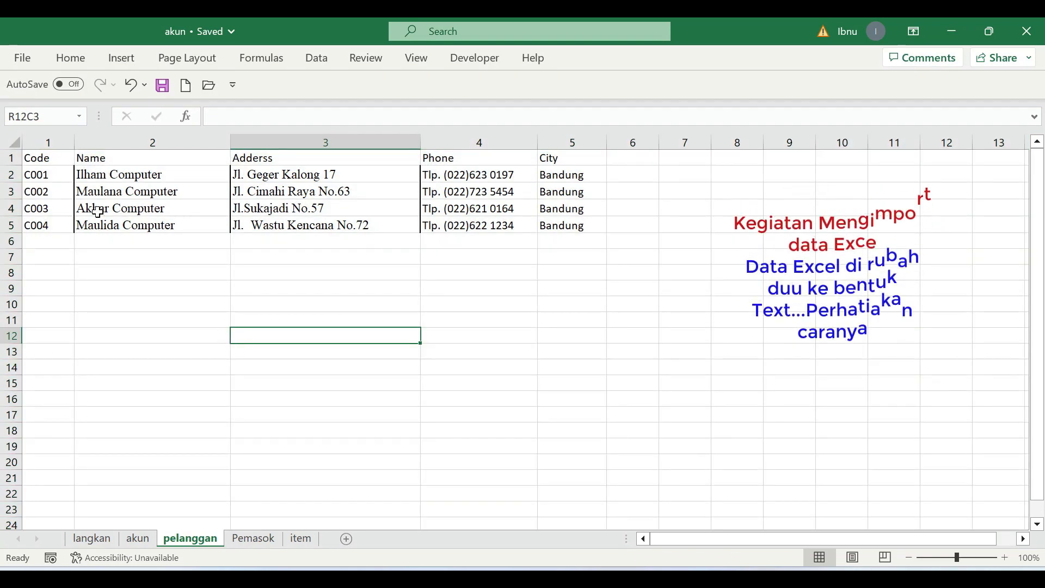
left_click(23, 60)
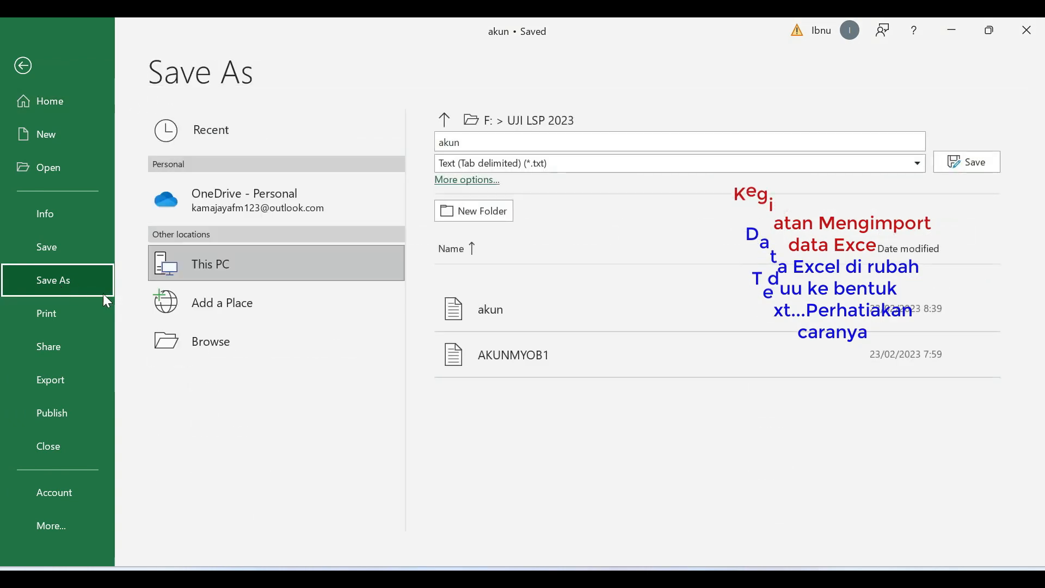
left_click(212, 346)
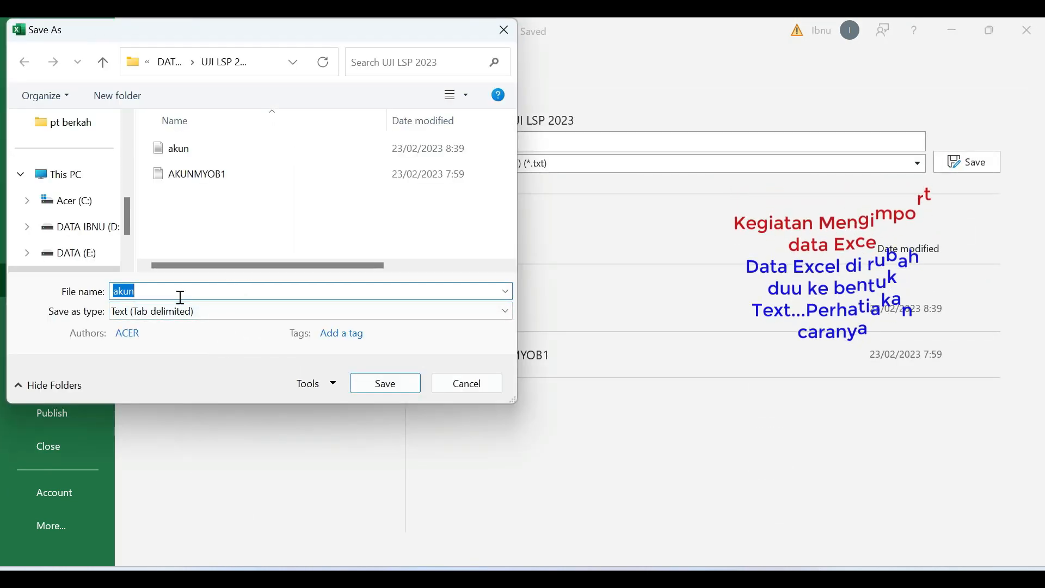
key("BackSpace")
key("BackSpace")
left_click(386, 384)
left_click(509, 362)
- Save only the Pemasok sheet as a Text (Tab delimited) file named supplier in the UJI LSP 2023 folder
left_click(243, 544)
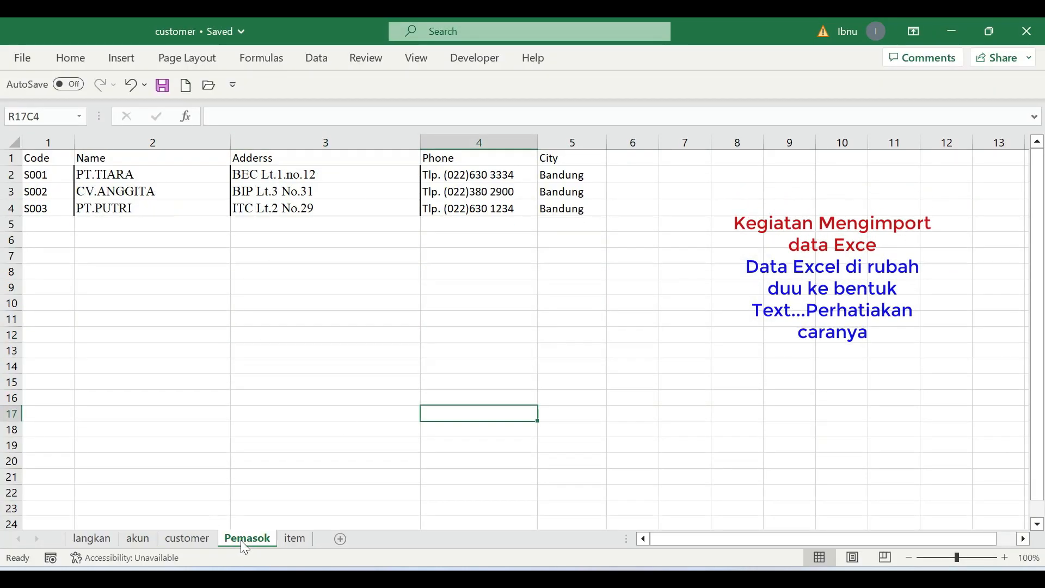
left_click(23, 59)
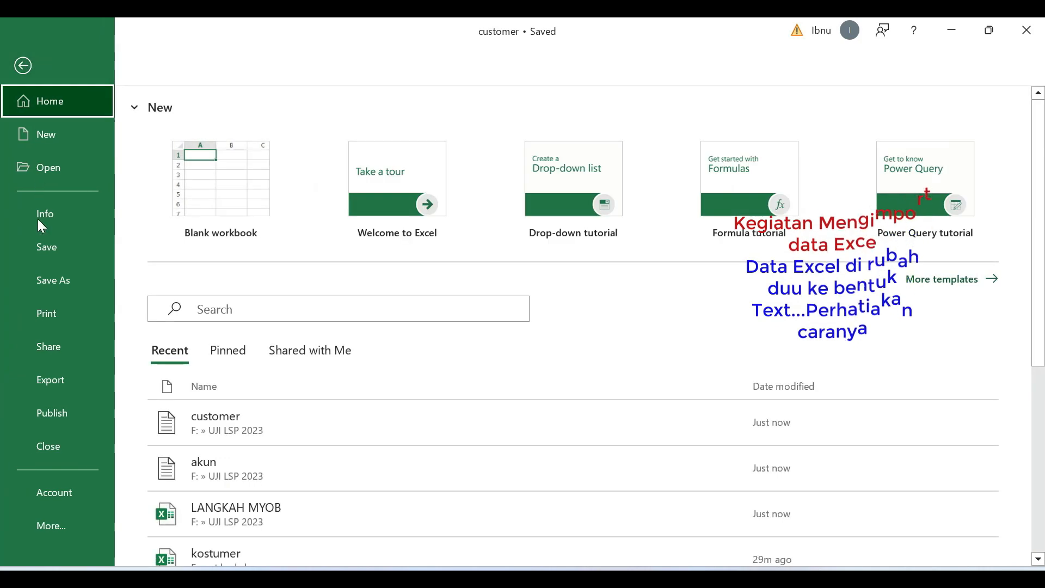
left_click(63, 283)
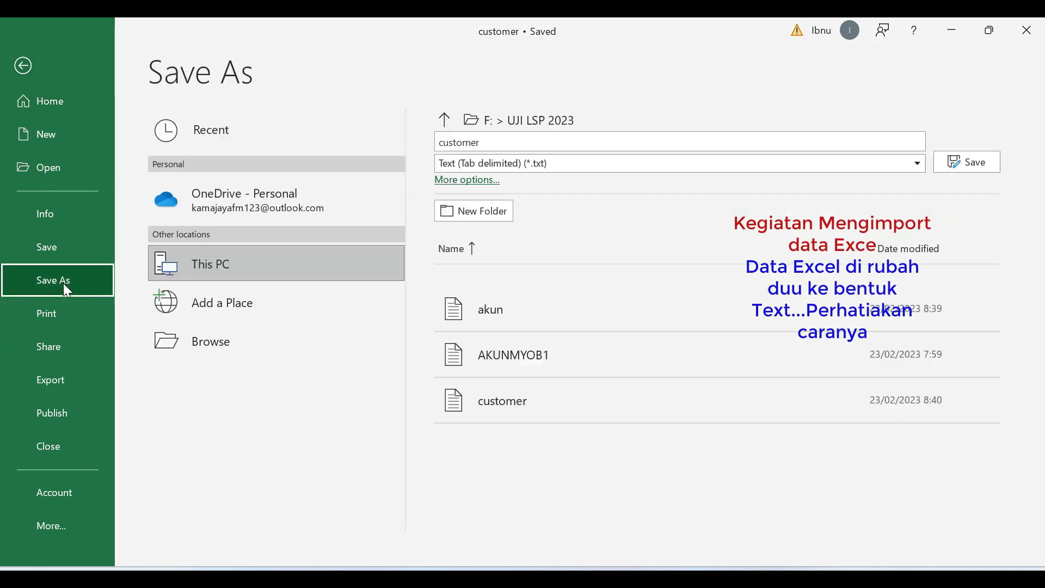
left_click(196, 340)
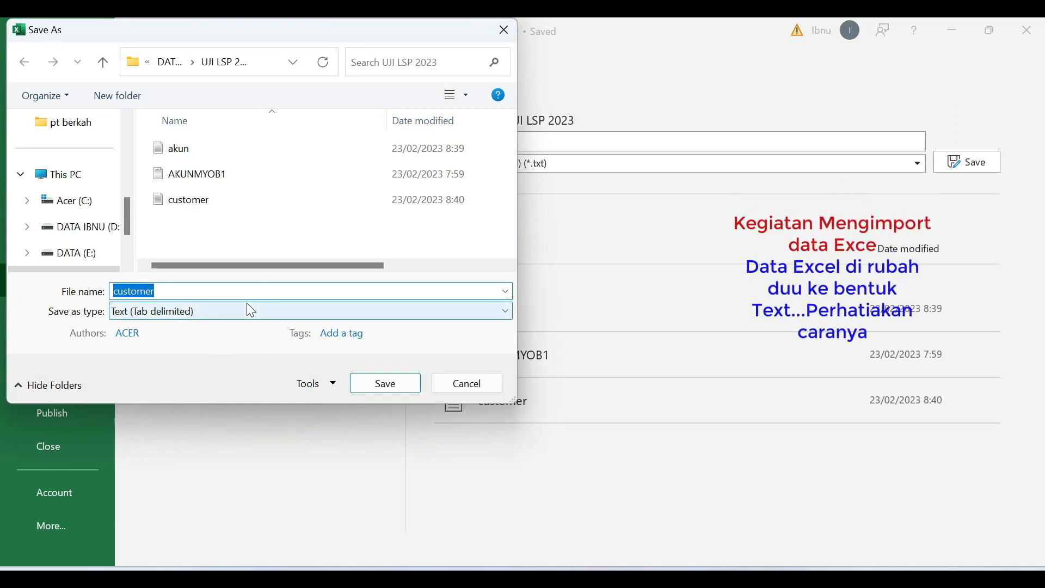
type("pe")
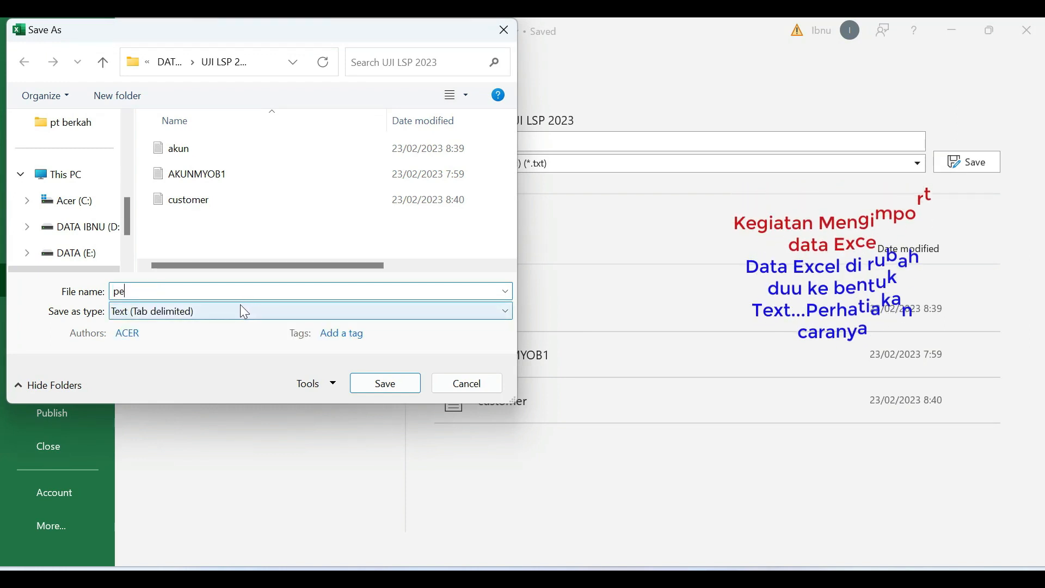
key("BackSpace")
key("BackSpace")
type("s")
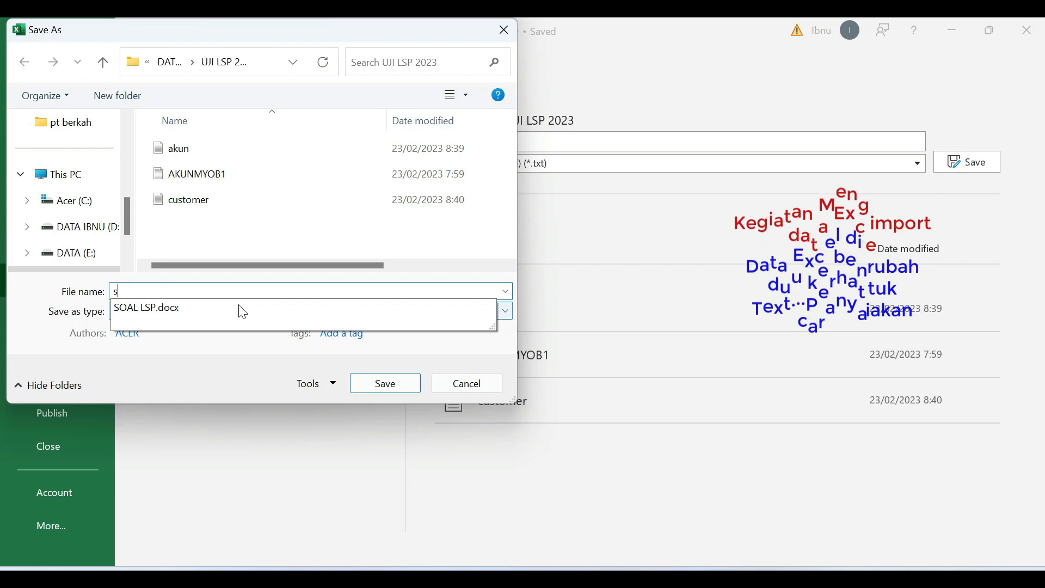
type("upplier")
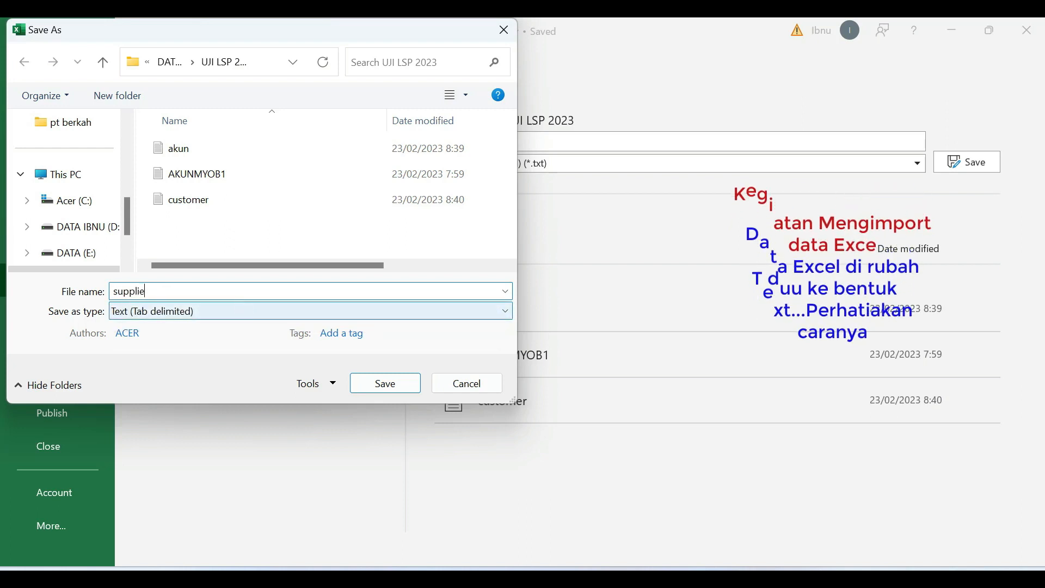
left_click(392, 385)
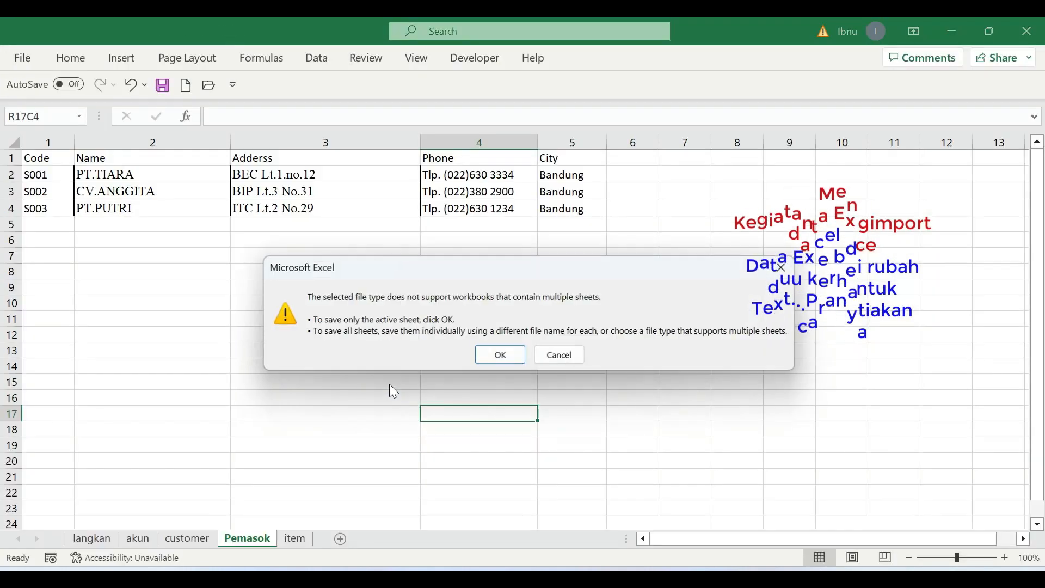
left_click(502, 359)
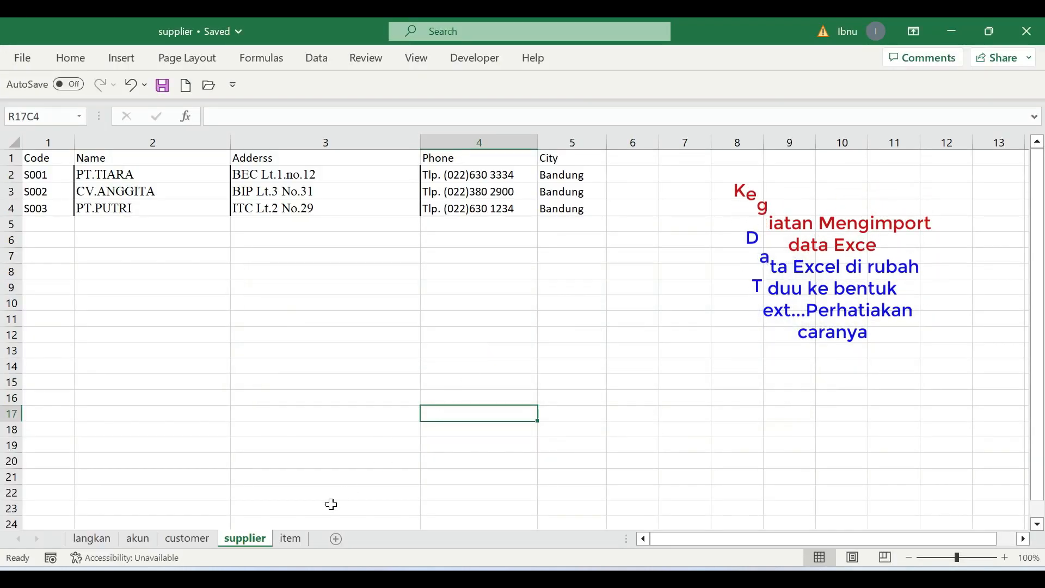
- Save only the item sheet as a Text (Tab delimited) file named item in the UJI LSP 2023 folder and close the workbook
left_click(291, 539)
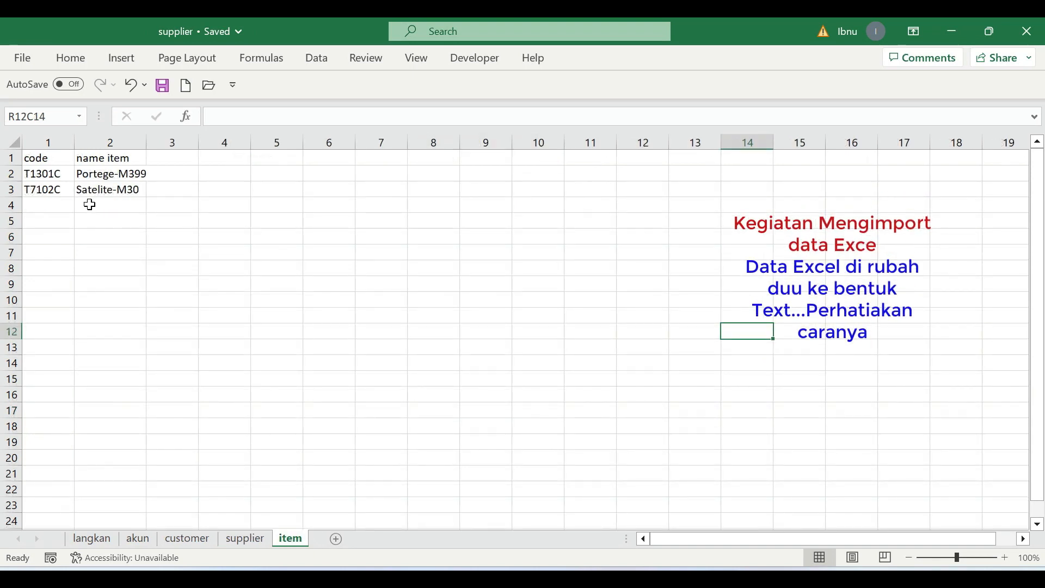
left_click(21, 60)
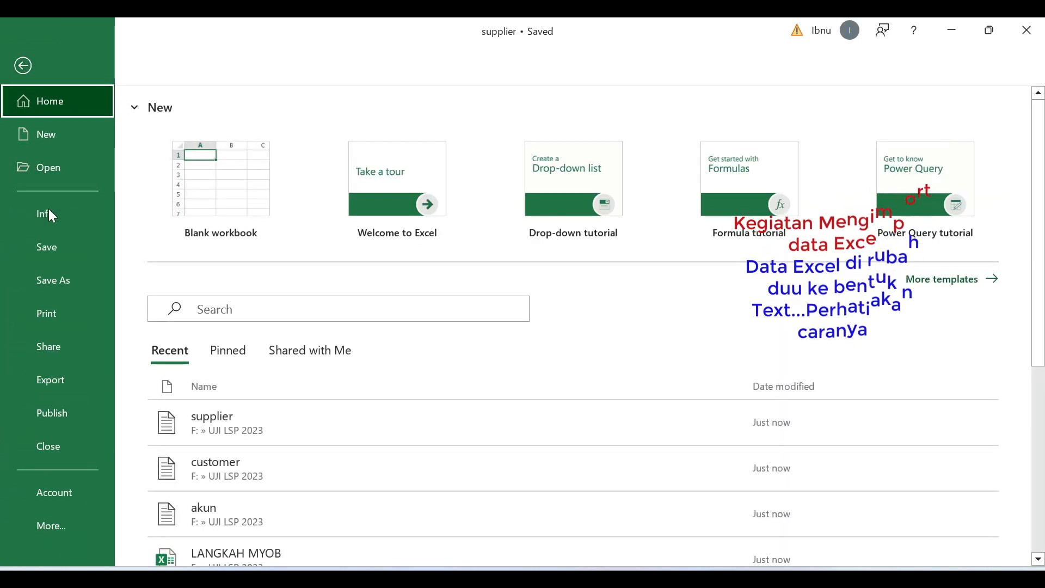
left_click(61, 281)
left_click(216, 344)
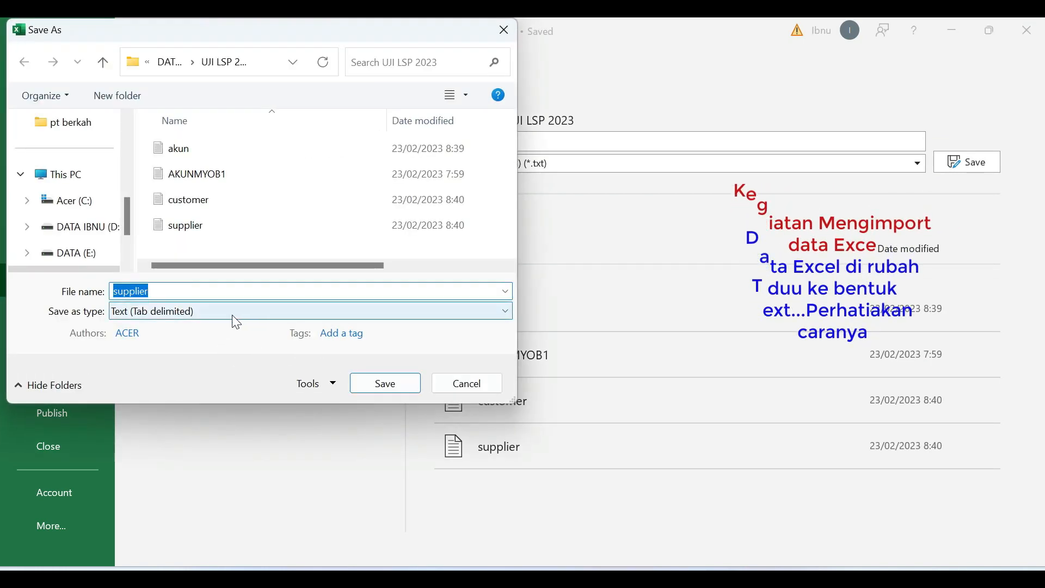
type("ite")
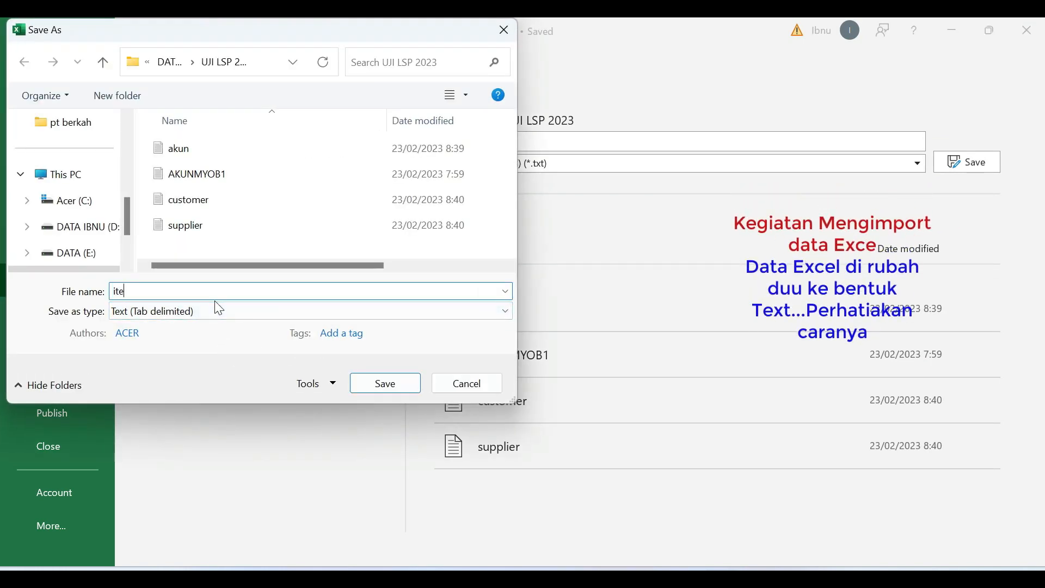
left_click(394, 381)
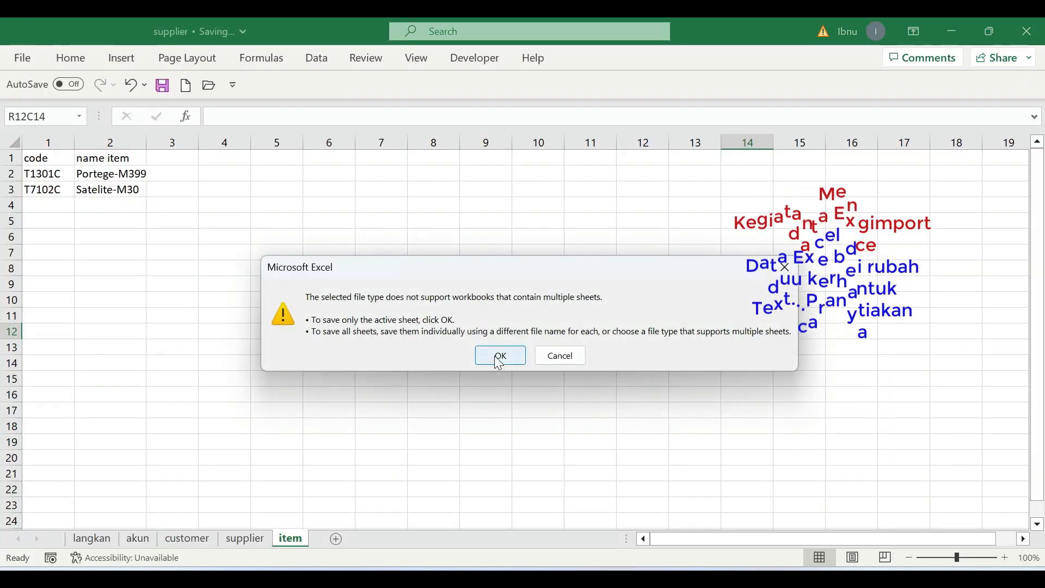
left_click(498, 359)
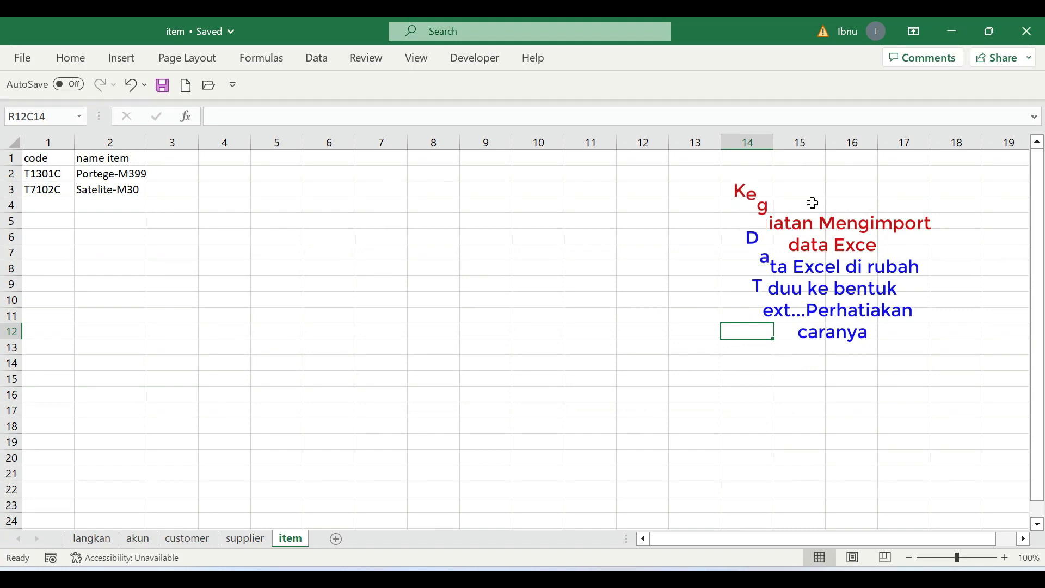
left_click(1029, 34)
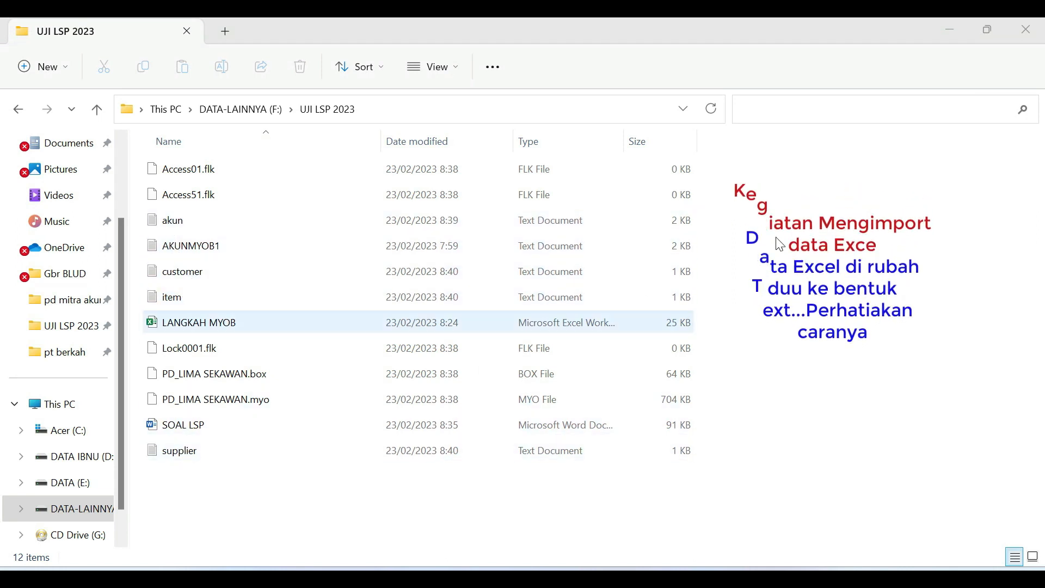
- Switch to AccountRight Plus and start an account information import from the akun text file, with duplicate records set to Update Existing Record
left_click(951, 33)
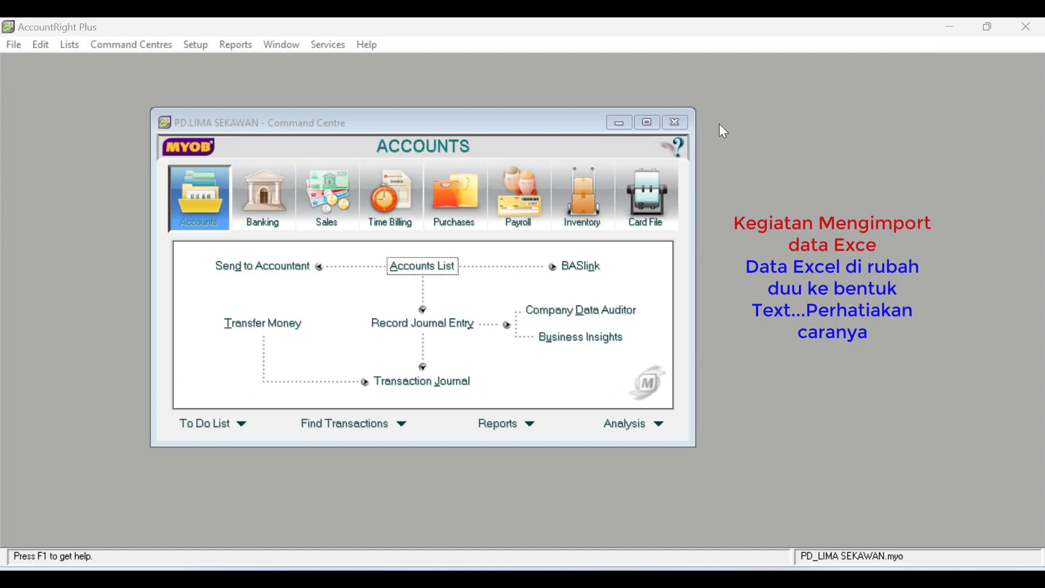
left_click(15, 44)
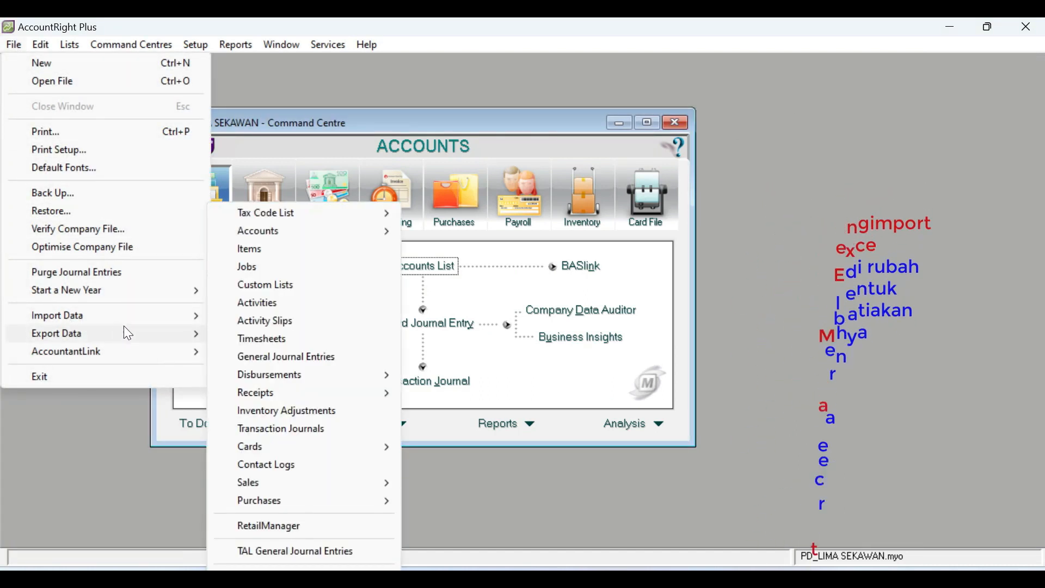
mouse_move(156, 322)
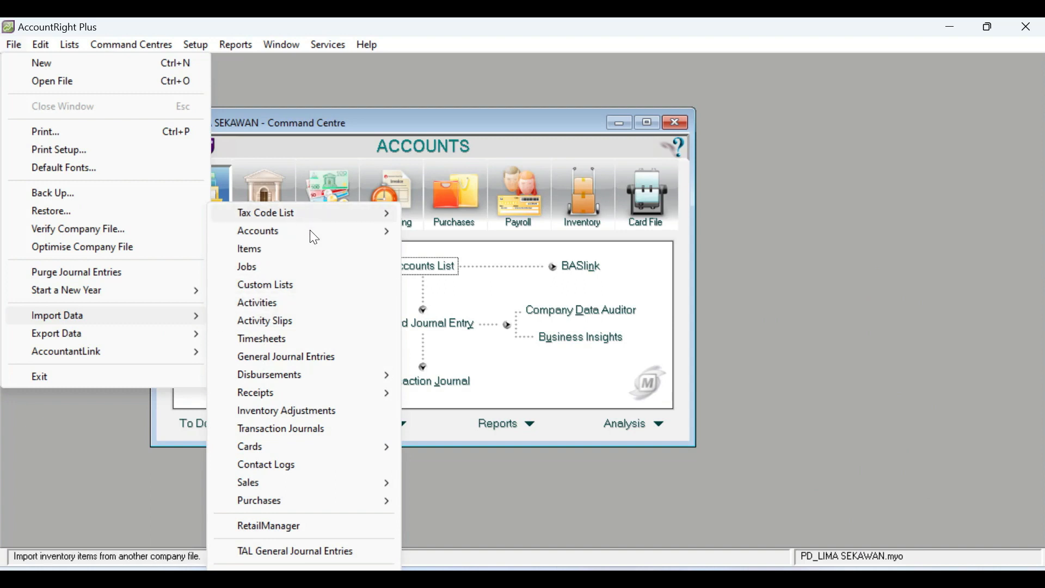
mouse_move(393, 233)
left_click(472, 234)
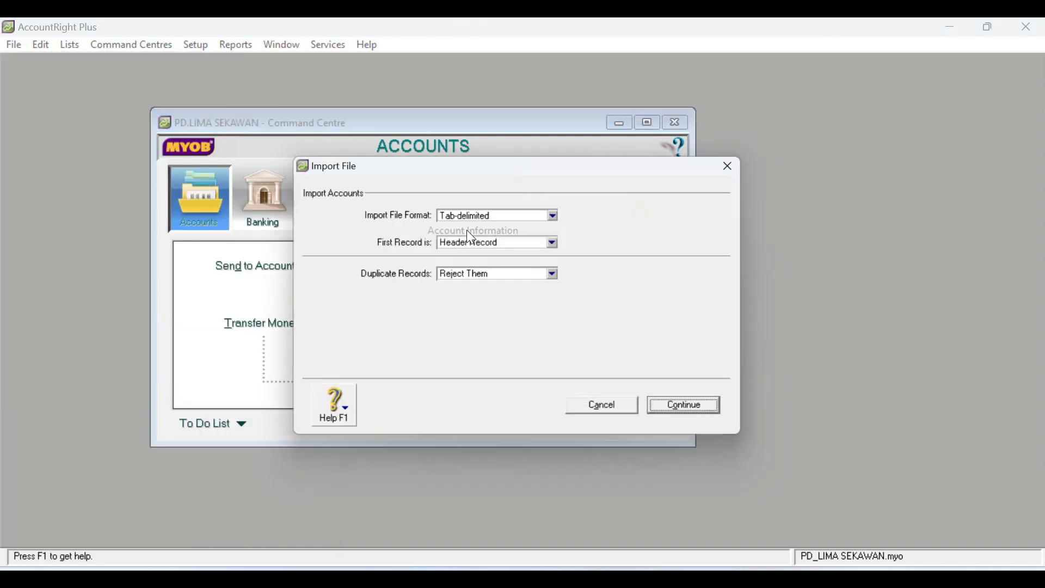
left_click(560, 277)
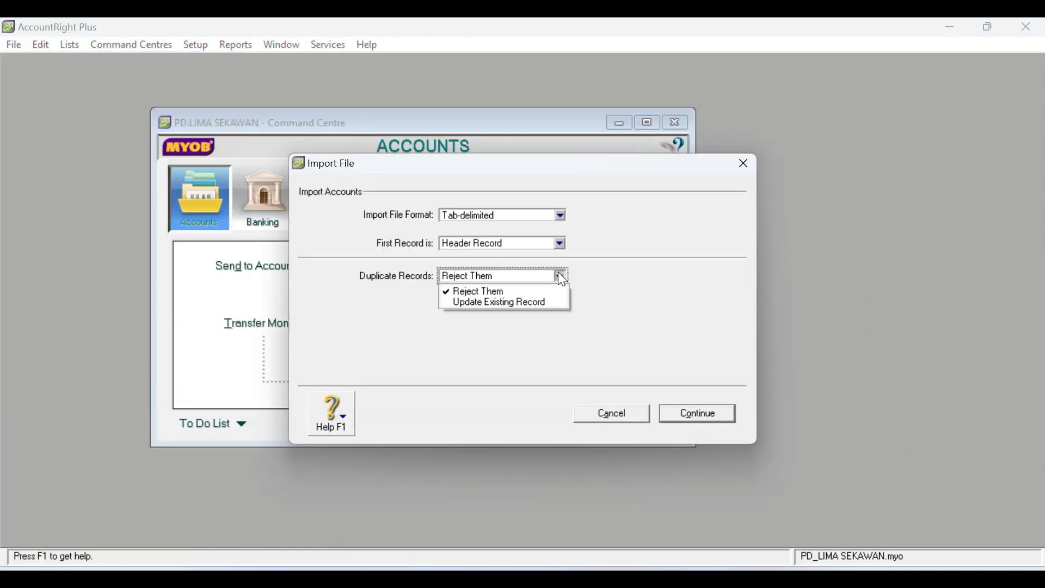
left_click(529, 301)
left_click(709, 417)
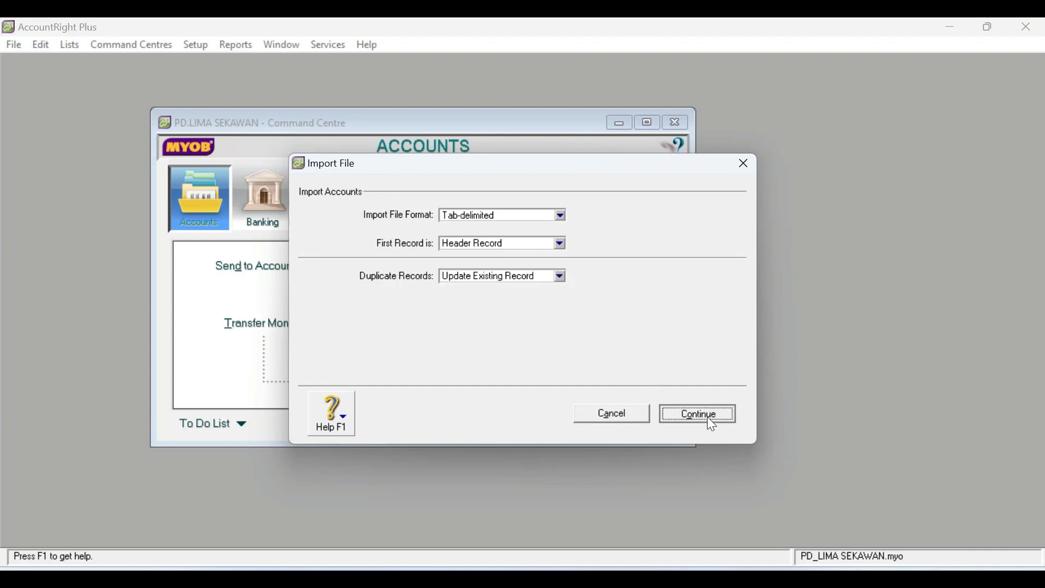
left_click(175, 187)
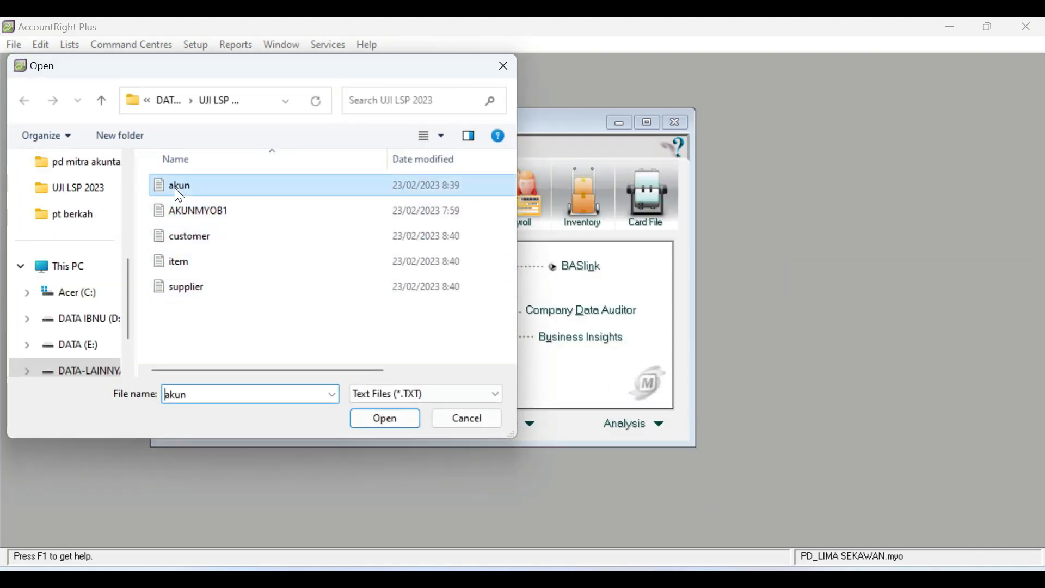
left_click(391, 420)
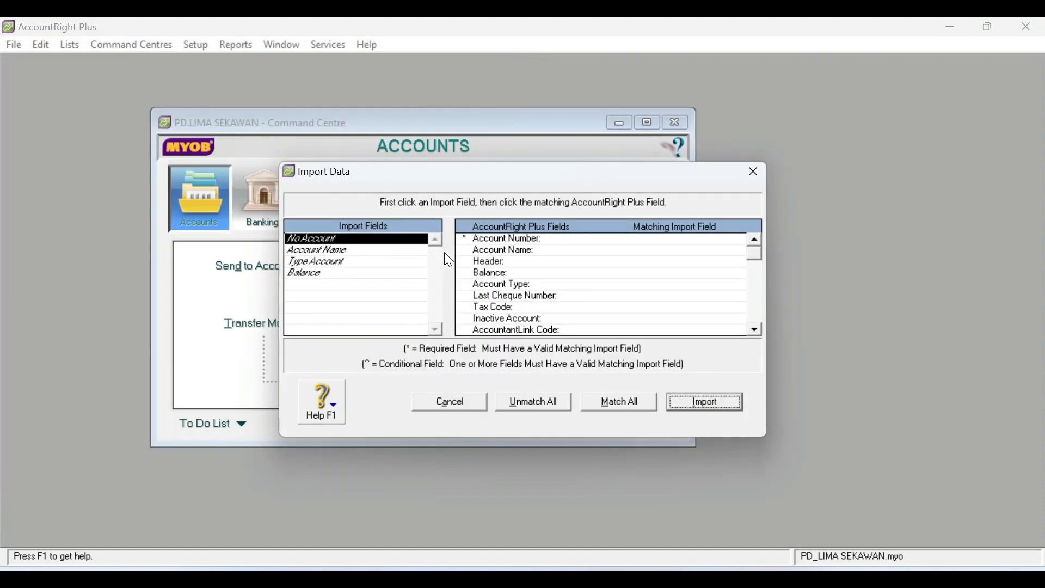
- Match No Account, Account Name, Type Account and Balance to Account Number, Account Name, Account Type and Balance, and import the accounts
left_click(535, 243)
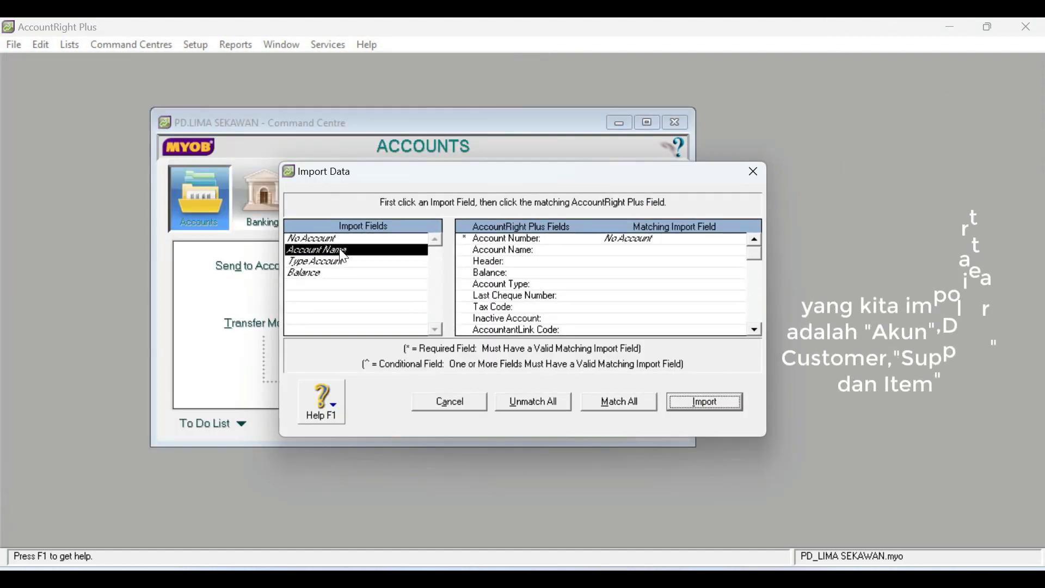
left_click(520, 251)
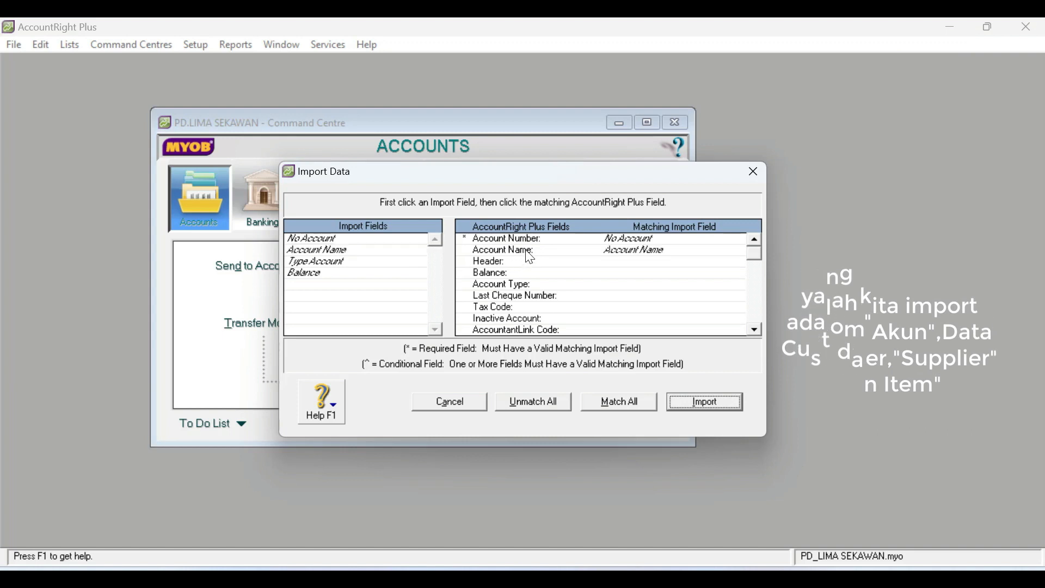
left_click(338, 262)
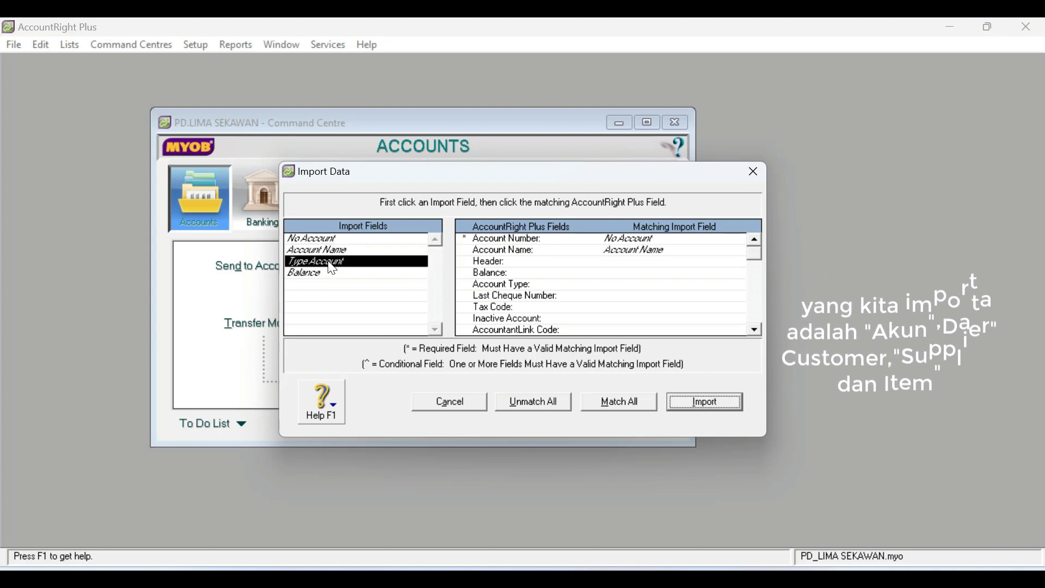
left_click(525, 288)
left_click(425, 274)
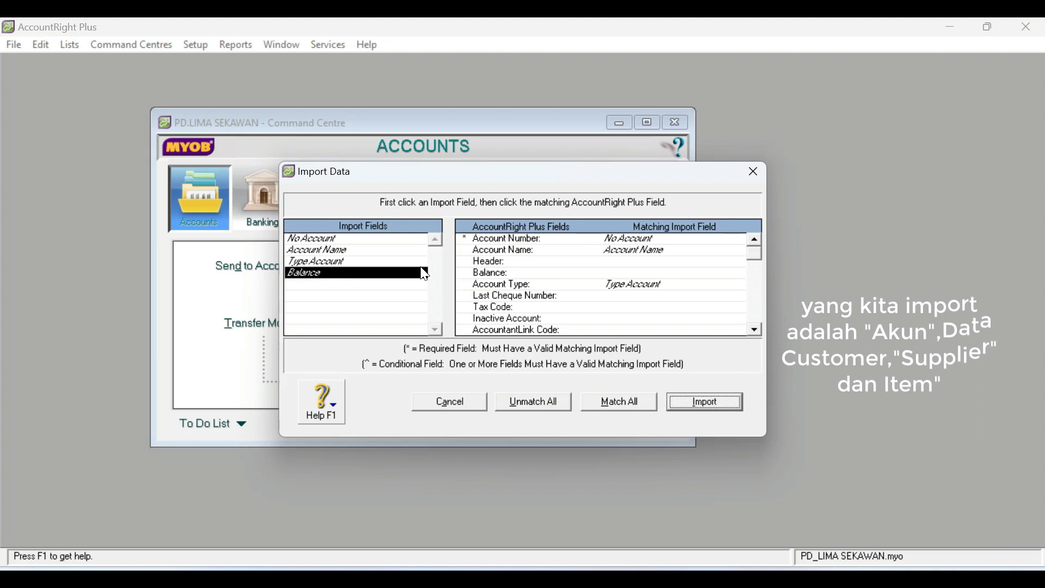
left_click(505, 275)
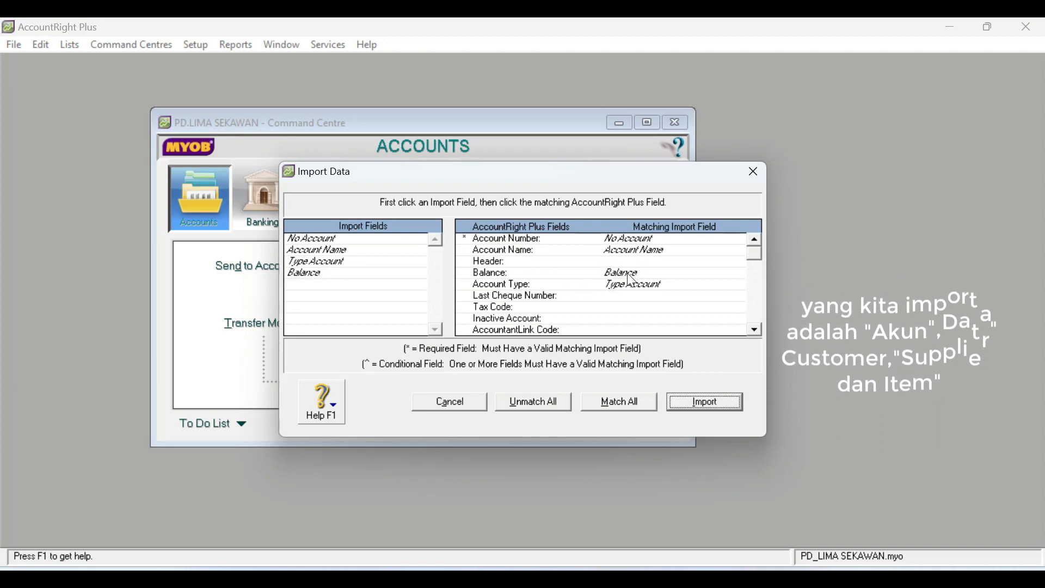
left_click(713, 403)
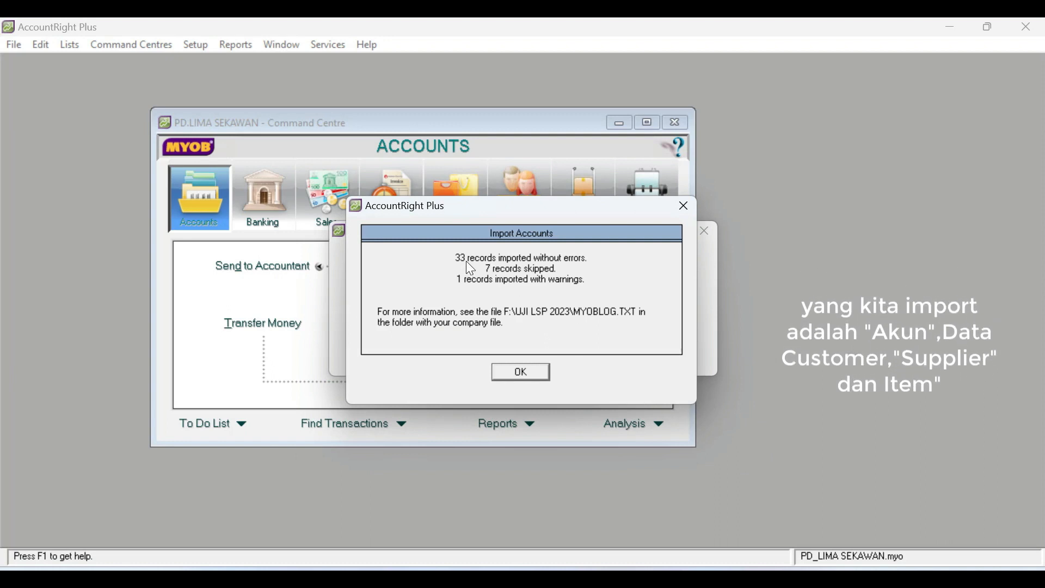
left_click(521, 374)
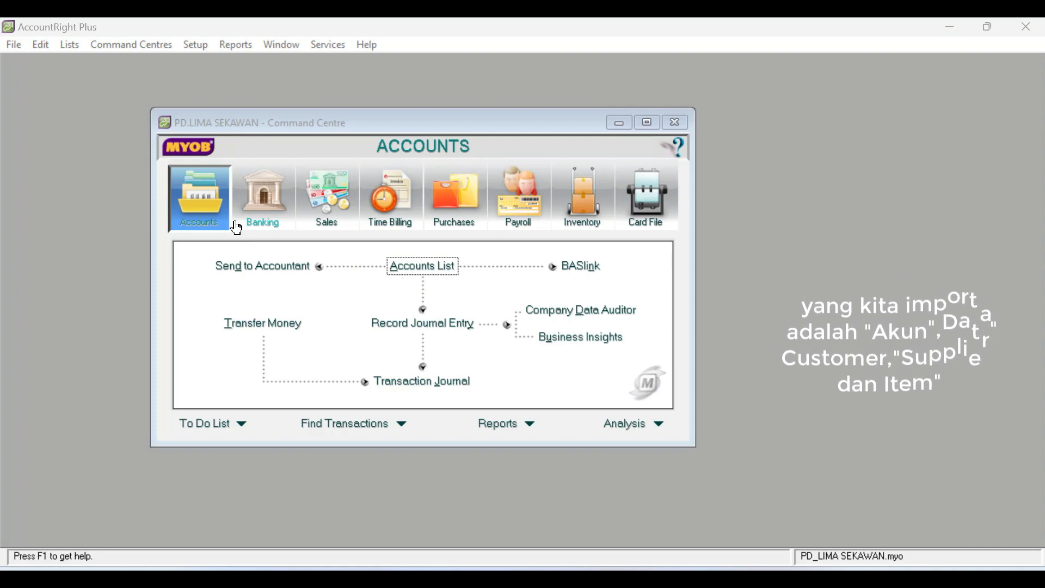
- Open the Accounts List and review the imported Other Income, Other Expense, Asset and Liability accounts
left_click(425, 265)
left_click(618, 178)
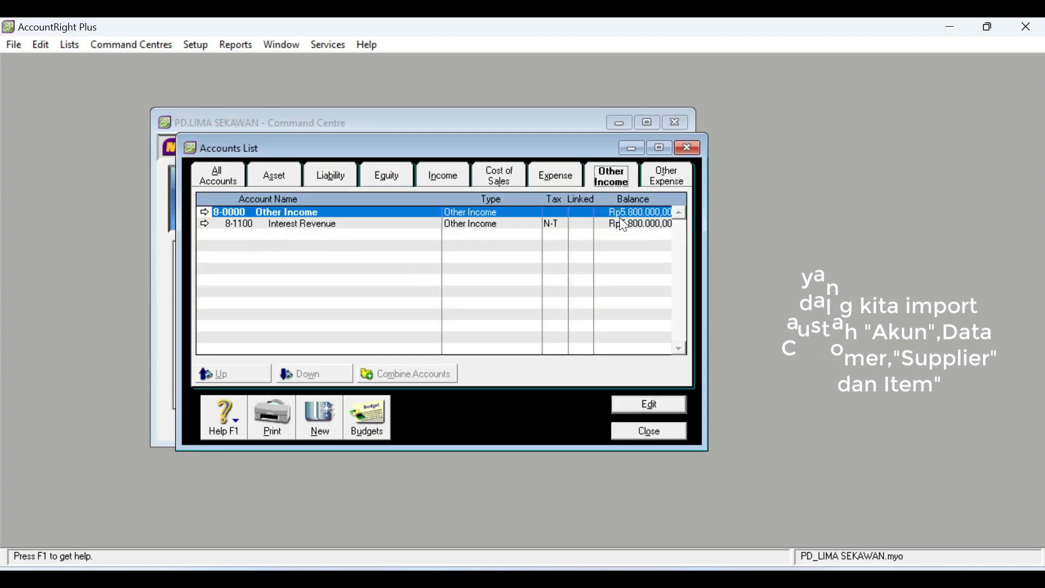
left_click(664, 171)
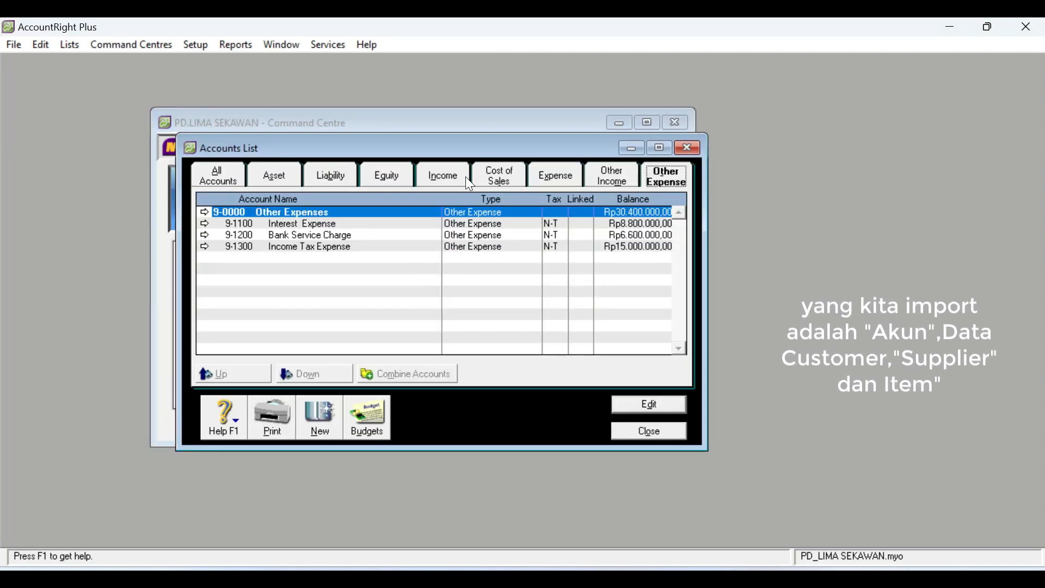
left_click(274, 177)
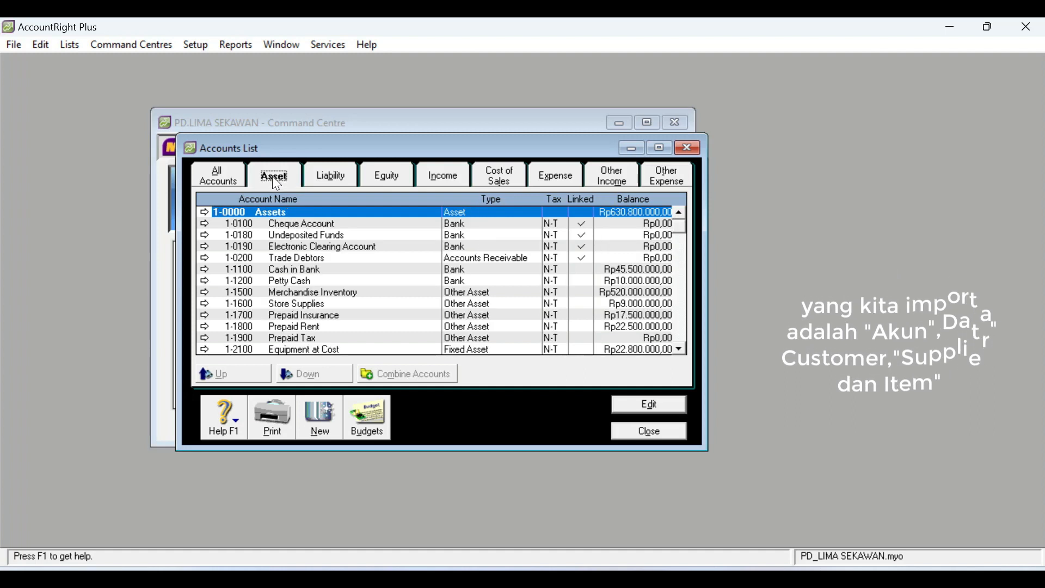
left_click(337, 180)
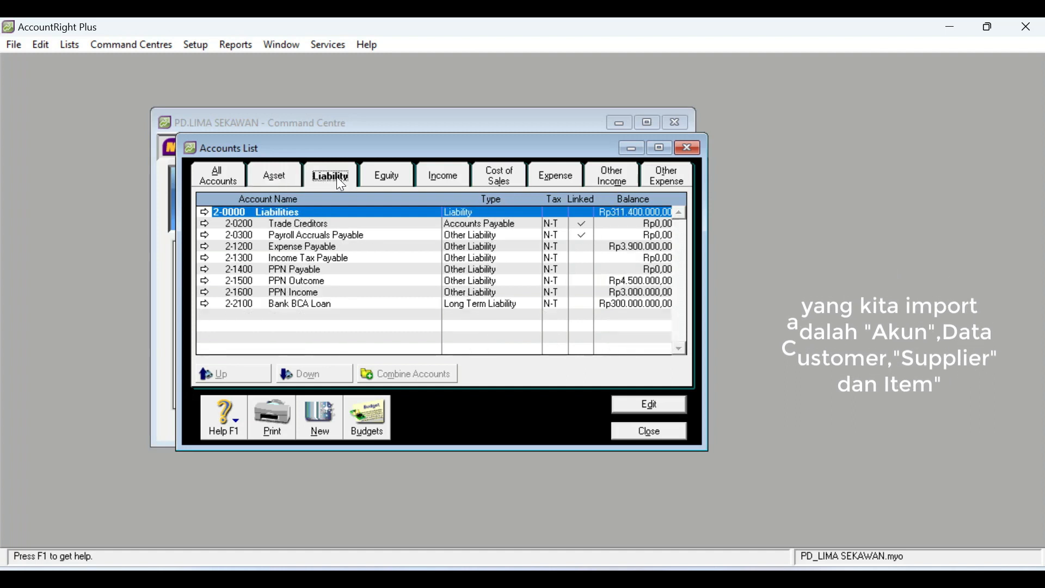
- Close the Accounts List and start a Customer Cards import from the customer text file, keeping records identified by Co./Last Name
left_click(653, 434)
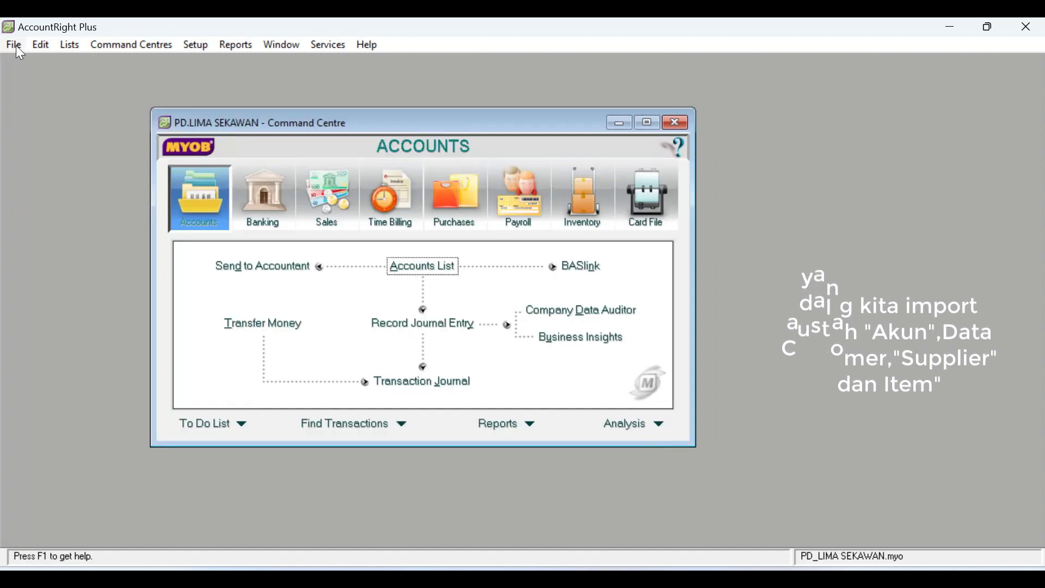
left_click(14, 46)
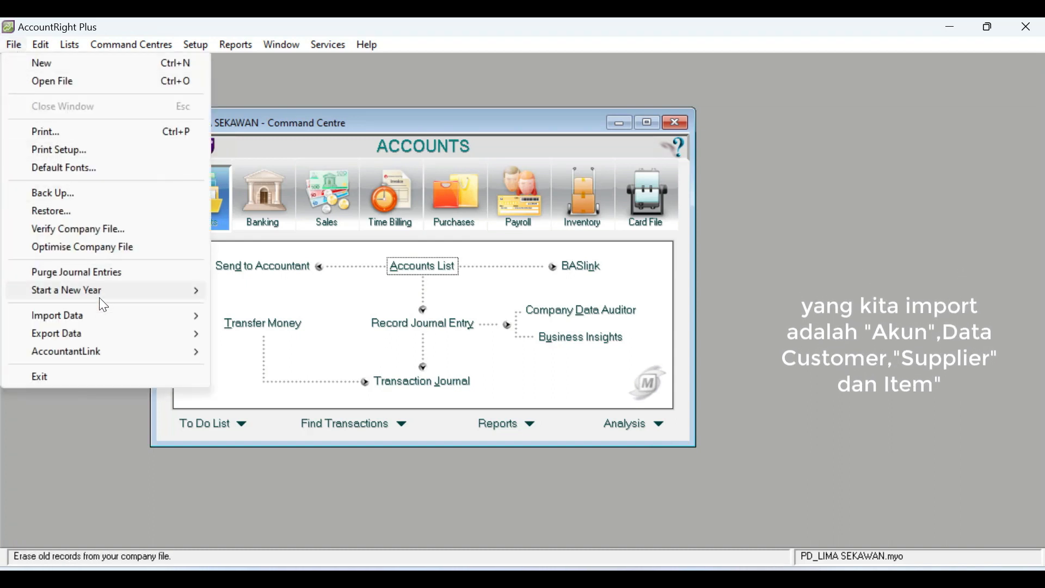
mouse_move(97, 317)
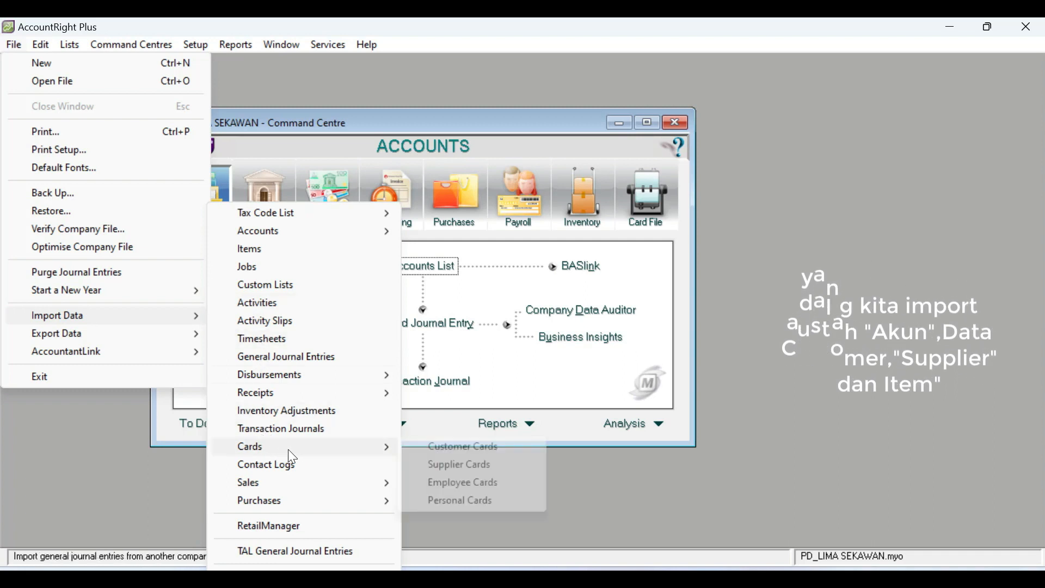
mouse_move(291, 451)
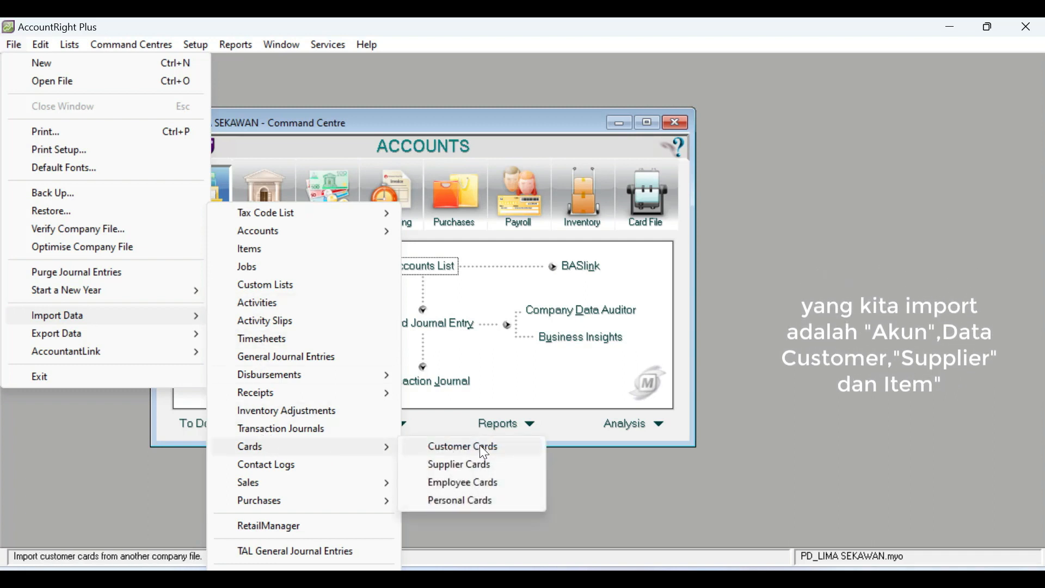
left_click(483, 452)
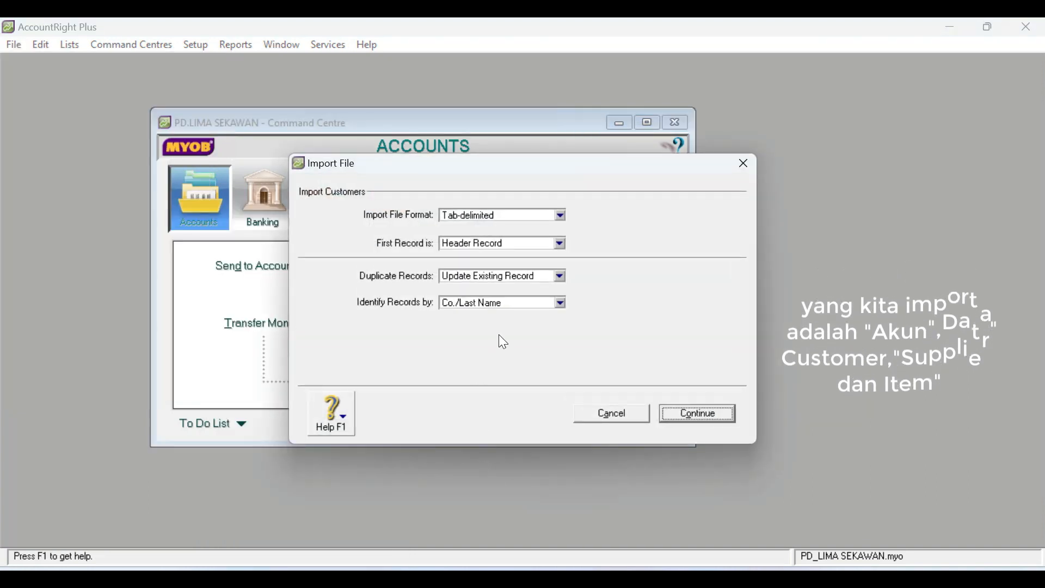
left_click(561, 303)
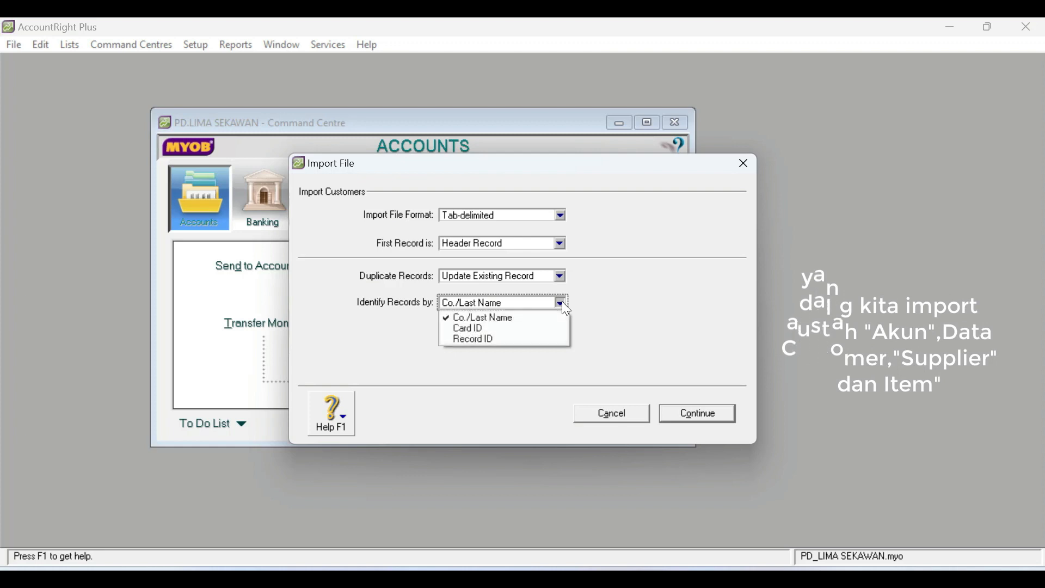
left_click(688, 320)
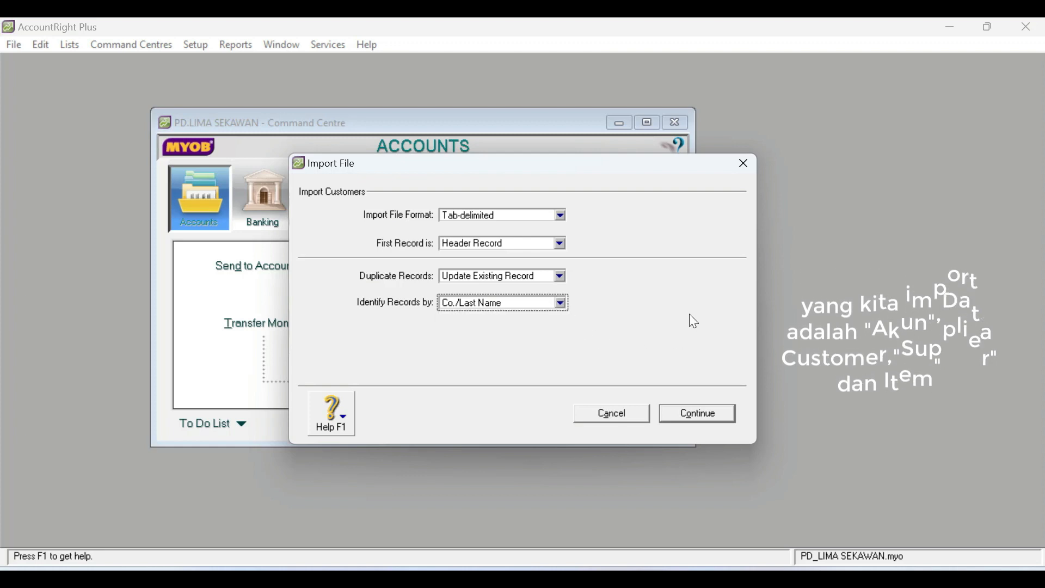
left_click(702, 415)
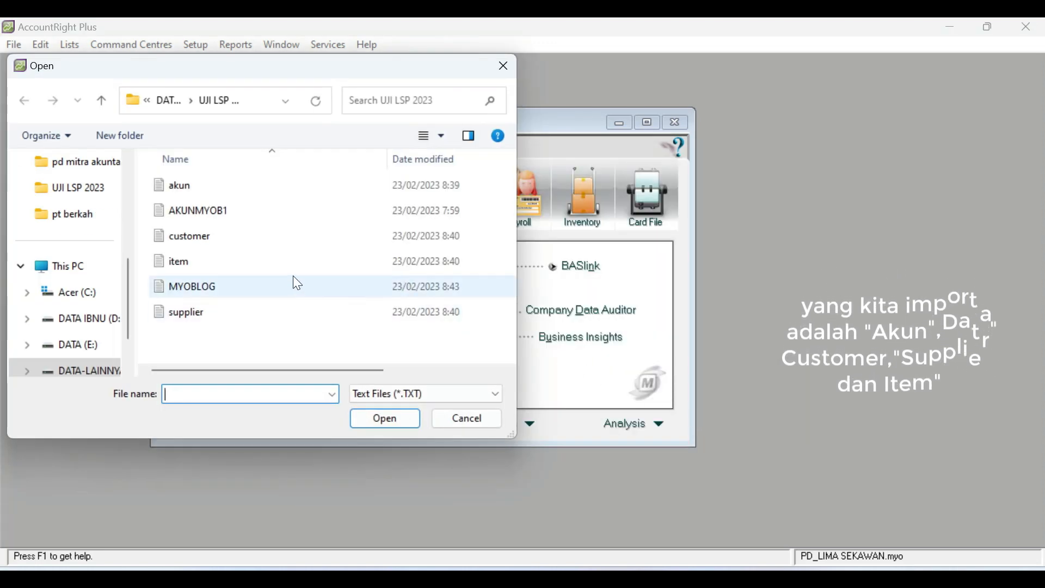
left_click(213, 236)
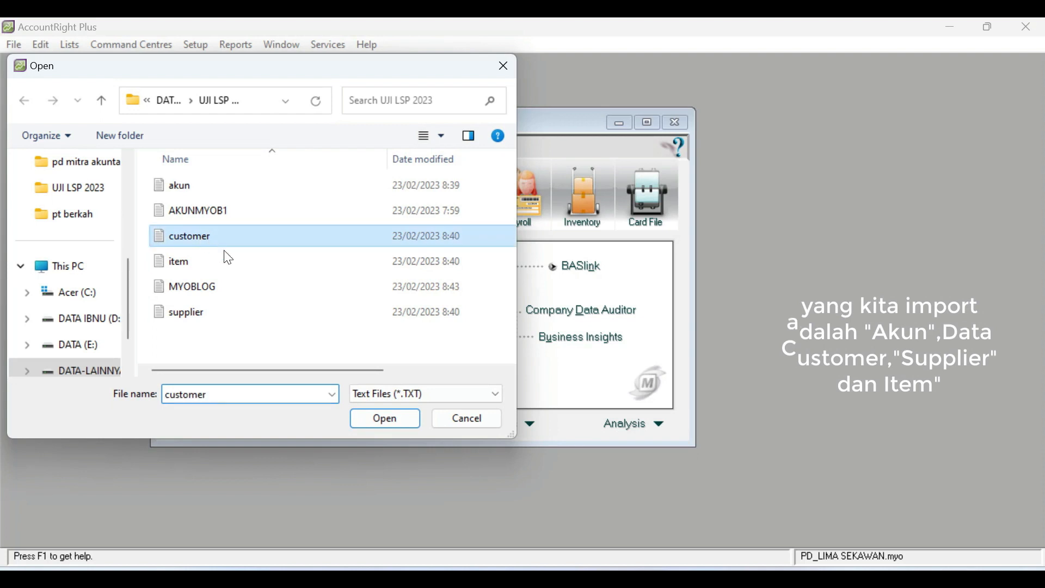
left_click(389, 418)
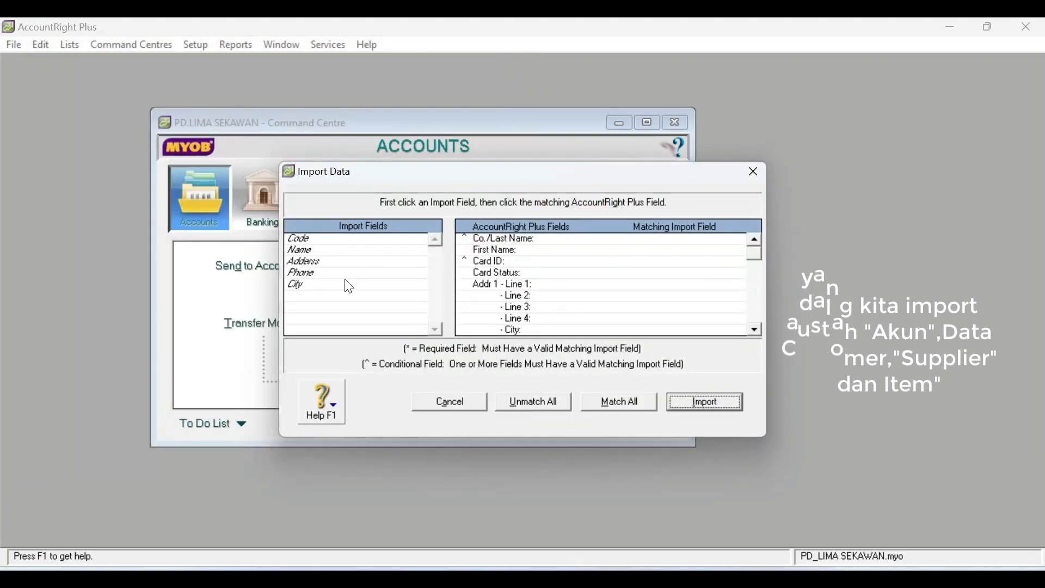
- Match the import field Code to Co./Last Name and Name to First Name
left_click(311, 242)
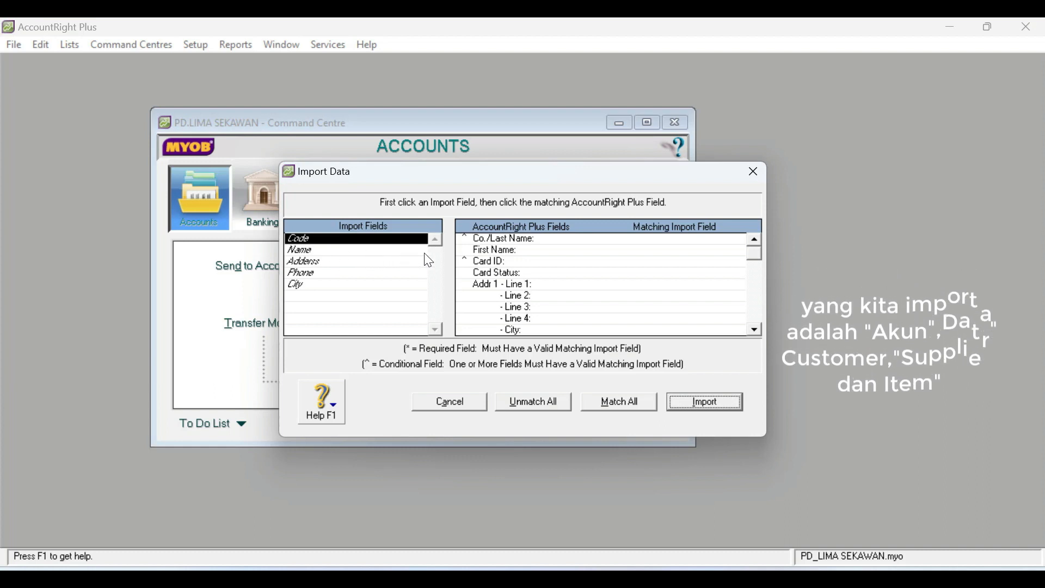
left_click(553, 239)
left_click(313, 252)
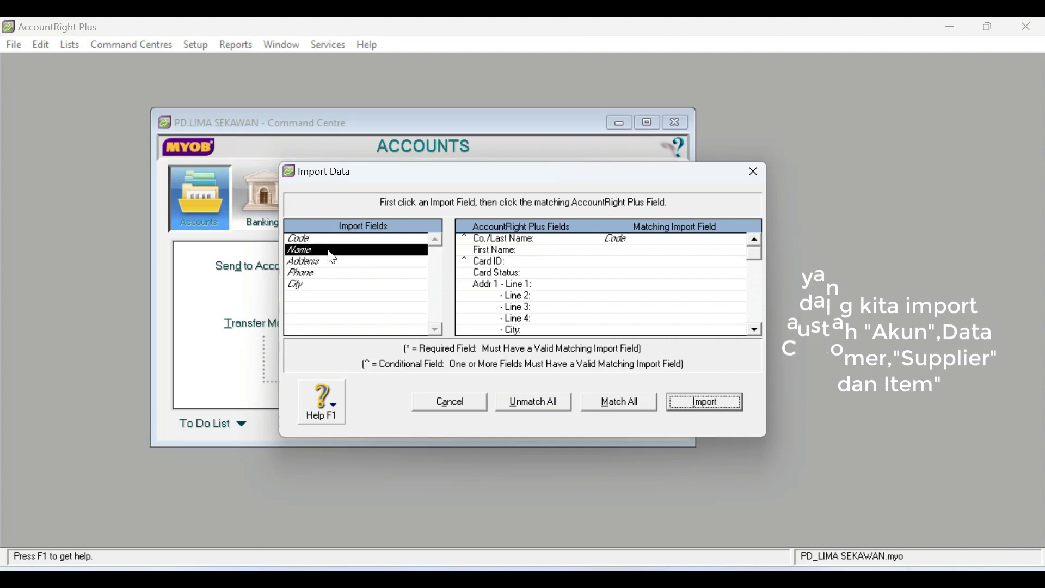
left_click(521, 252)
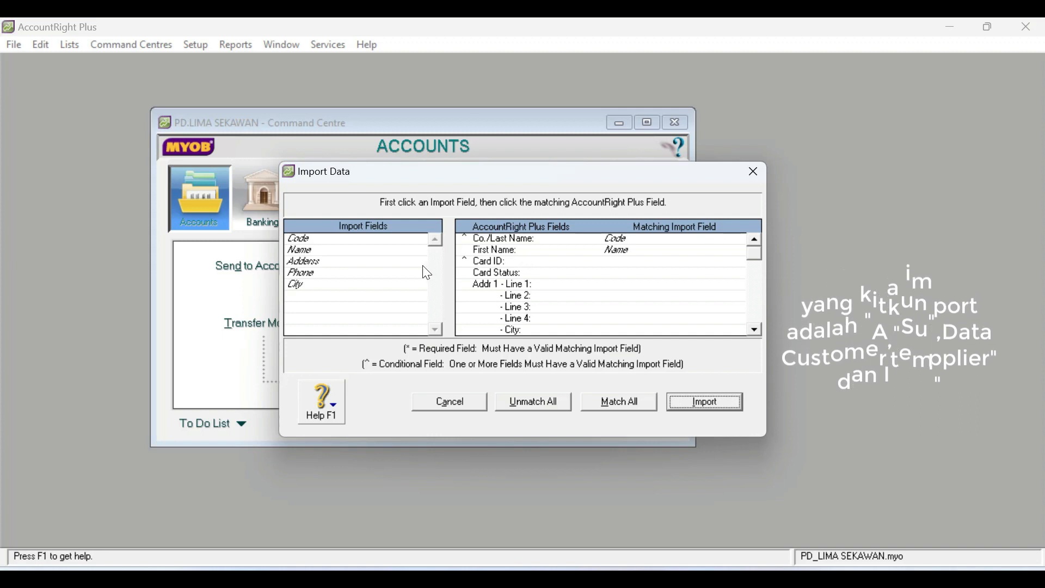
- Match Adderss to Addr 1 - Line 1, City to City and Phone to Phone # 1 for the customer import
left_click(544, 286)
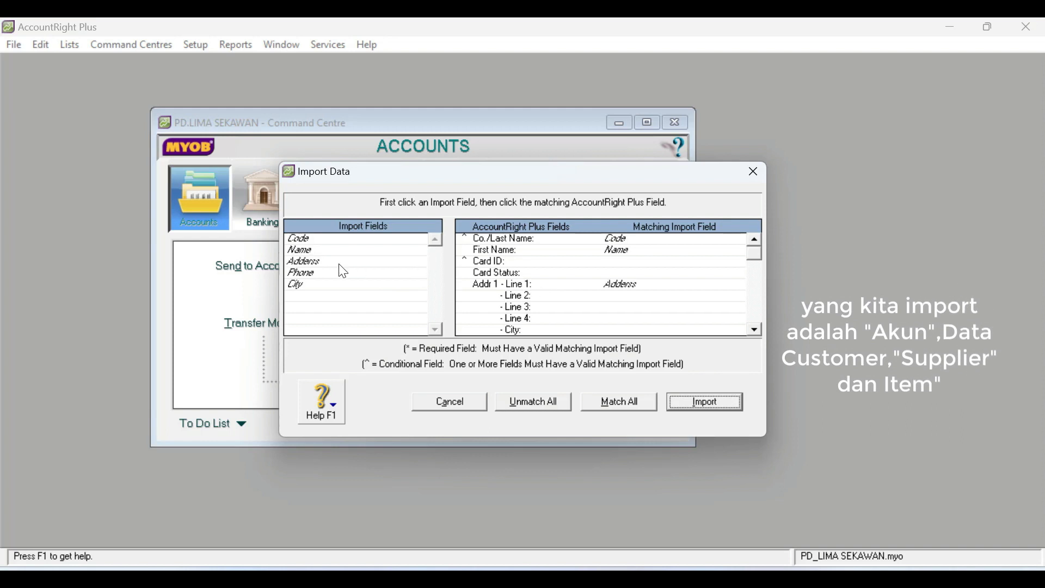
left_click(313, 275)
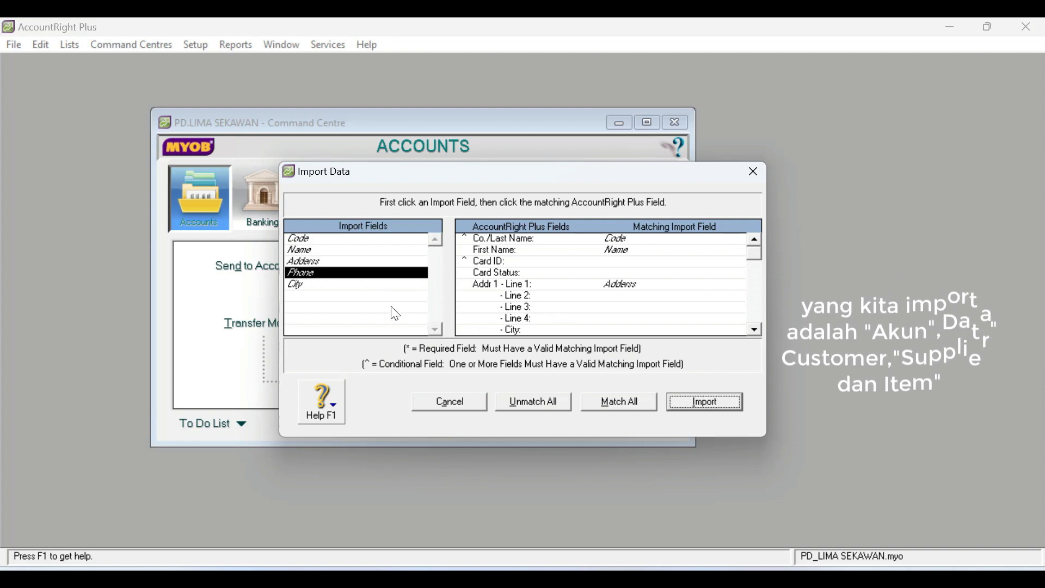
left_click(298, 286)
left_click(521, 330)
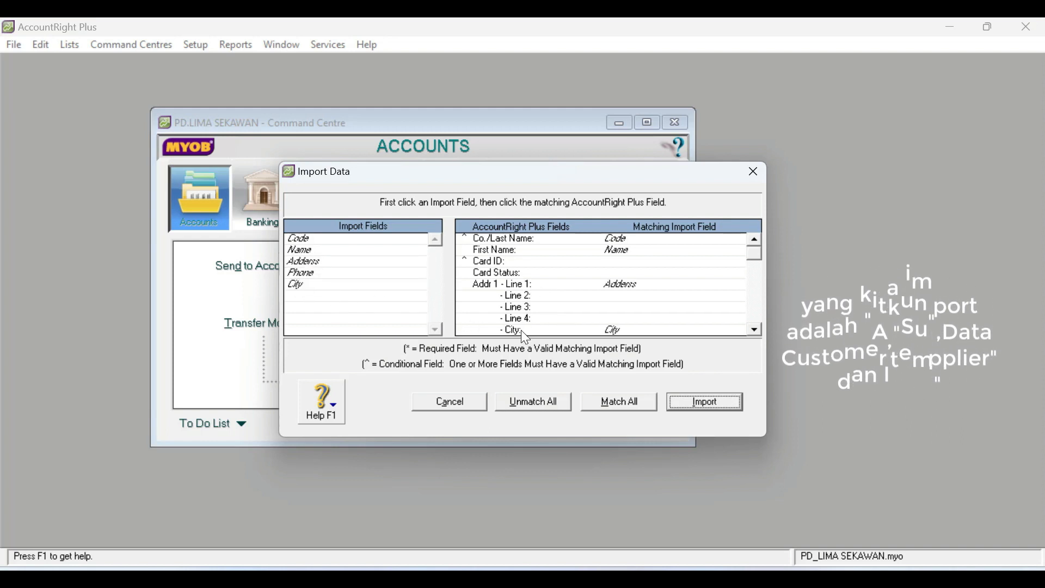
left_click(302, 275)
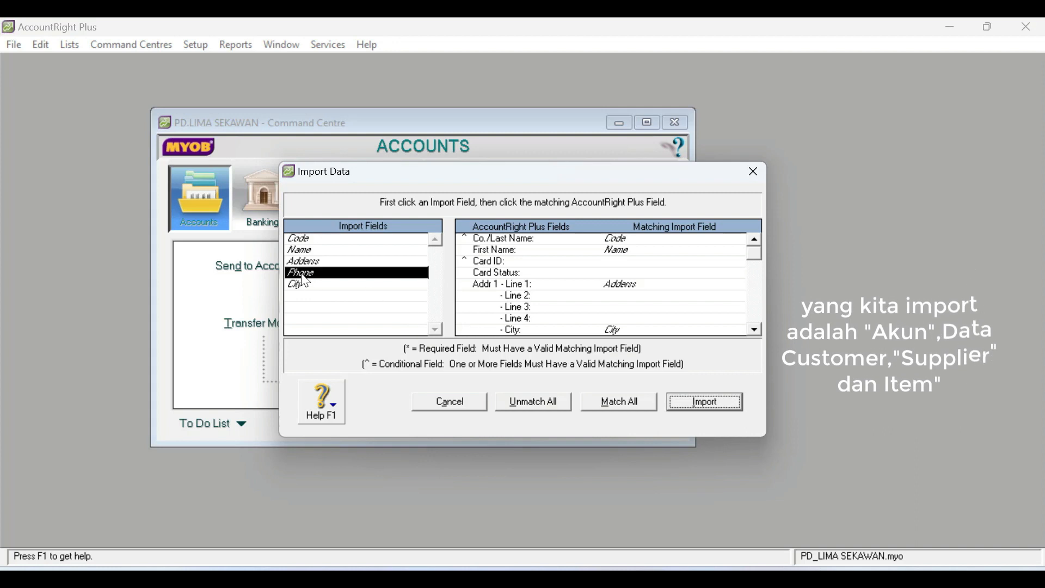
left_click(755, 330)
left_click(756, 329)
left_click(756, 330)
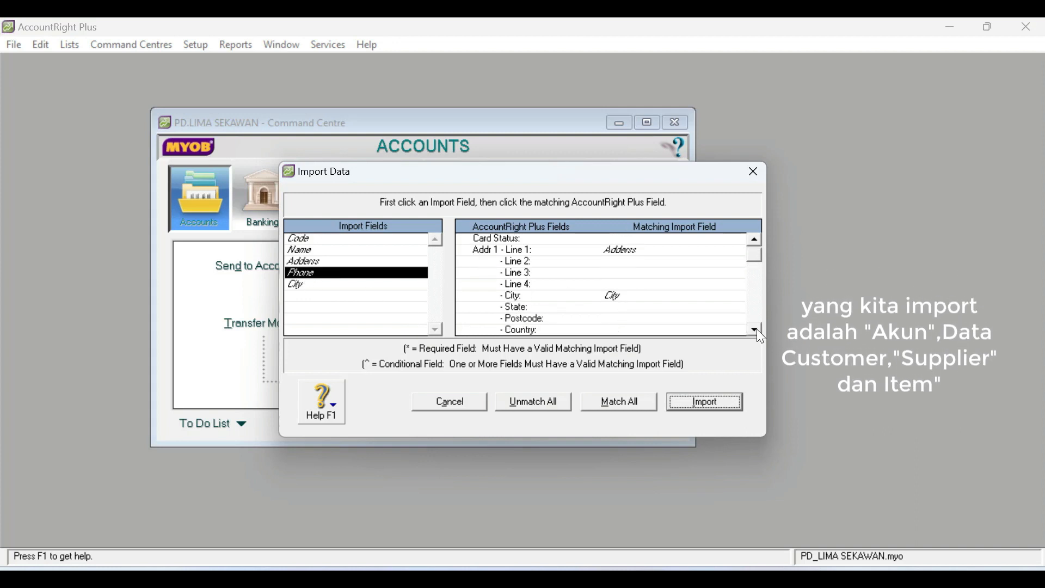
left_click(757, 328)
left_click(607, 330)
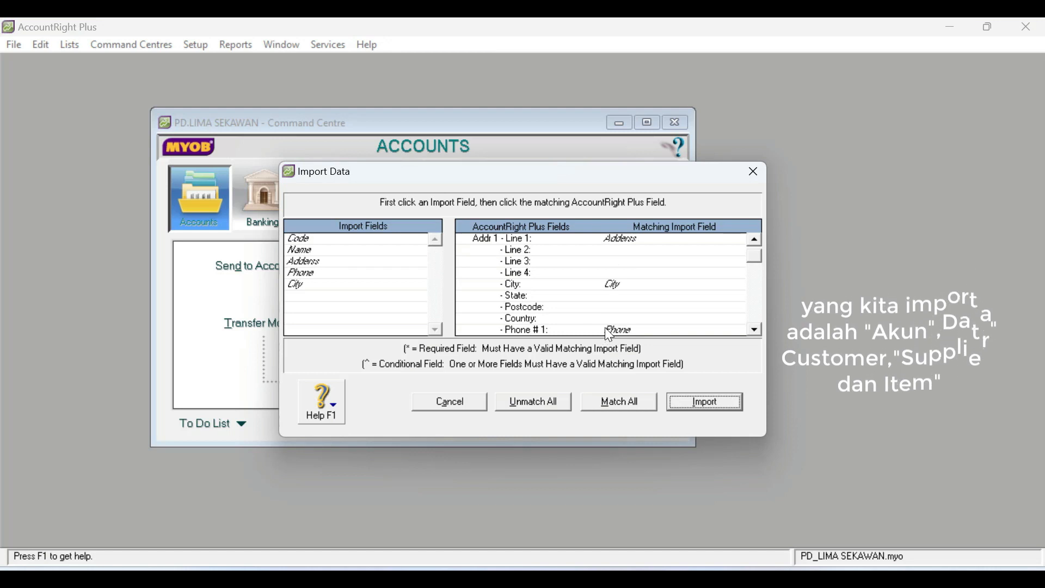
- Rematch the customer import fields so that Code goes to Card ID and Name goes to Co./Last Name
left_click(756, 239)
left_click(756, 240)
left_click(756, 240)
left_click(756, 239)
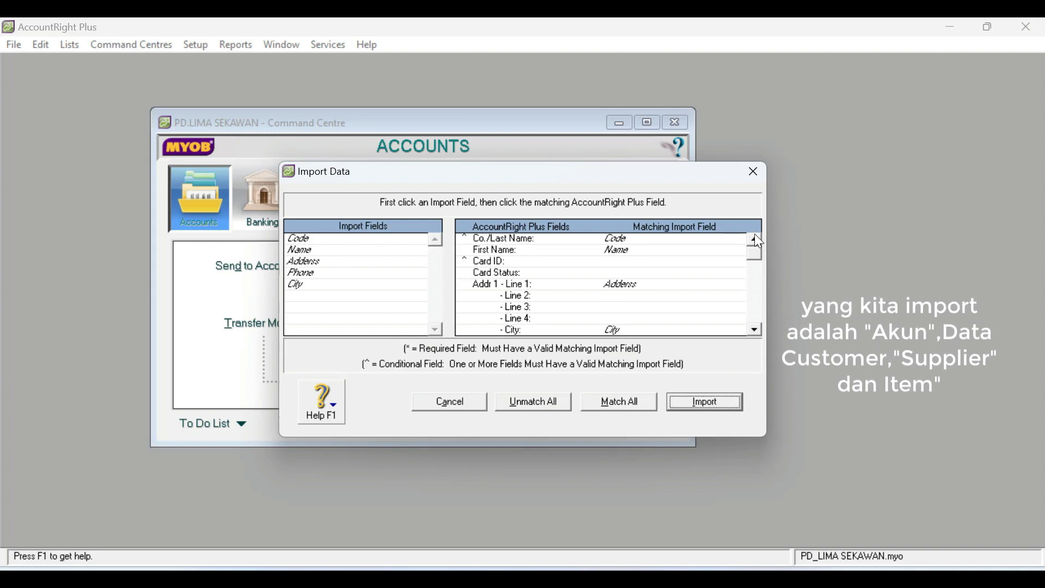
left_click(616, 236)
left_click(307, 238)
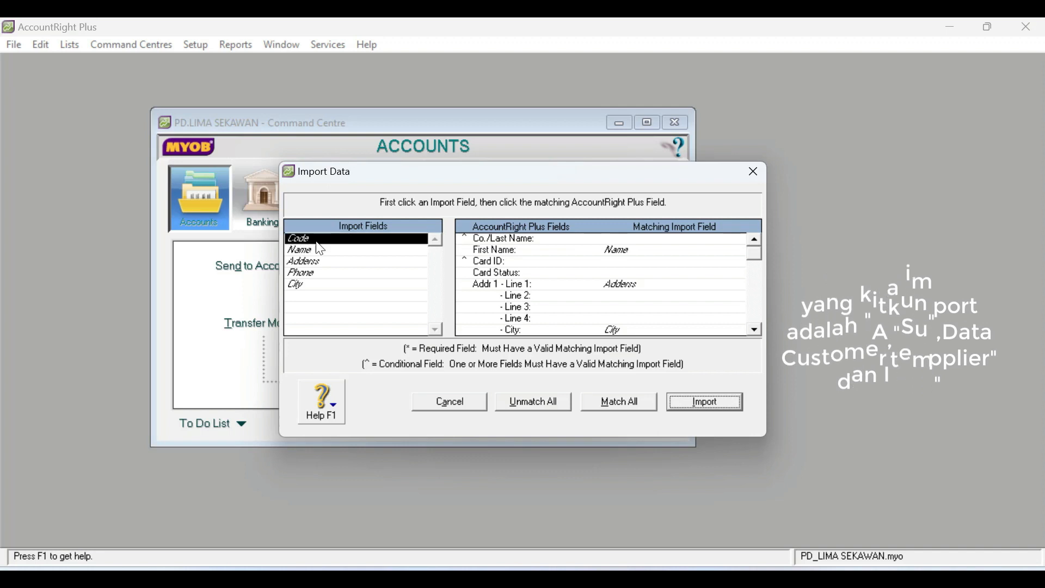
left_click(625, 266)
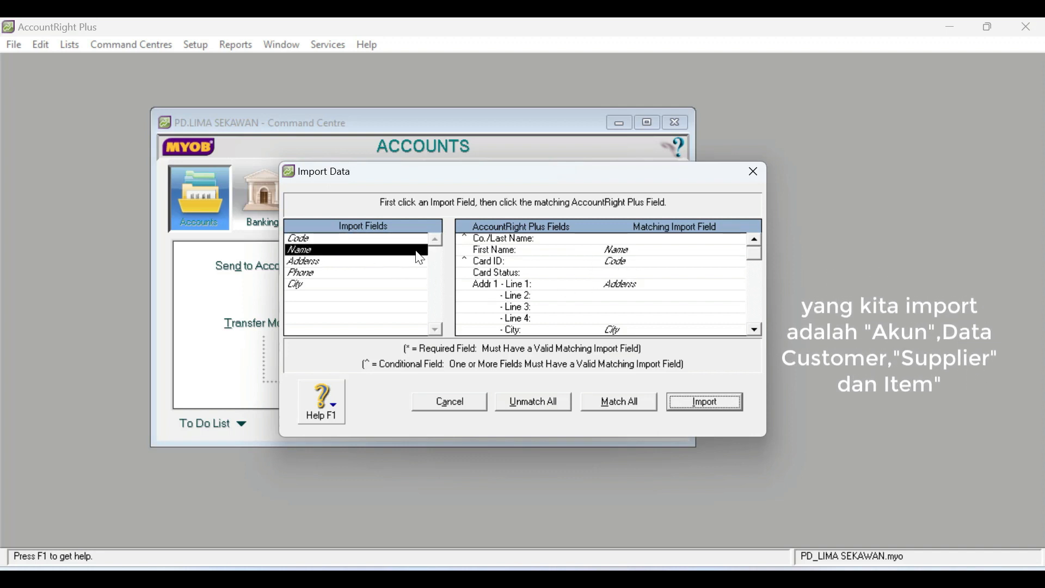
left_click(620, 242)
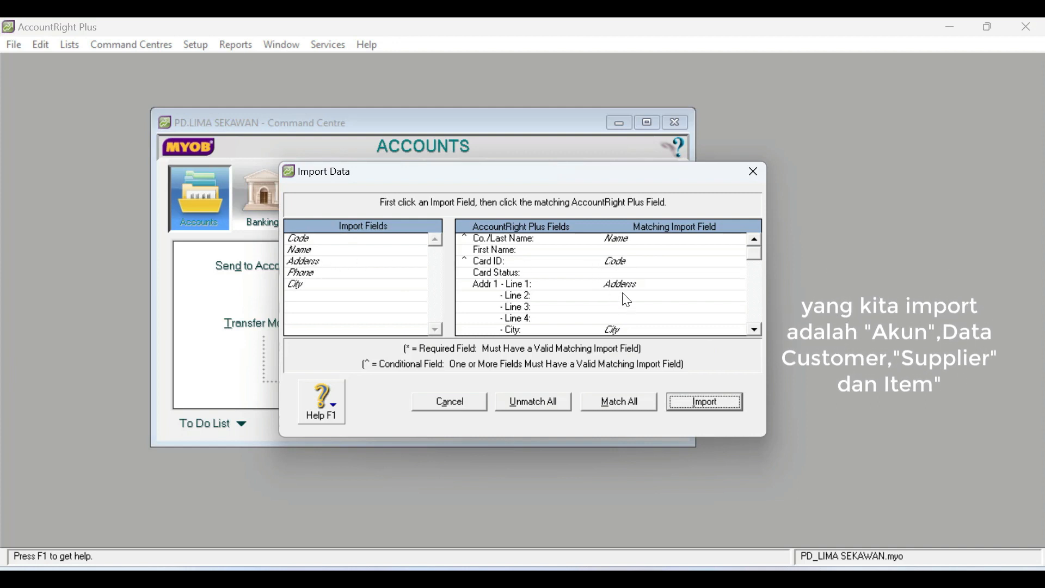
- Check the customer field matches and import the customer records
left_click(755, 329)
double_click(756, 329)
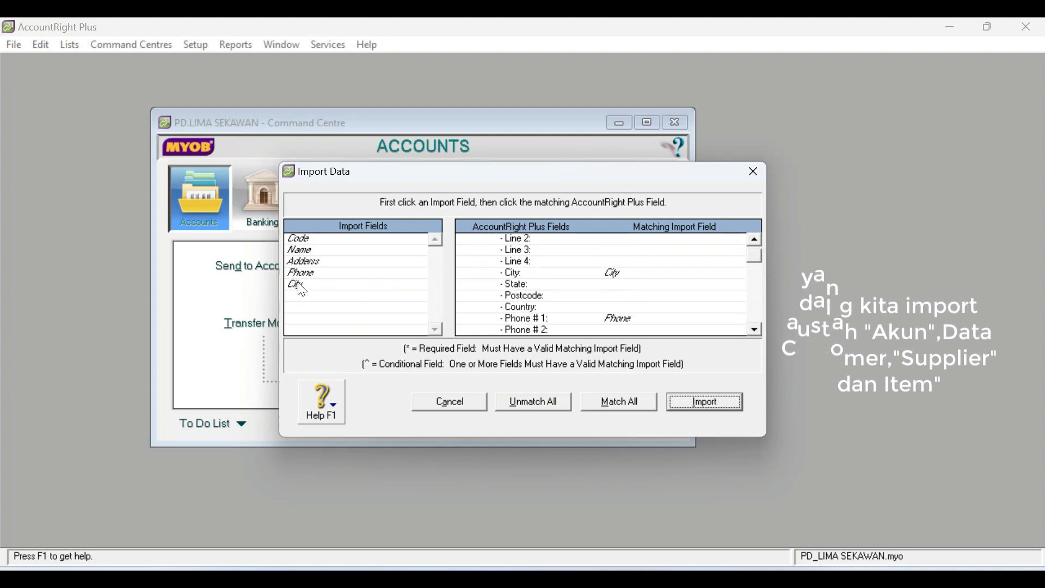
left_click(753, 235)
left_click(753, 235)
left_click(753, 236)
left_click(753, 235)
left_click(753, 235)
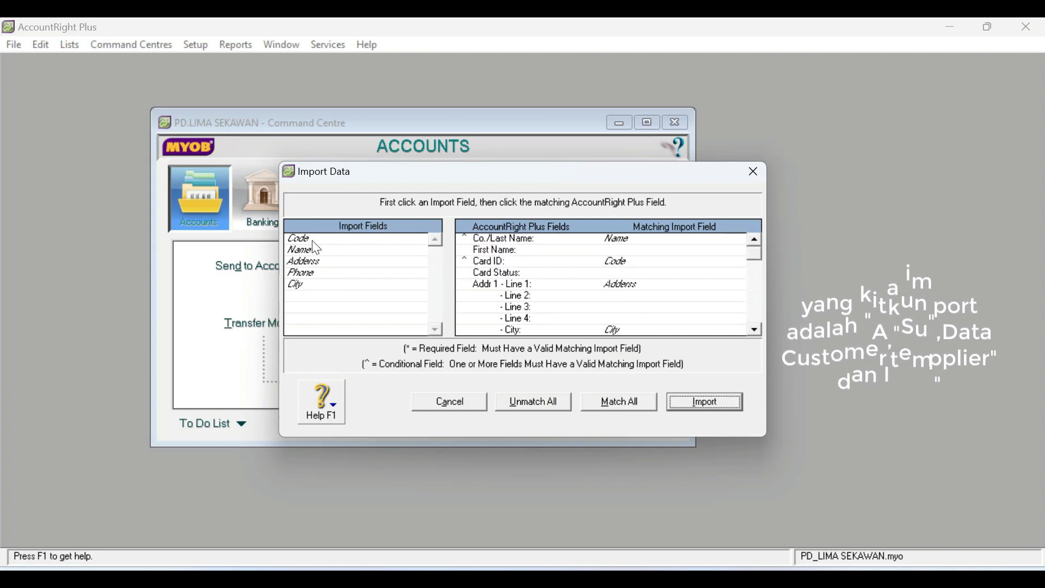
left_click(723, 403)
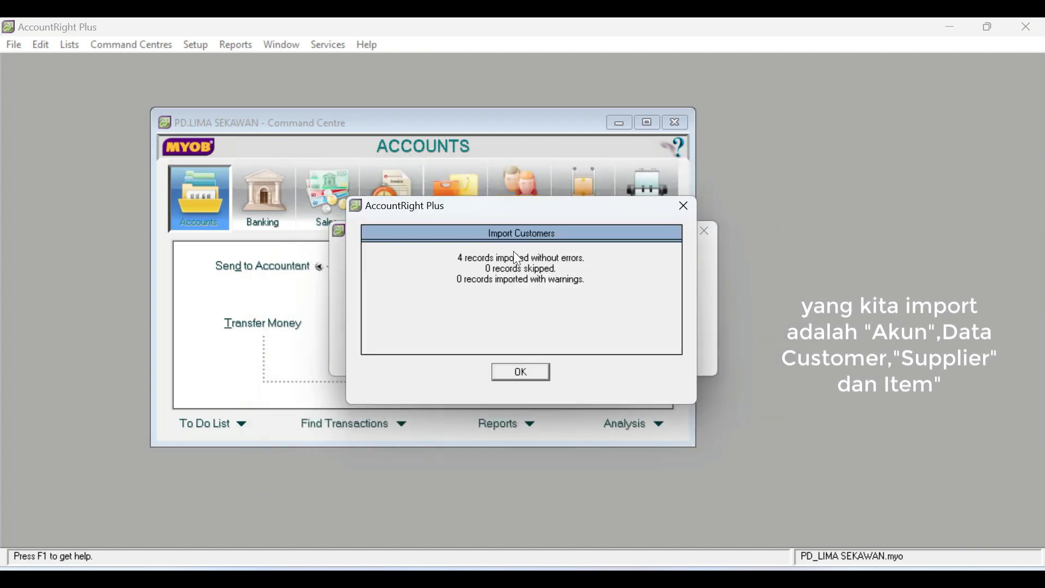
left_click(529, 376)
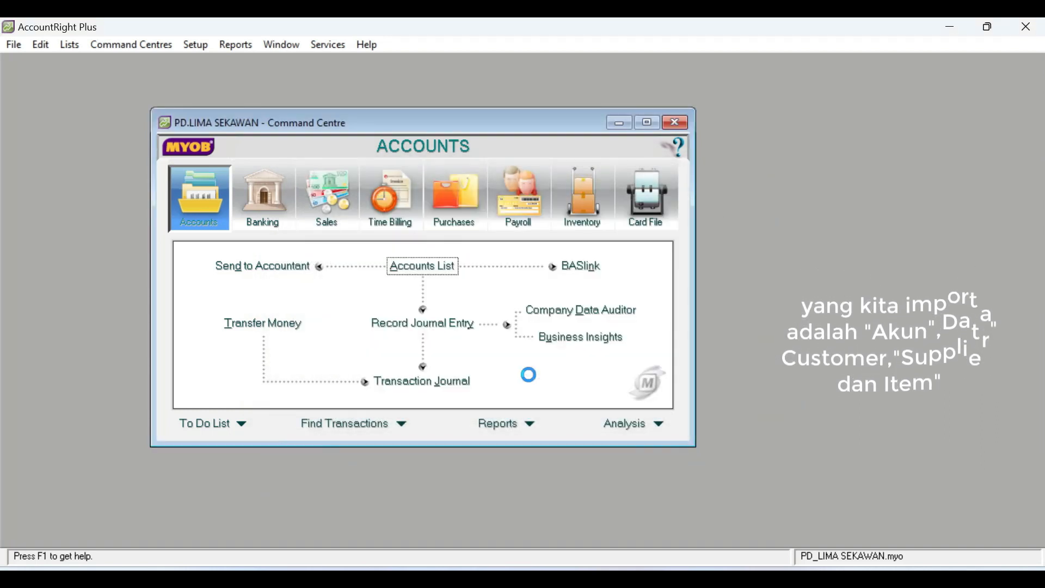
- Open the Cards List in Card File to check the imported customers, then close it
left_click(647, 199)
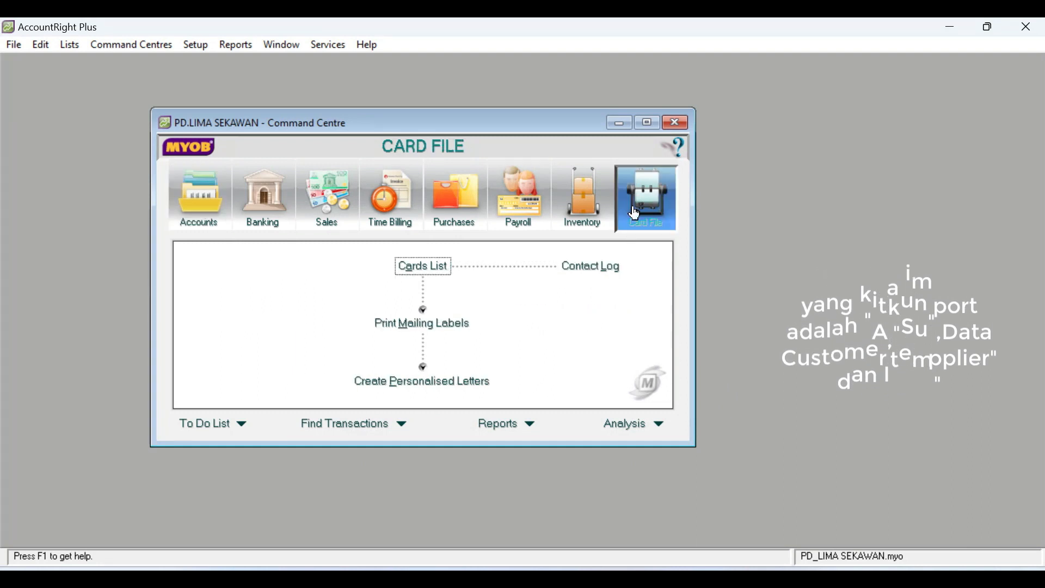
left_click(424, 267)
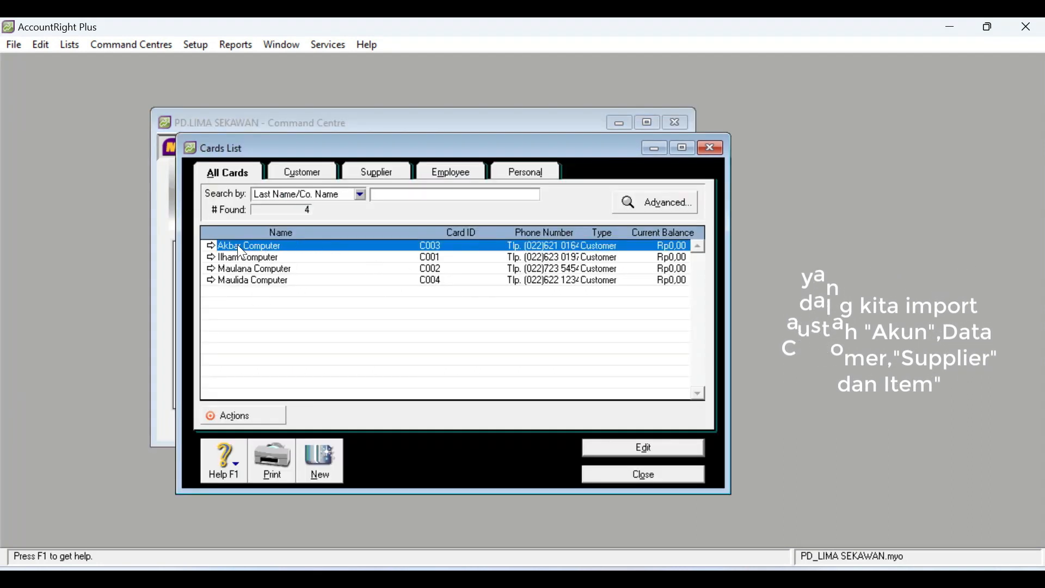
left_click(669, 484)
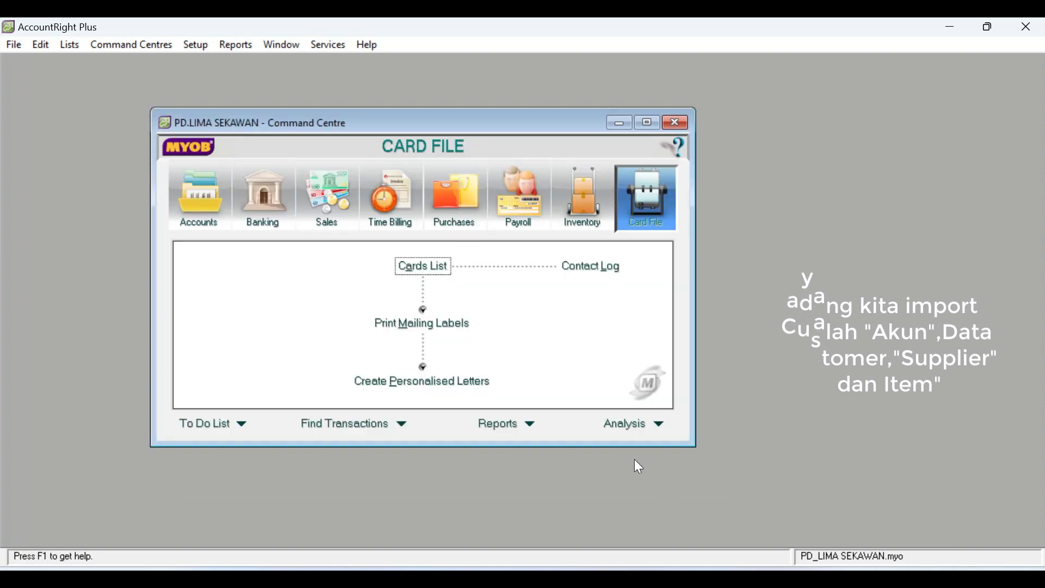
- Start a Supplier Cards import in tab-delimited format with a header record, using the supplier text file
left_click(13, 46)
mouse_move(77, 316)
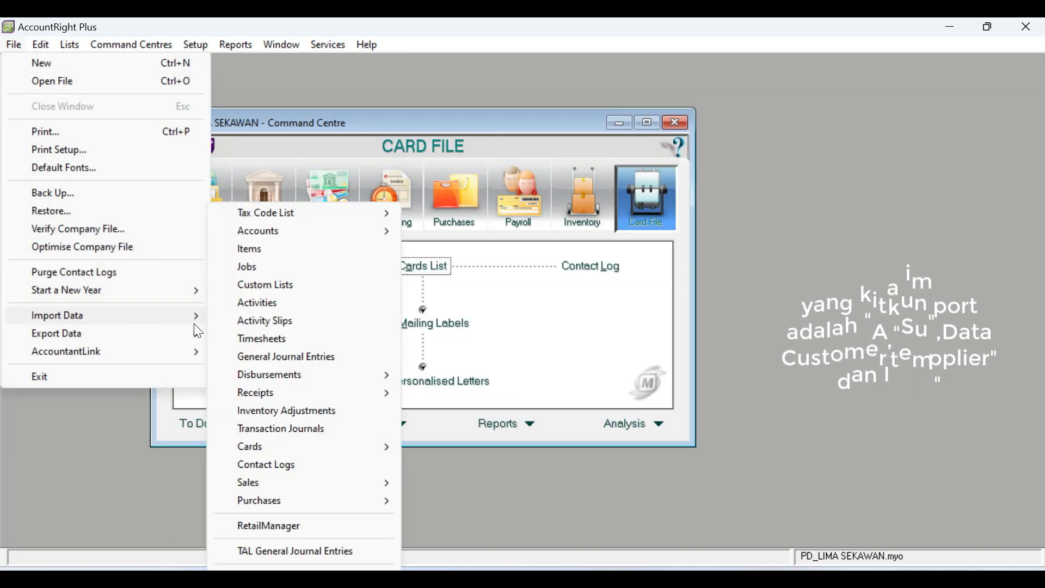
mouse_move(286, 449)
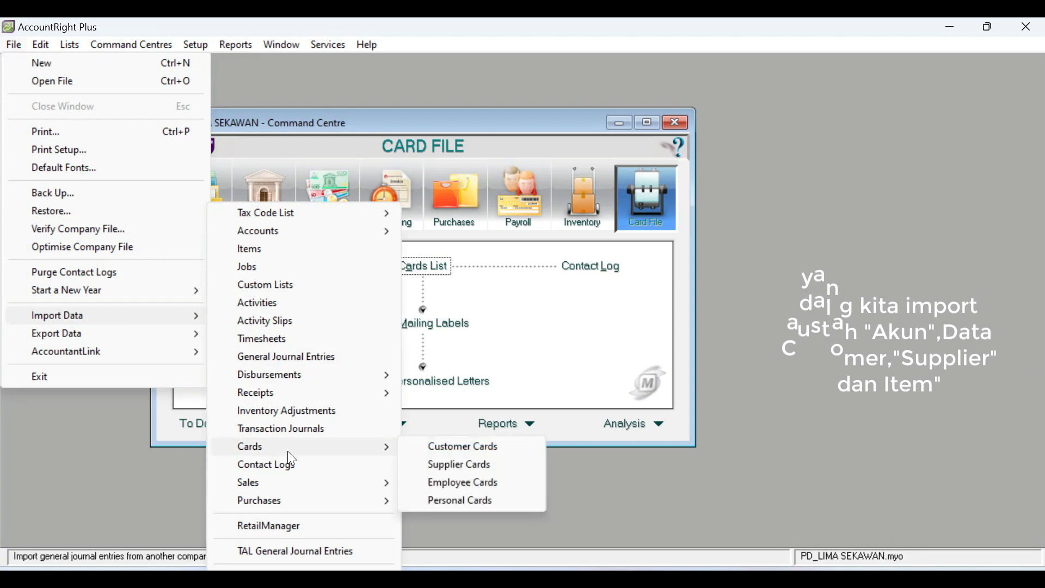
left_click(478, 467)
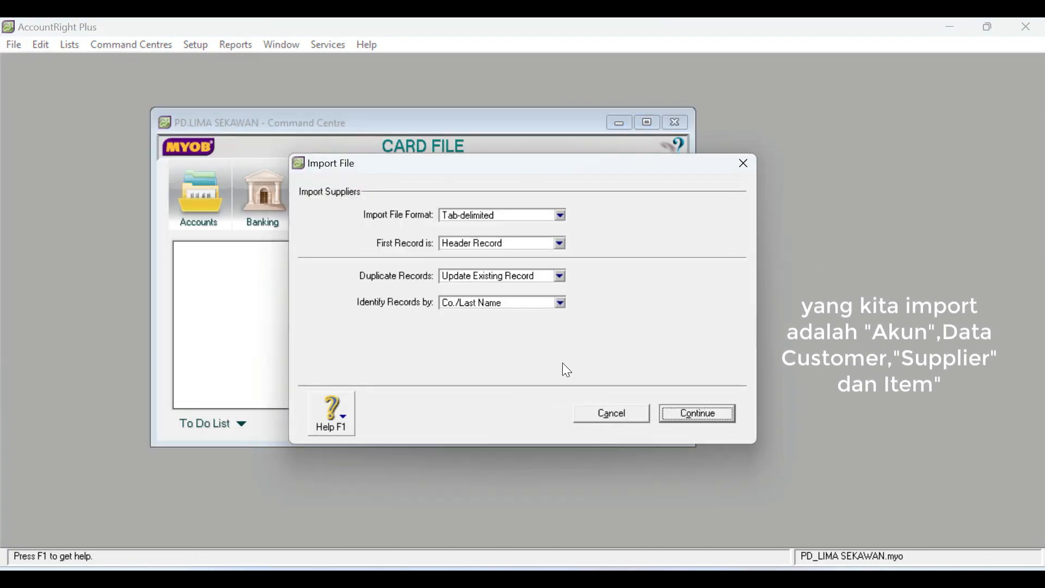
left_click(696, 415)
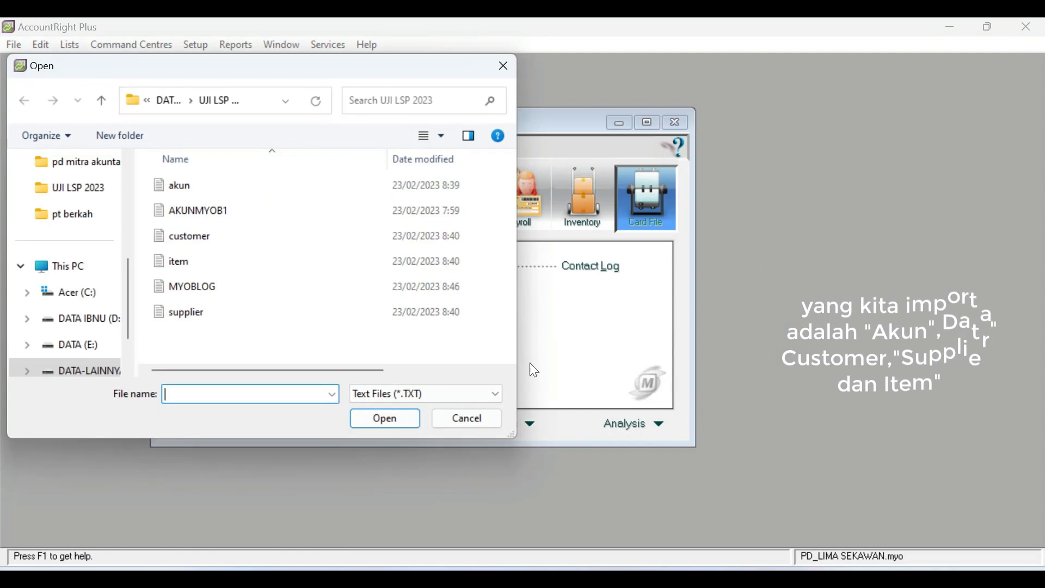
left_click(198, 312)
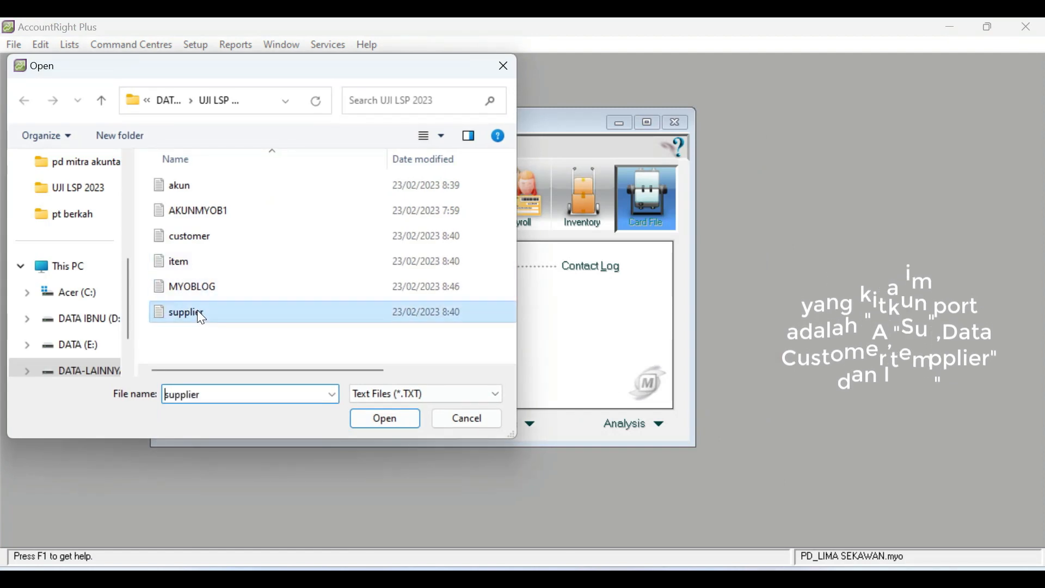
left_click(389, 417)
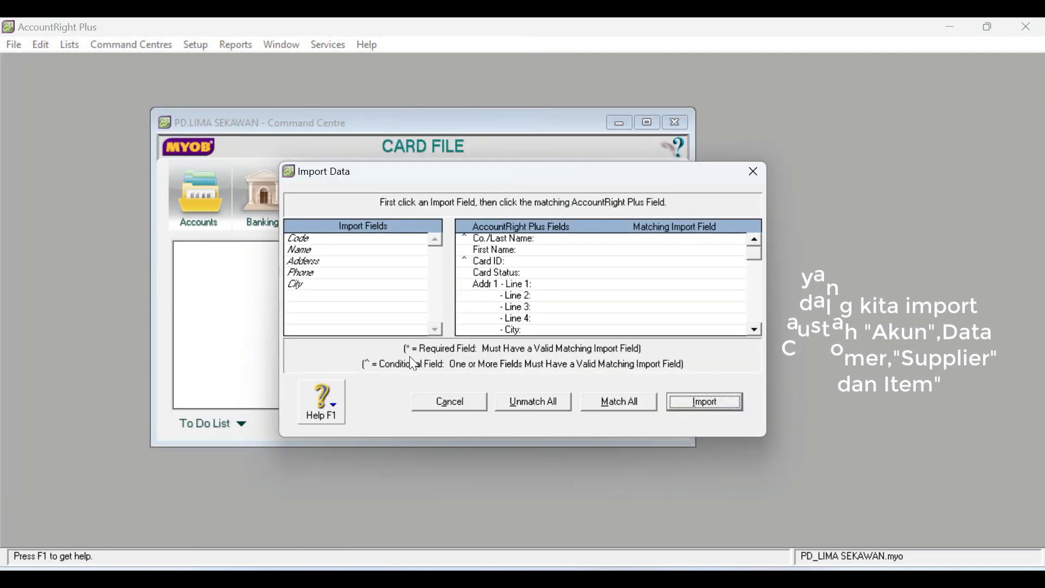
- Match Code to Card ID, Name to Co./Last Name and Adderss to Addr 1 - Line 1 for the supplier import
left_click(300, 239)
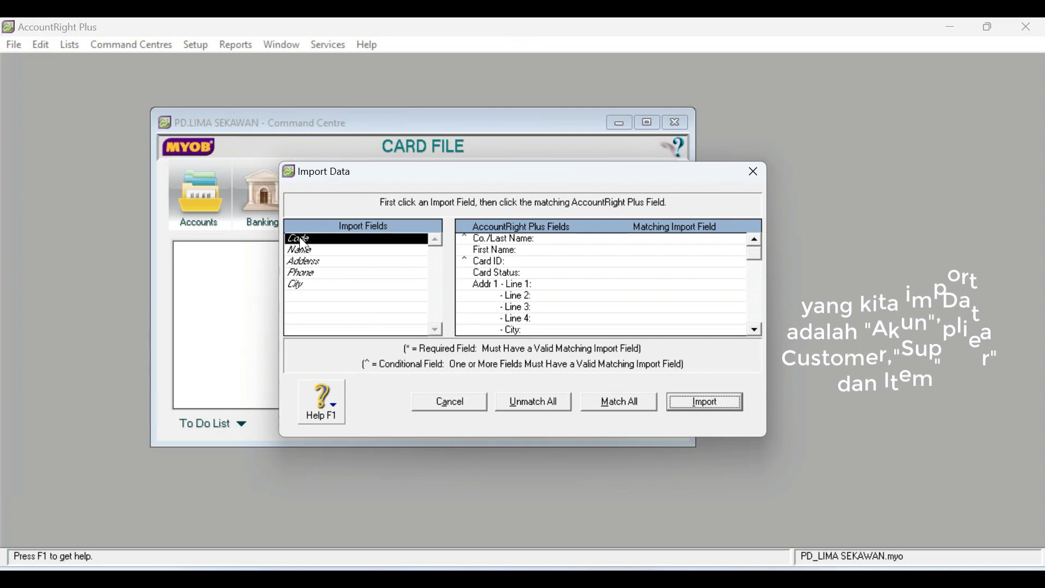
left_click(510, 263)
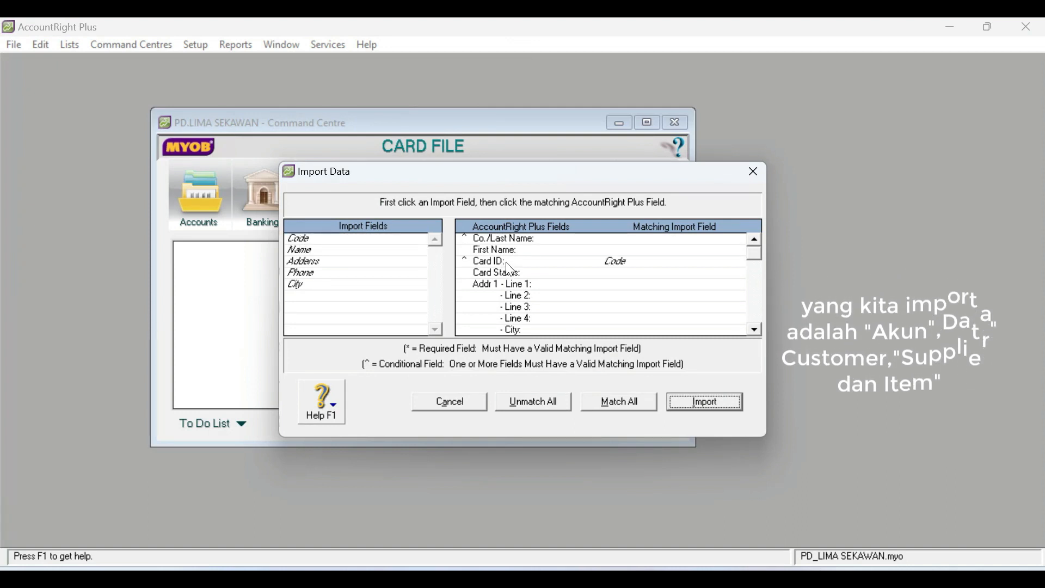
left_click(301, 249)
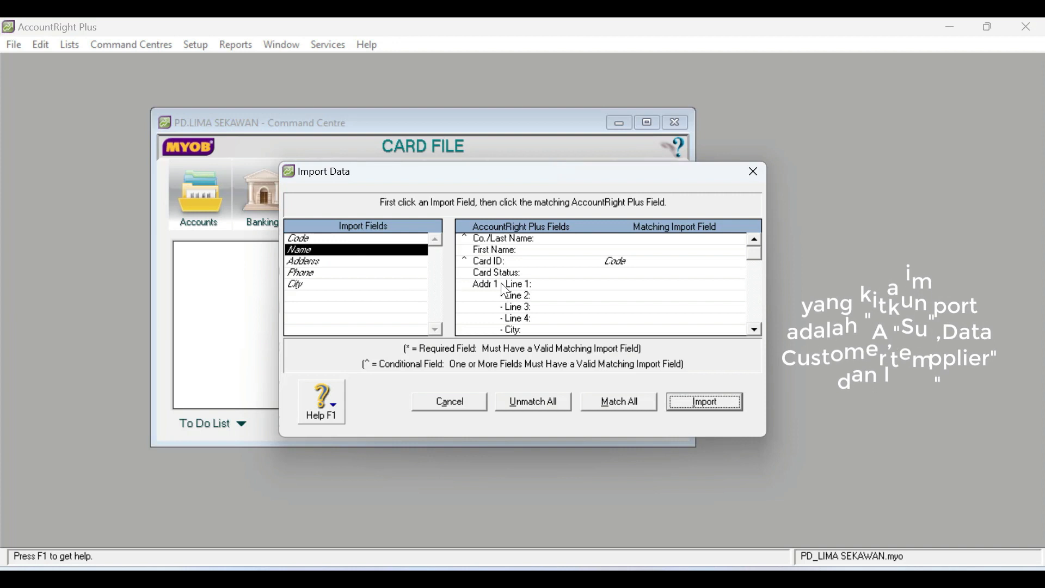
left_click(660, 245)
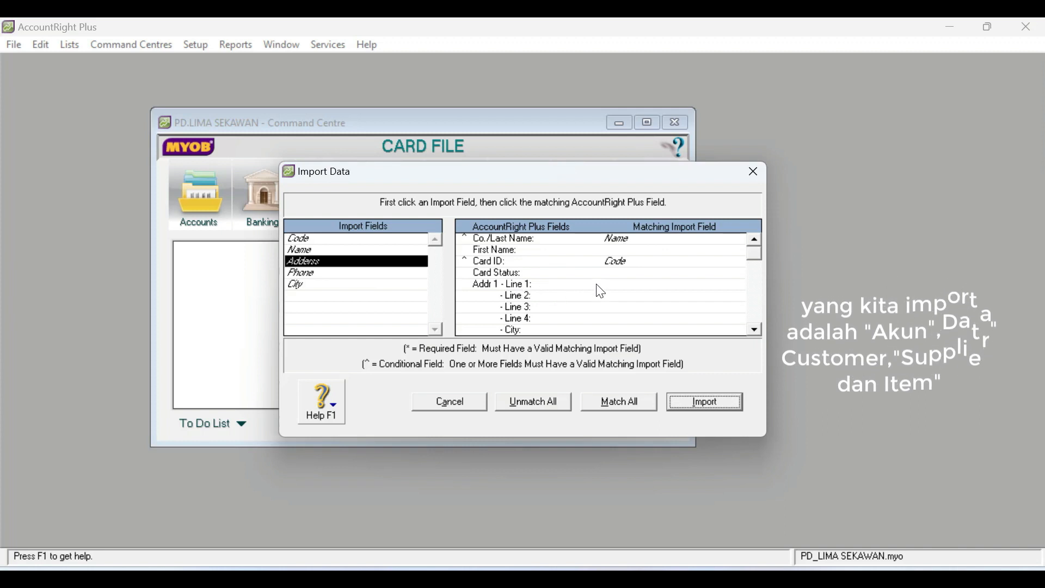
- Match Phone to Phone # 1 and City to City, and import the supplier records
left_click(309, 273)
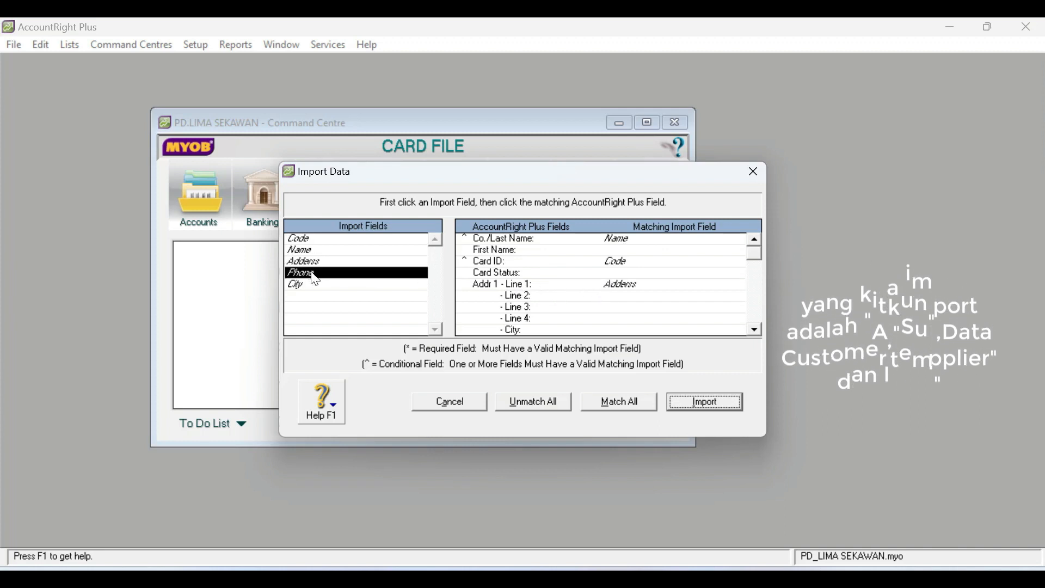
left_click(756, 330)
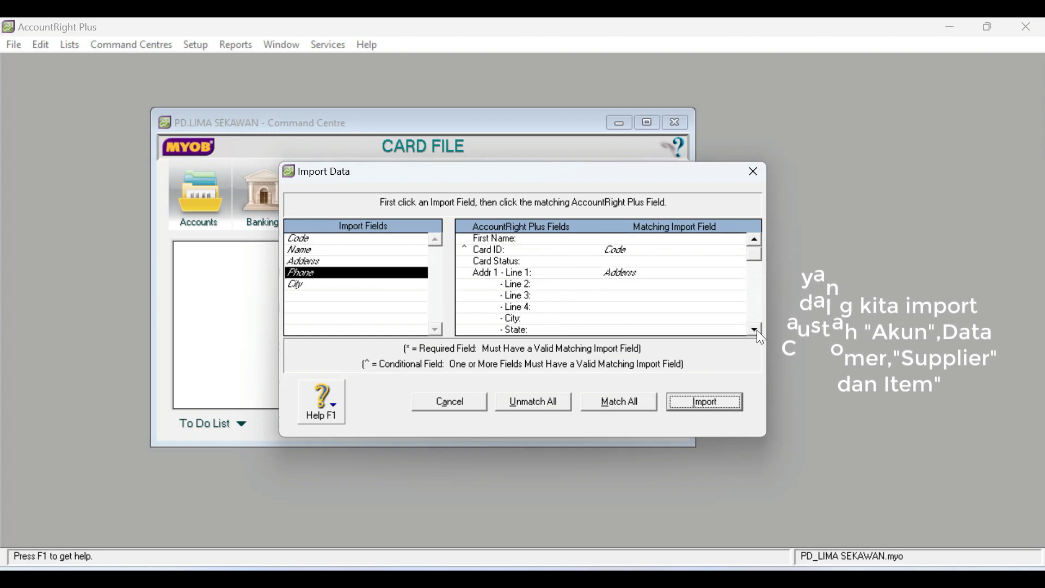
left_click(755, 330)
left_click(756, 330)
left_click(757, 330)
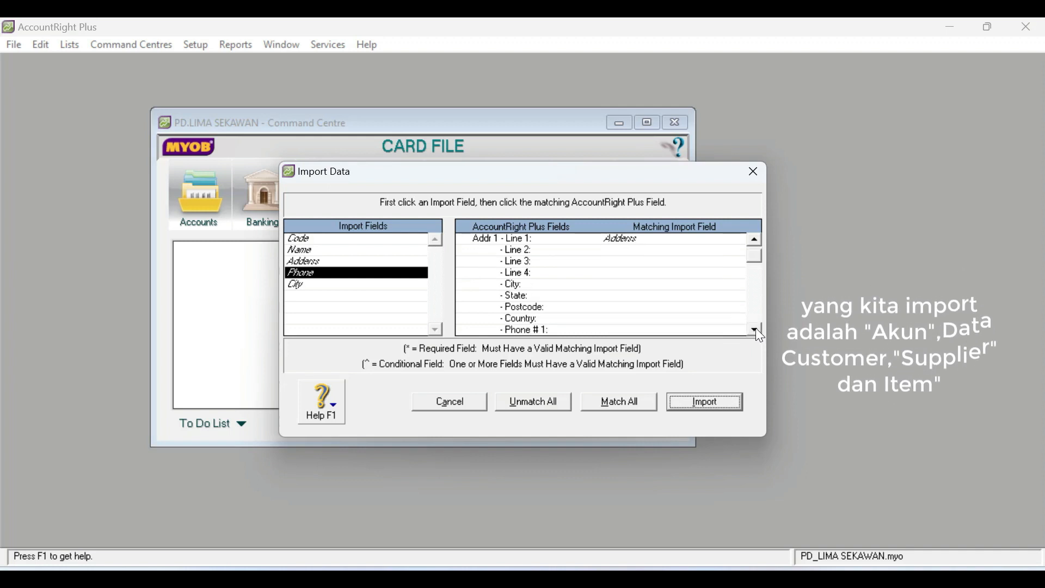
left_click(606, 328)
left_click(380, 288)
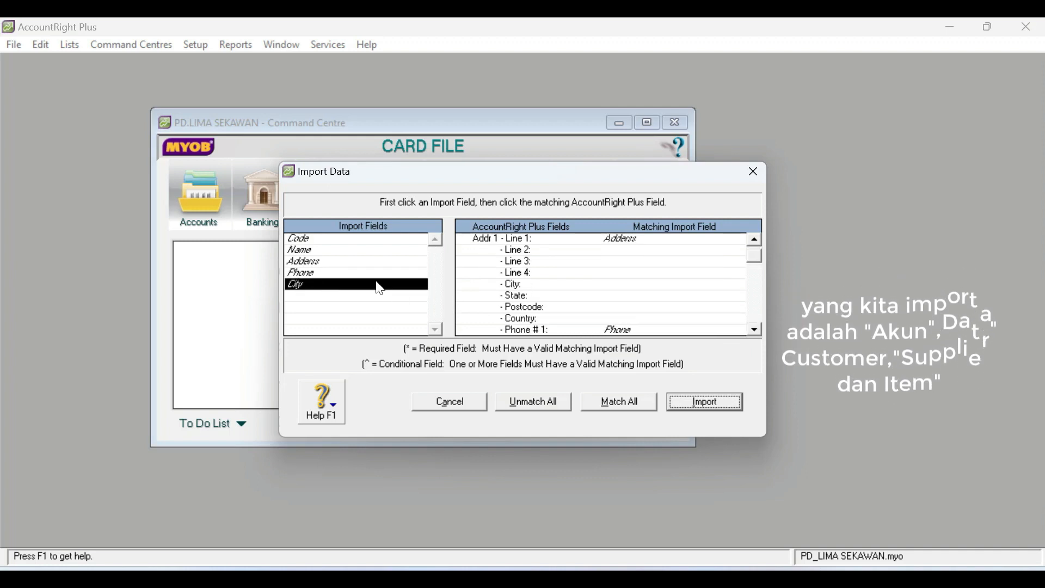
left_click(617, 290)
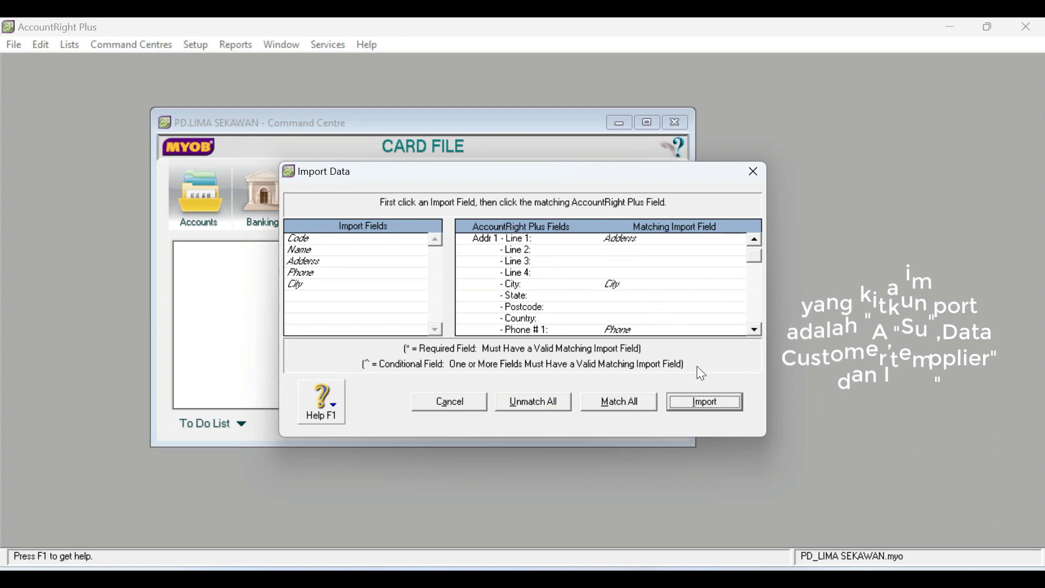
left_click(703, 399)
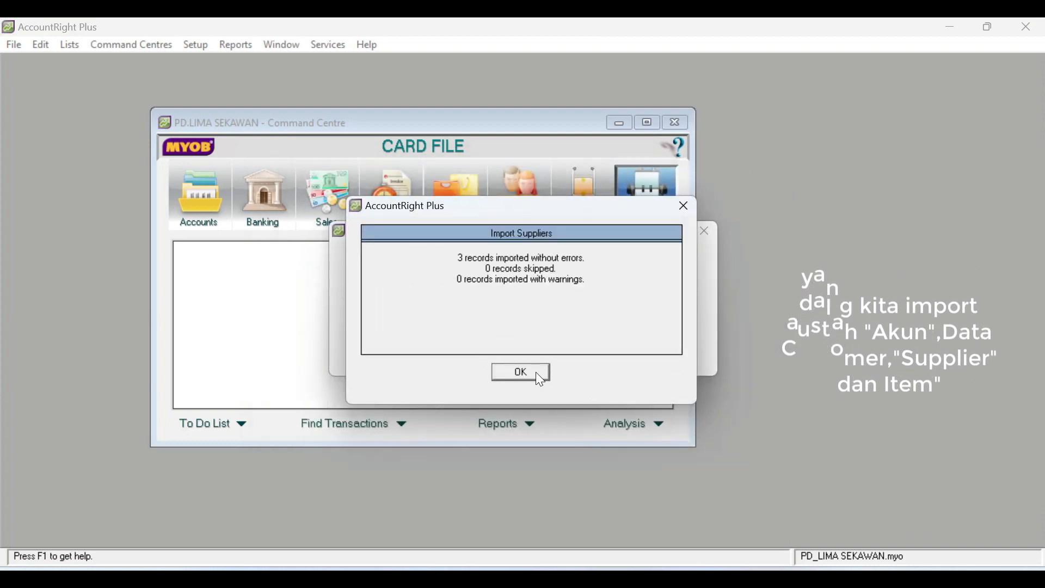
left_click(518, 373)
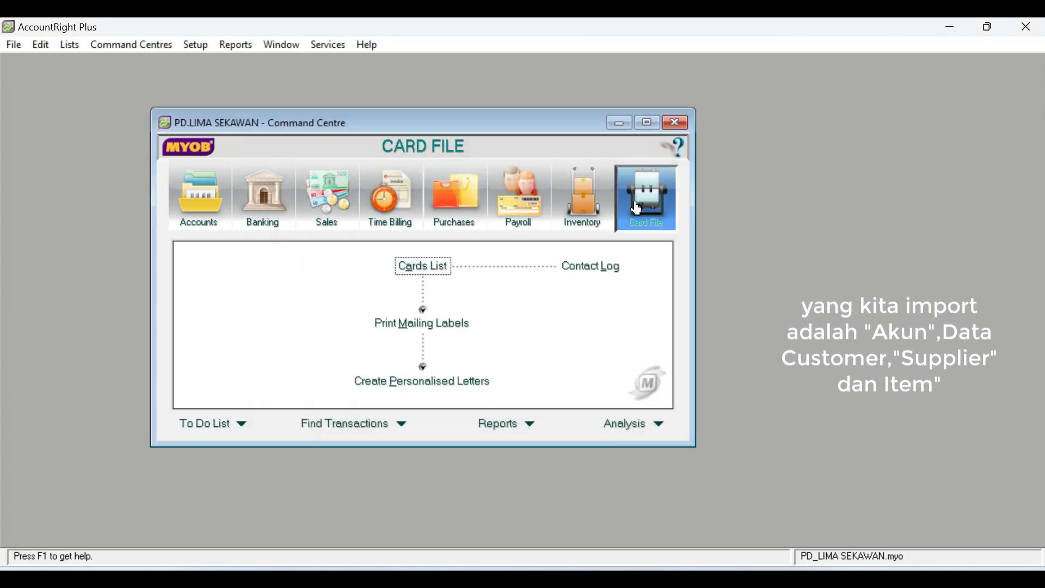
- Check the imported supplier cards in the Cards List, then close it
left_click(420, 268)
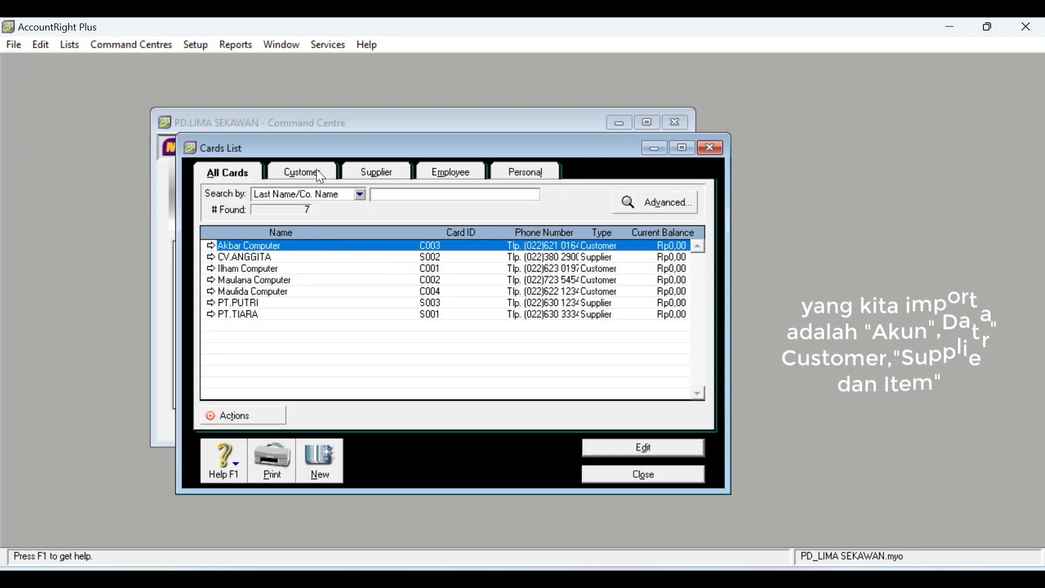
left_click(380, 173)
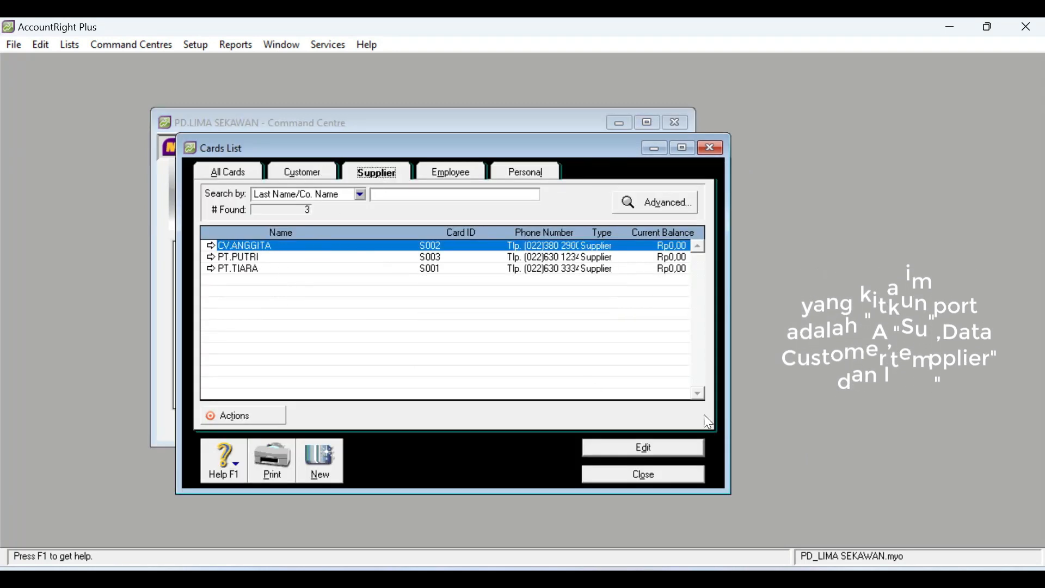
left_click(685, 478)
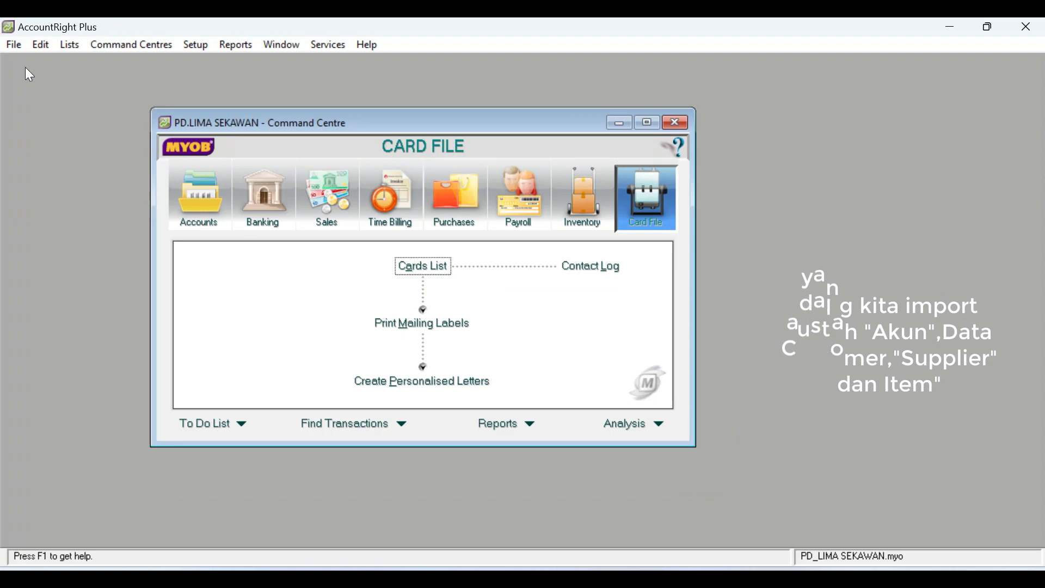
- Start an Items import in tab-delimited format with a header record, using the item text file
left_click(13, 44)
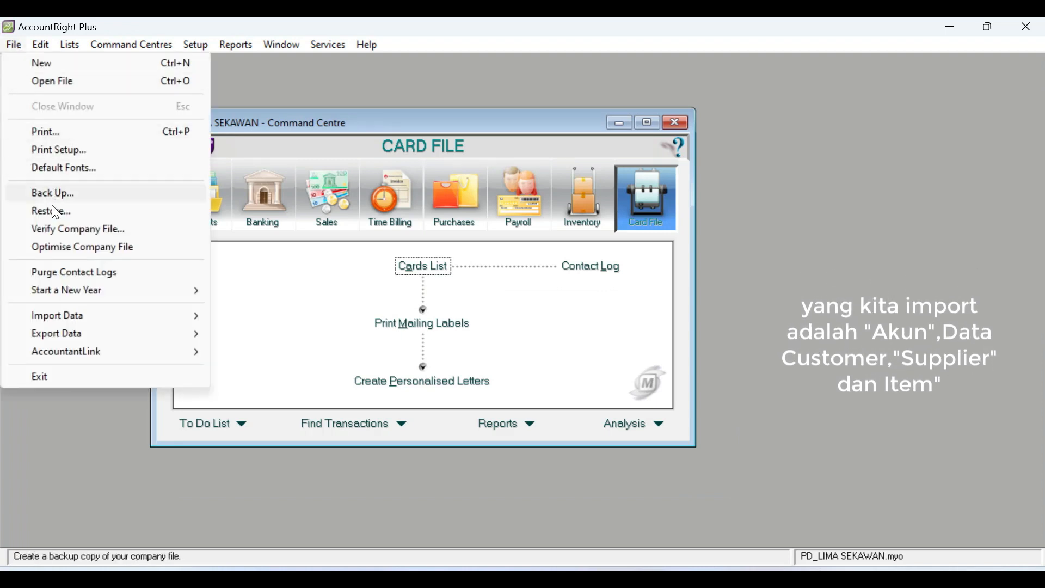
mouse_move(73, 315)
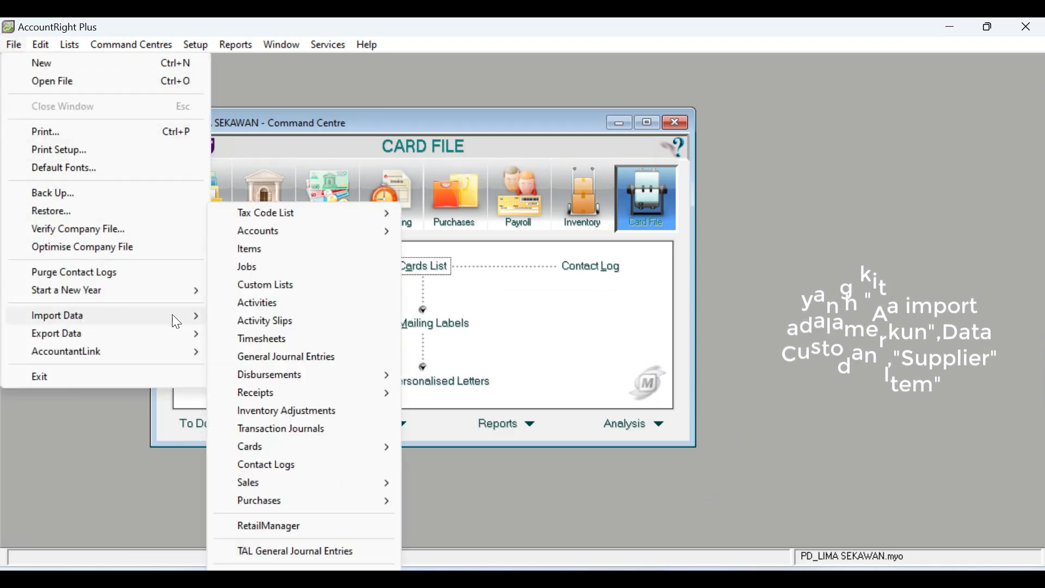
left_click(267, 252)
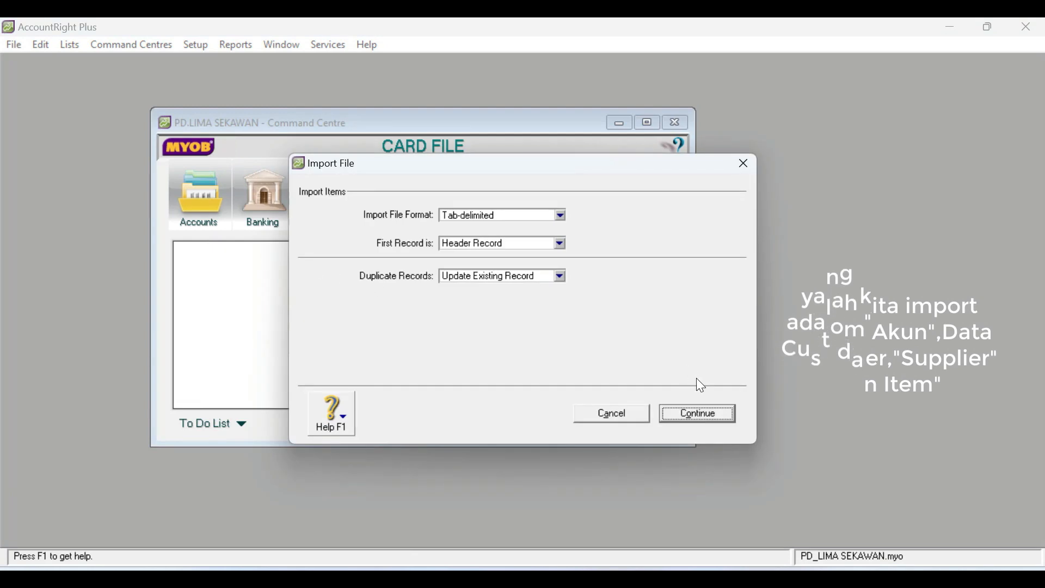
left_click(701, 413)
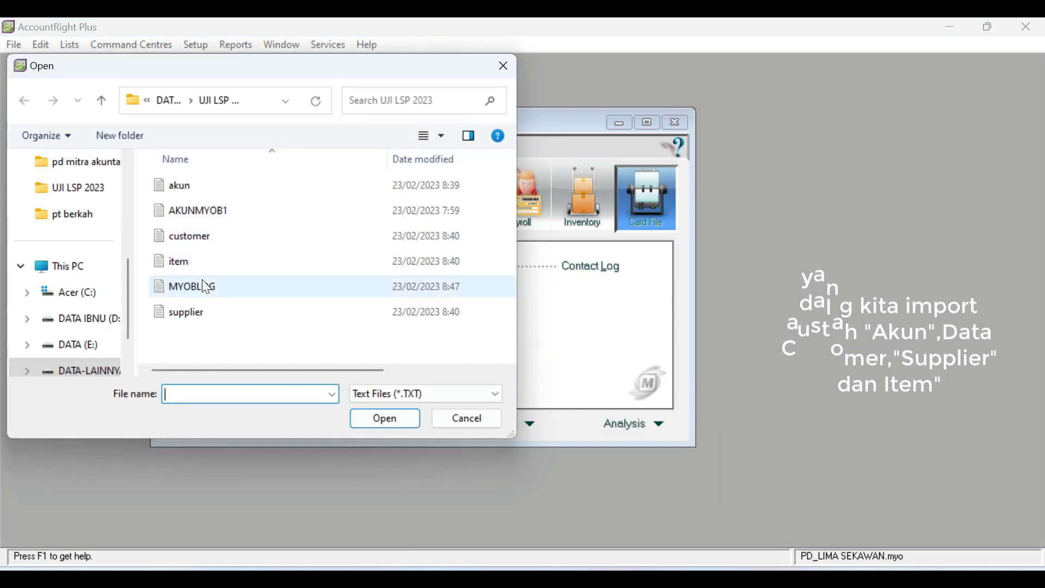
left_click(184, 260)
left_click(396, 427)
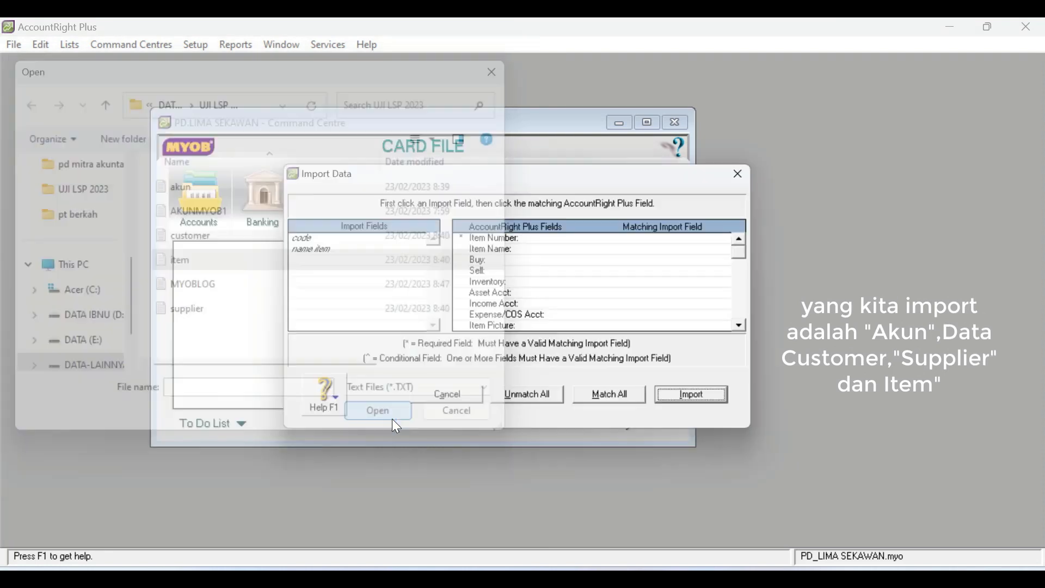
- Match code to Item Number and name item to Item Name, and import the item records
left_click(305, 240)
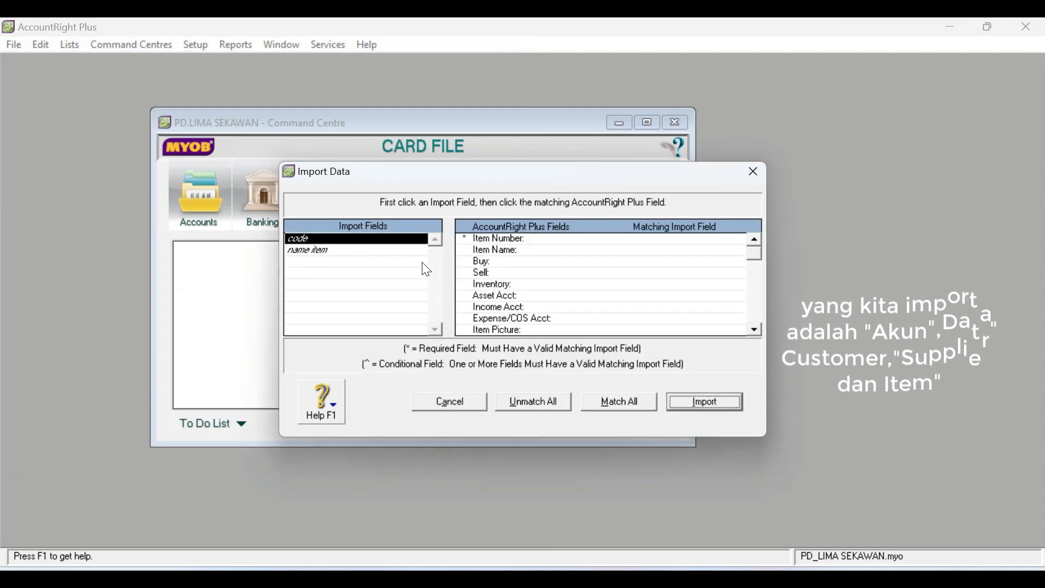
left_click(536, 239)
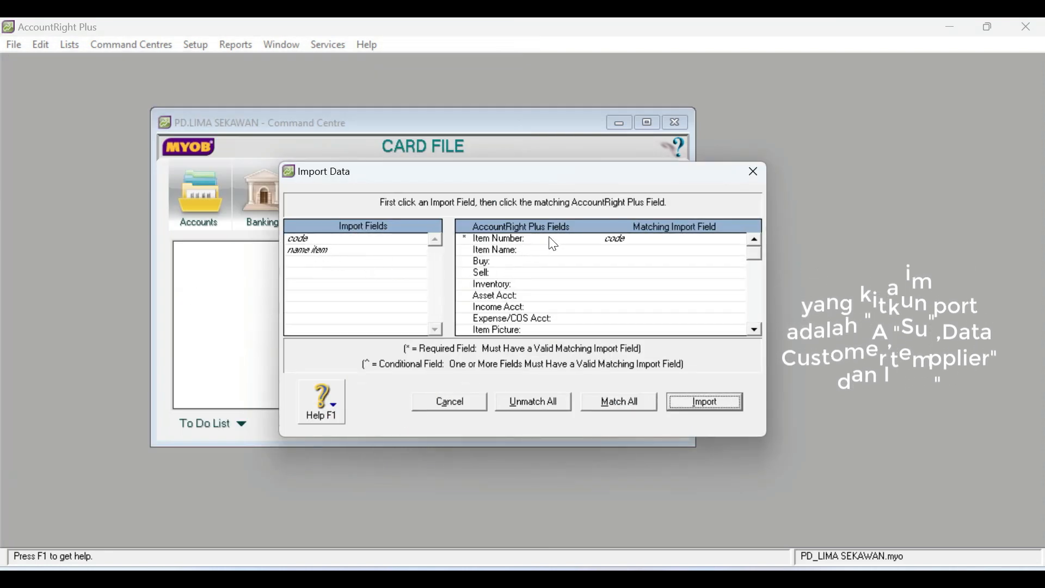
left_click(320, 252)
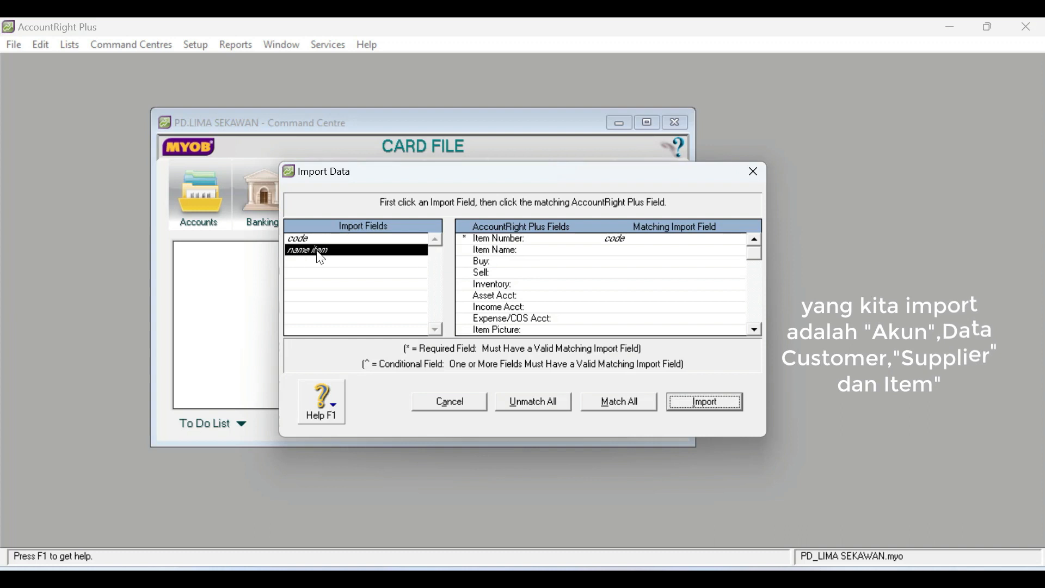
left_click(620, 252)
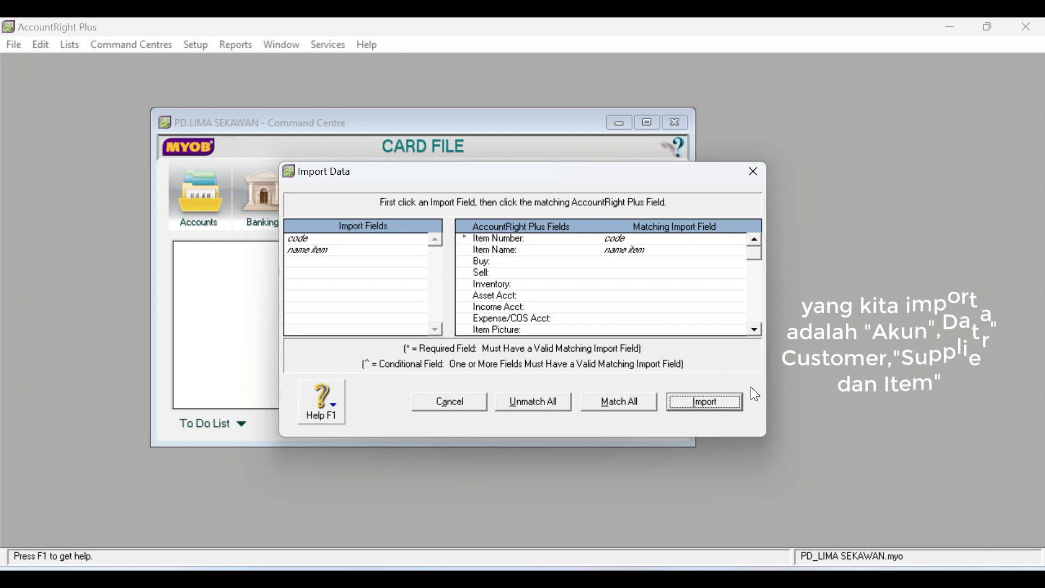
left_click(719, 400)
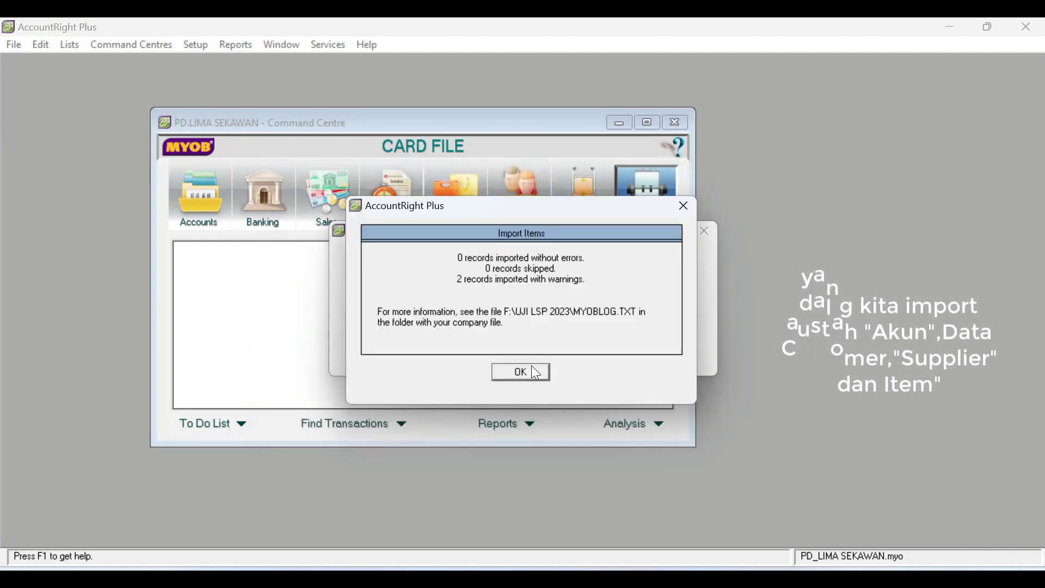
left_click(533, 375)
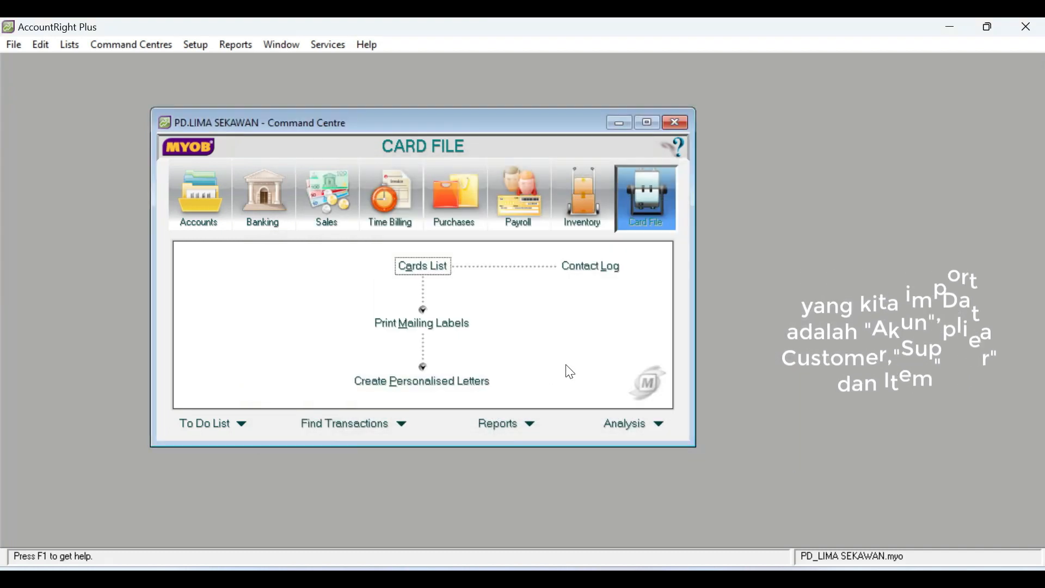
- Check the imported items in the Inventory Items List, then close it
left_click(587, 215)
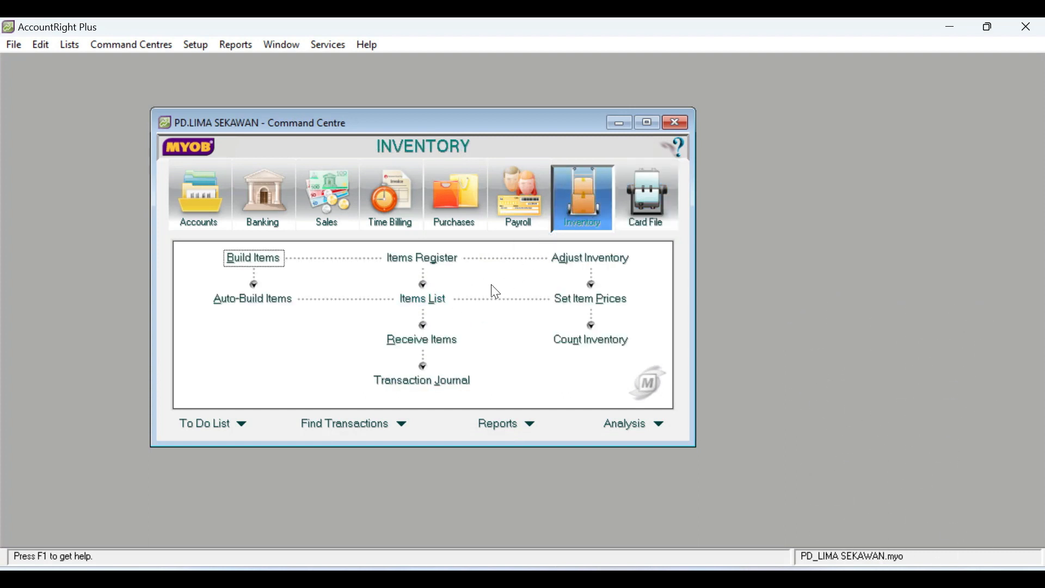
left_click(418, 306)
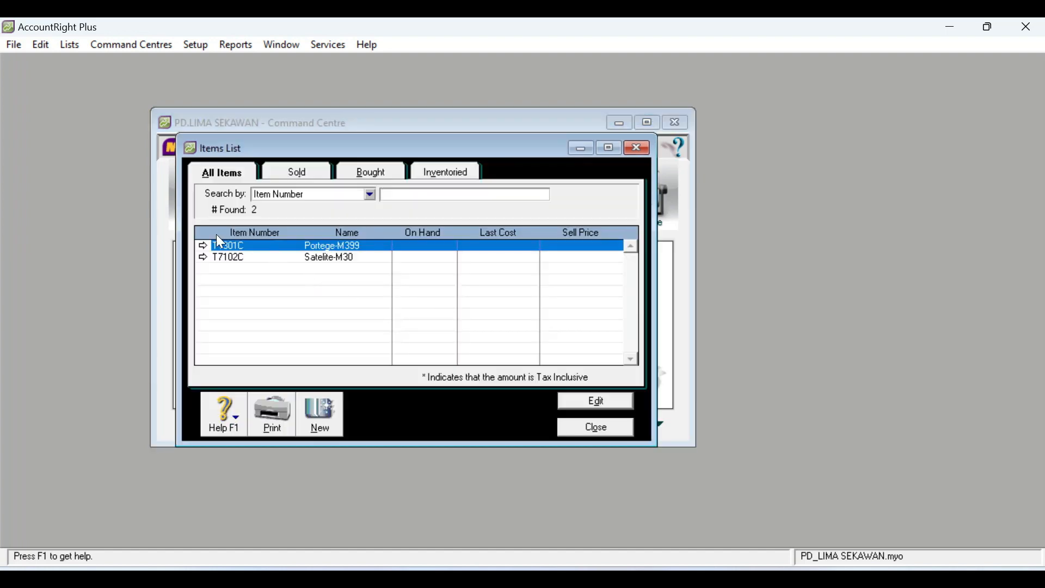
left_click(611, 427)
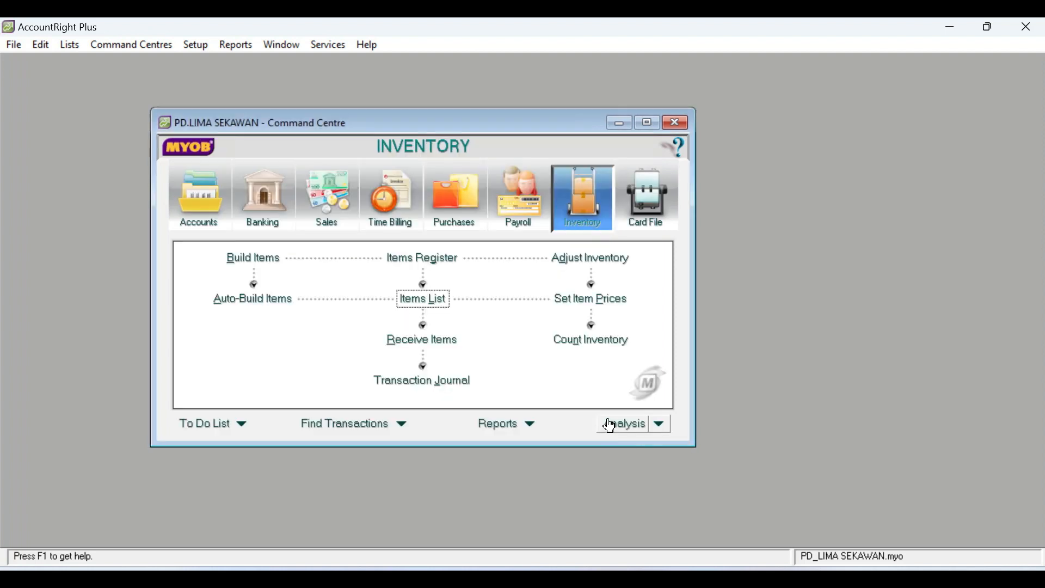